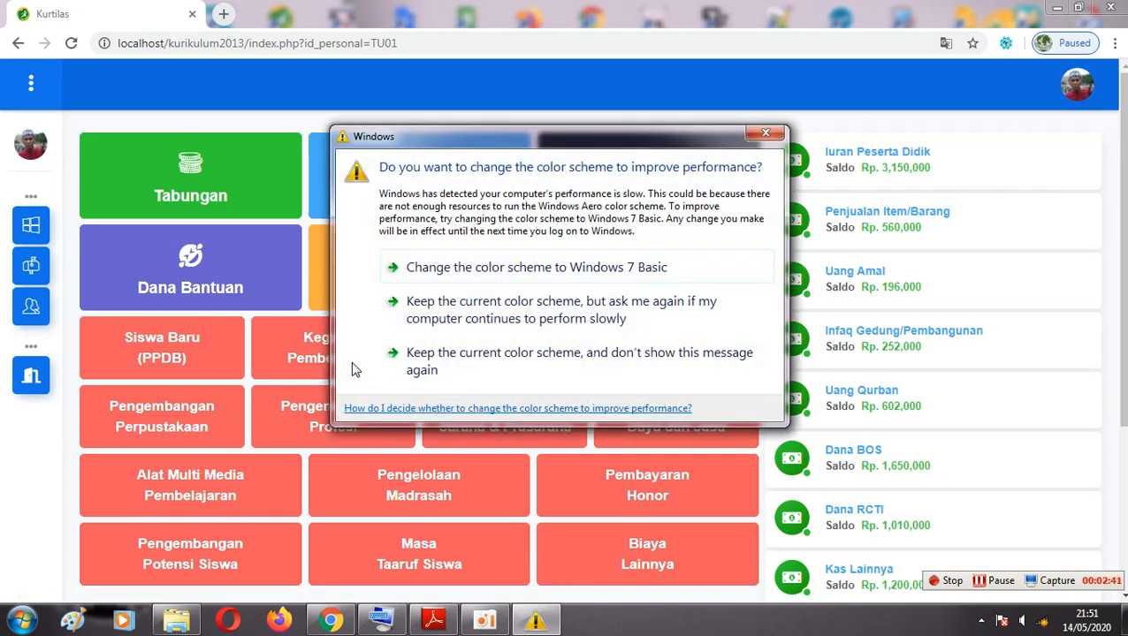
Dismiss the Windows color scheme prompt and open the Siswa Baru (PPDB) expense page.
left_click(765, 133)
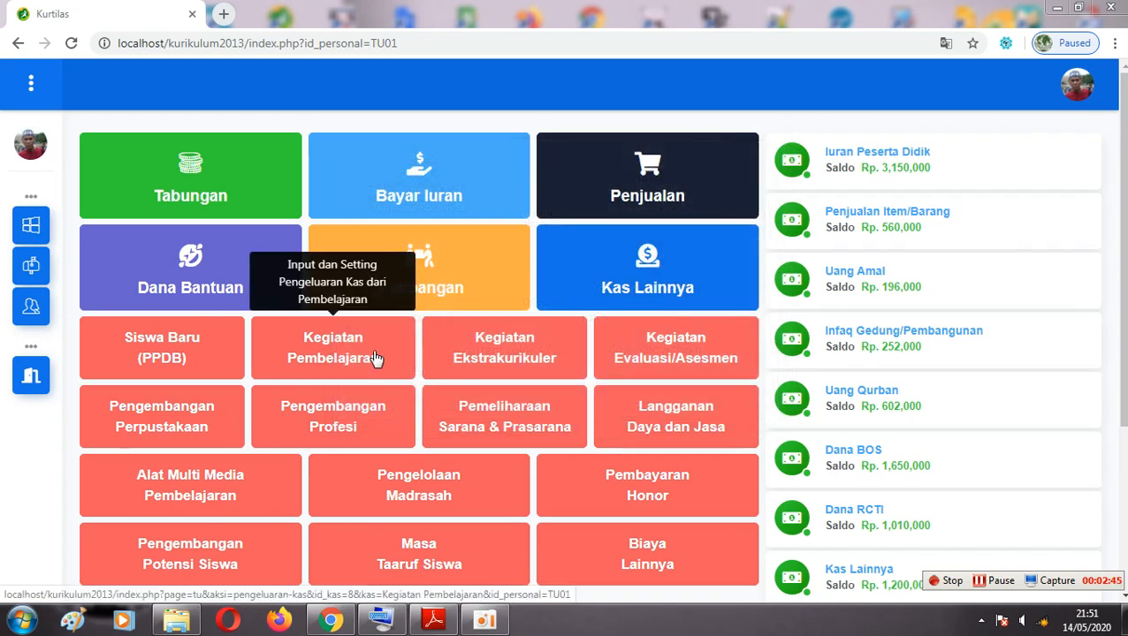
left_click(168, 362)
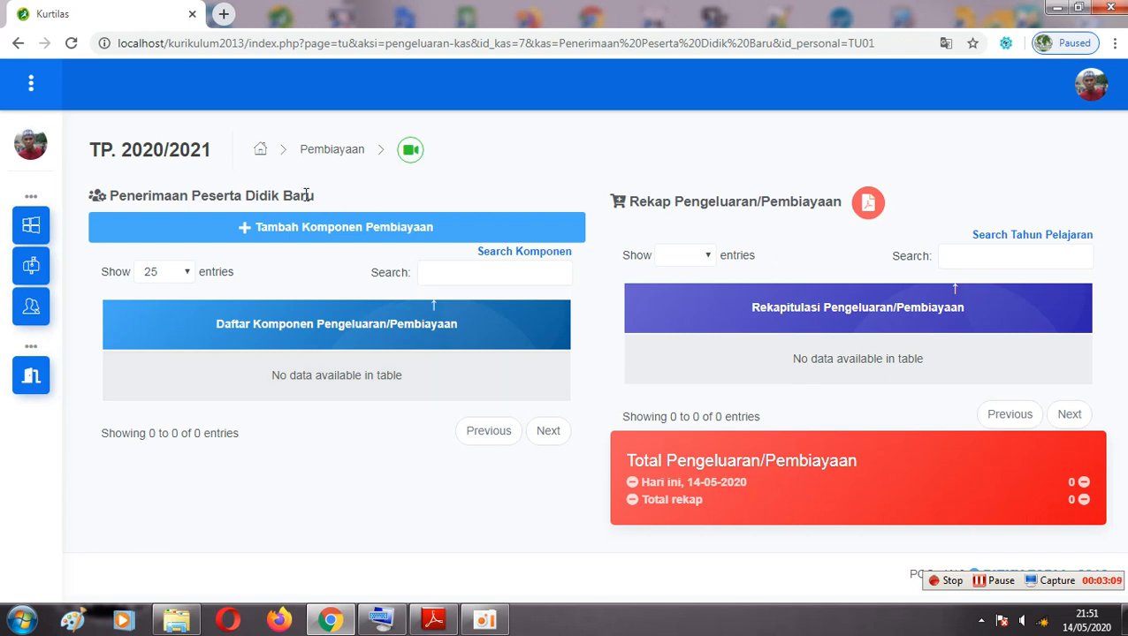
Examine the school year, the Pembiayaan and Penerimaan Peserta Didik Baru headings, and the form for adding a financing item.
left_click_drag(90, 149, 213, 151)
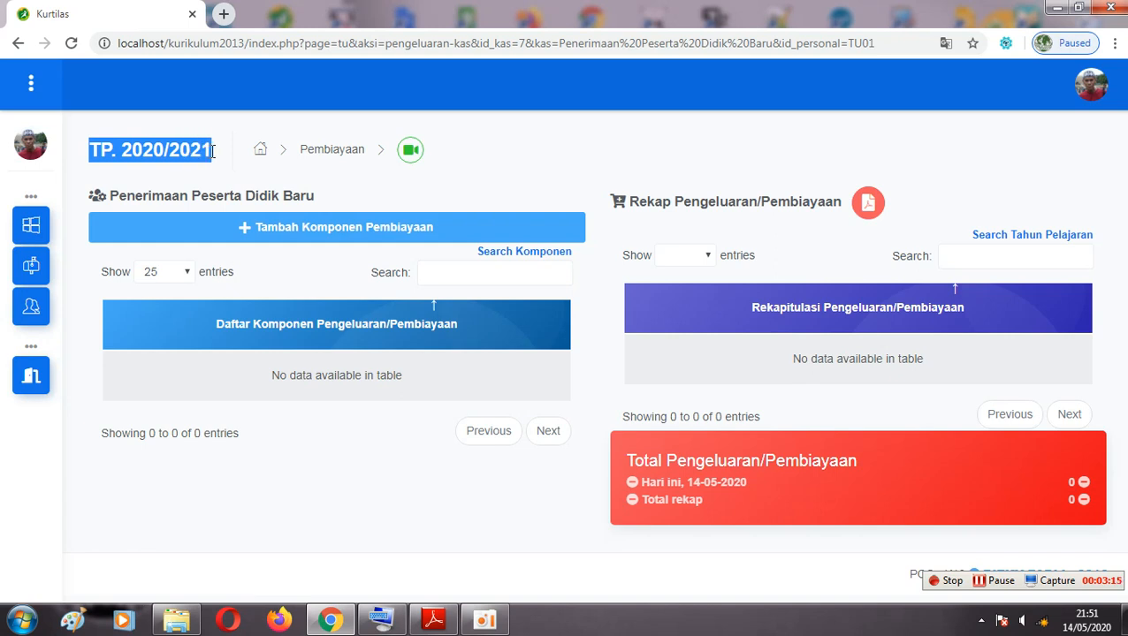
left_click(302, 149)
left_click_drag(301, 149, 369, 149)
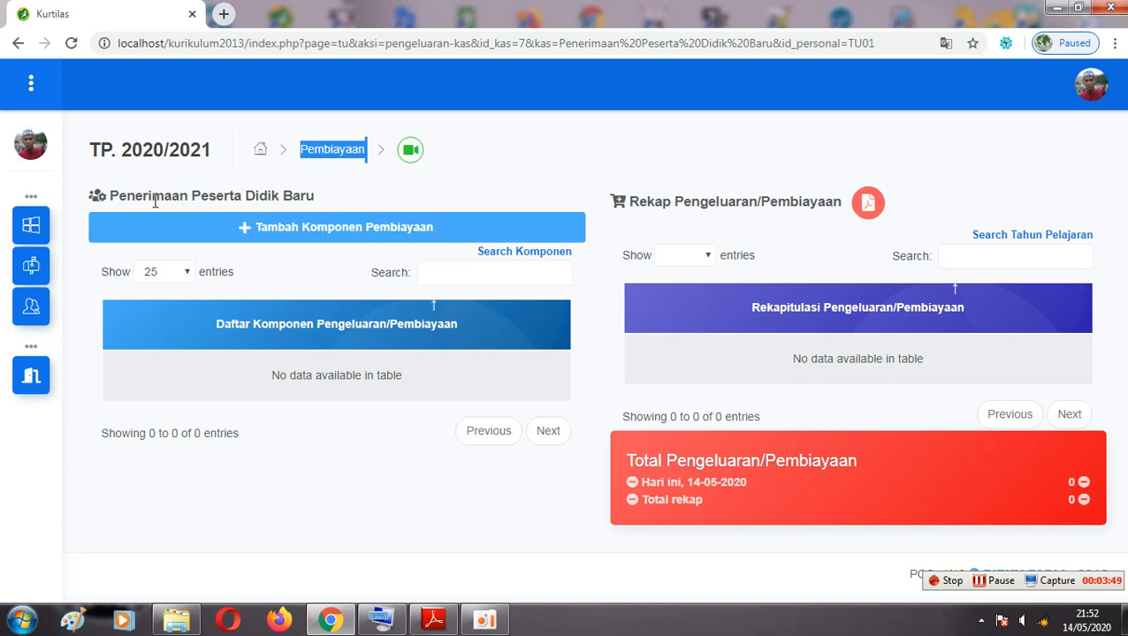
left_click_drag(110, 194, 272, 193)
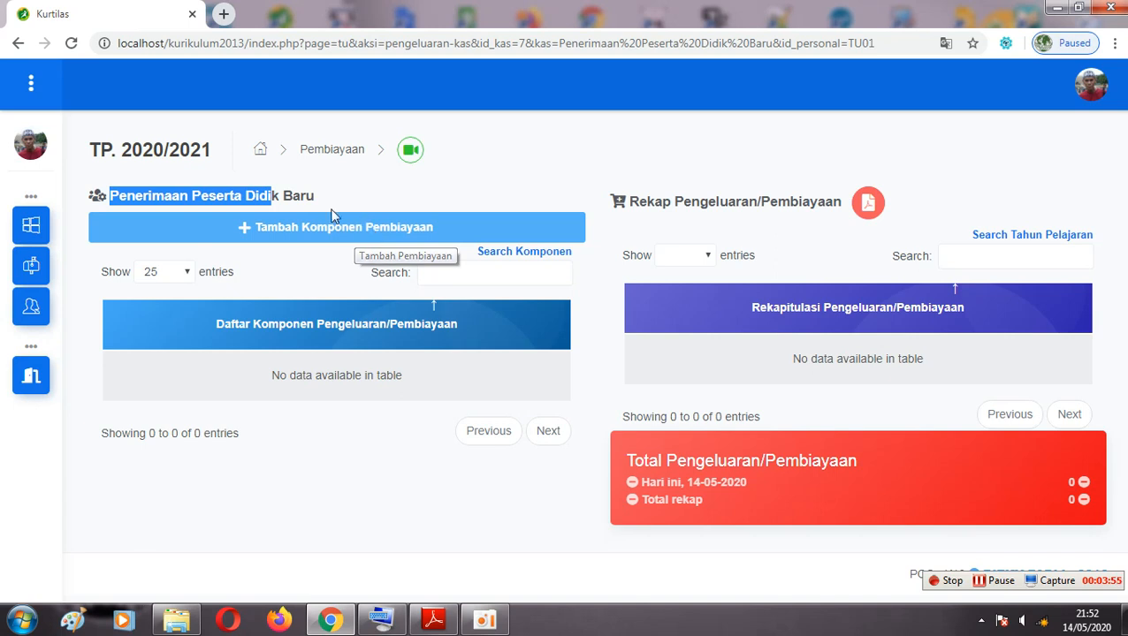
left_click(174, 193)
left_click_drag(118, 196, 360, 202)
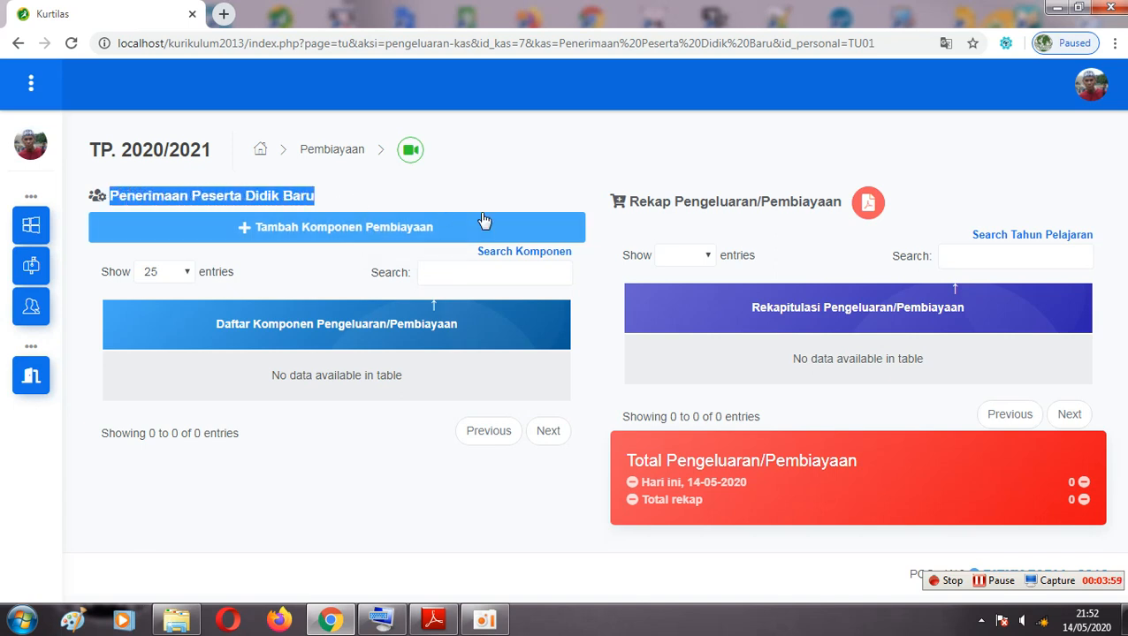
left_click(417, 232)
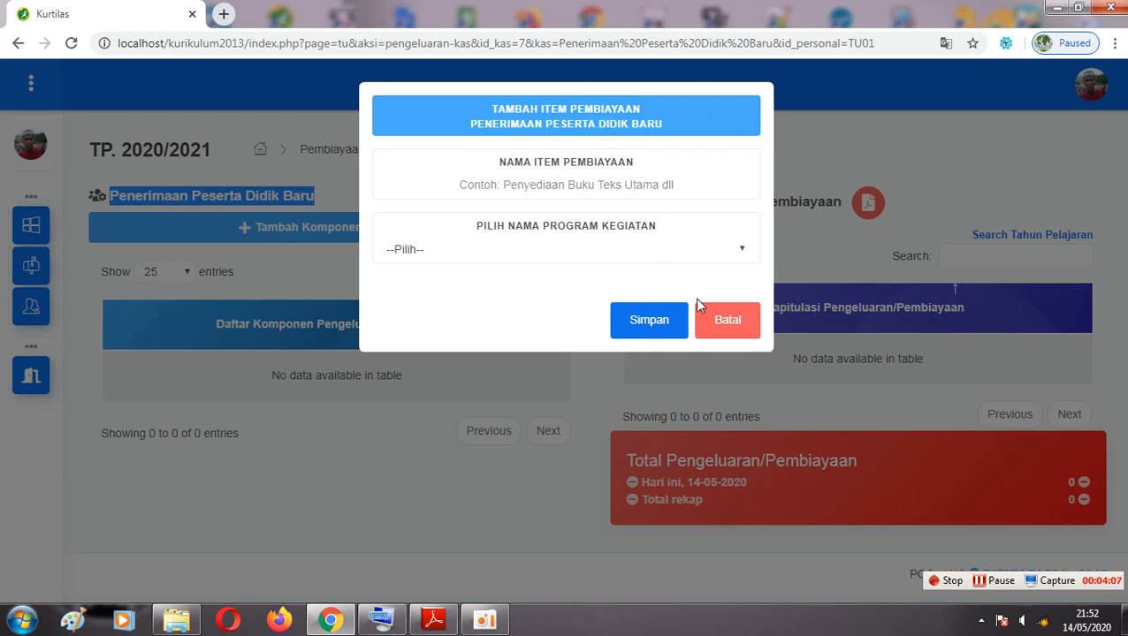
left_click(722, 325)
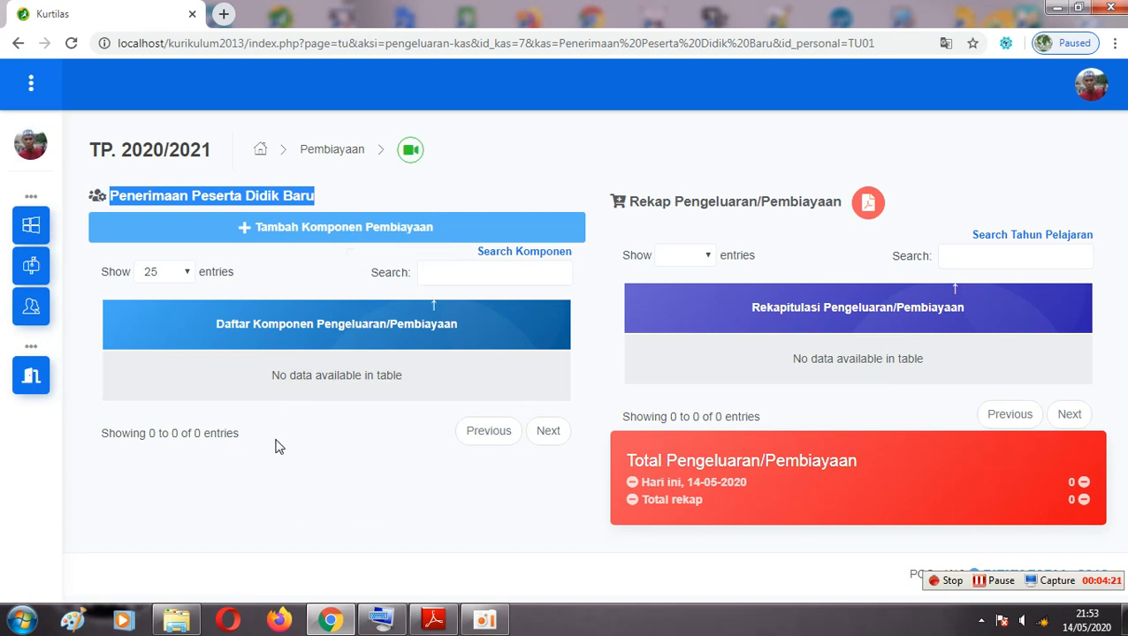
Examine the Penerimaan Peserta Didik Baru section and the Rekap Pengeluaran/Pembiayaan heading, dismissing the recurring color scheme prompt.
left_click(180, 183)
left_click_drag(118, 187, 300, 196)
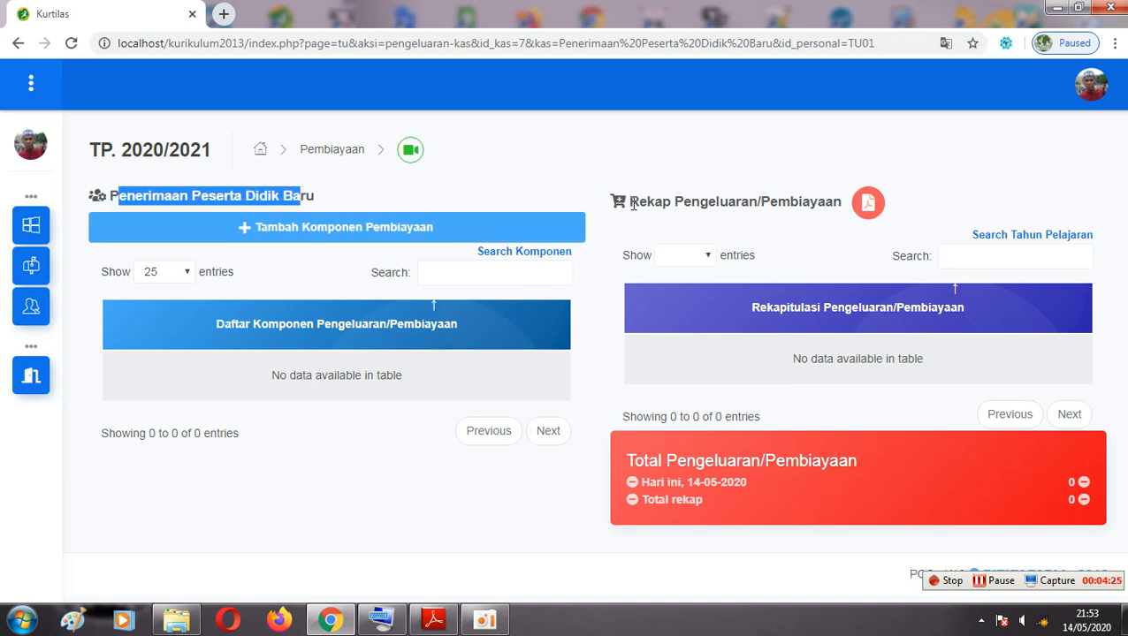
left_click_drag(630, 201, 722, 203)
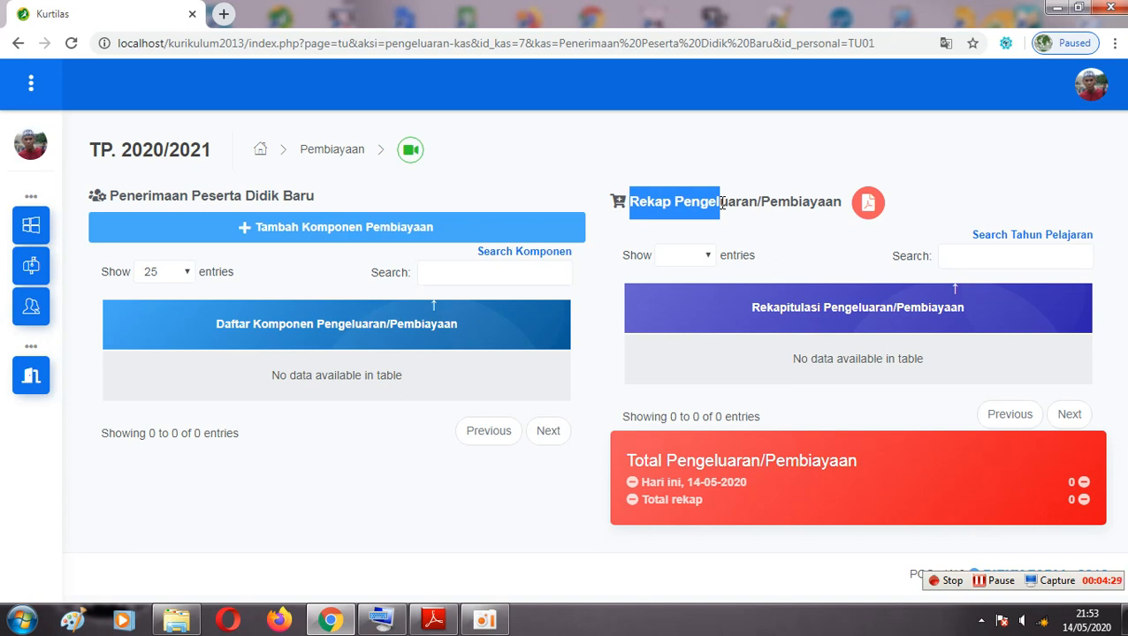
left_click_drag(723, 202, 810, 202)
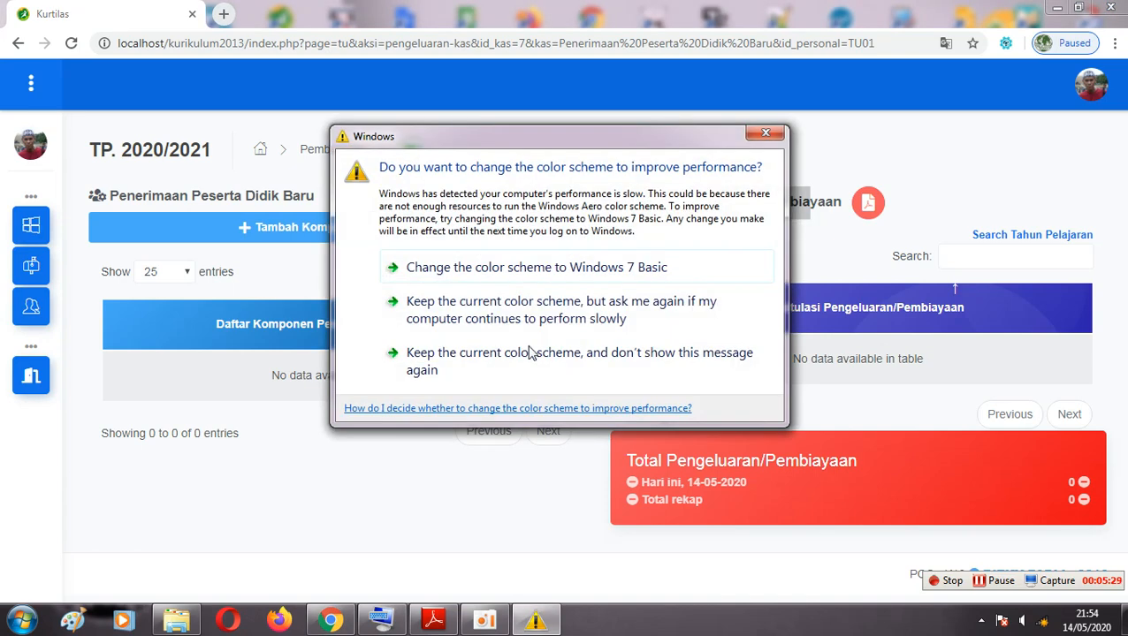
left_click(756, 138)
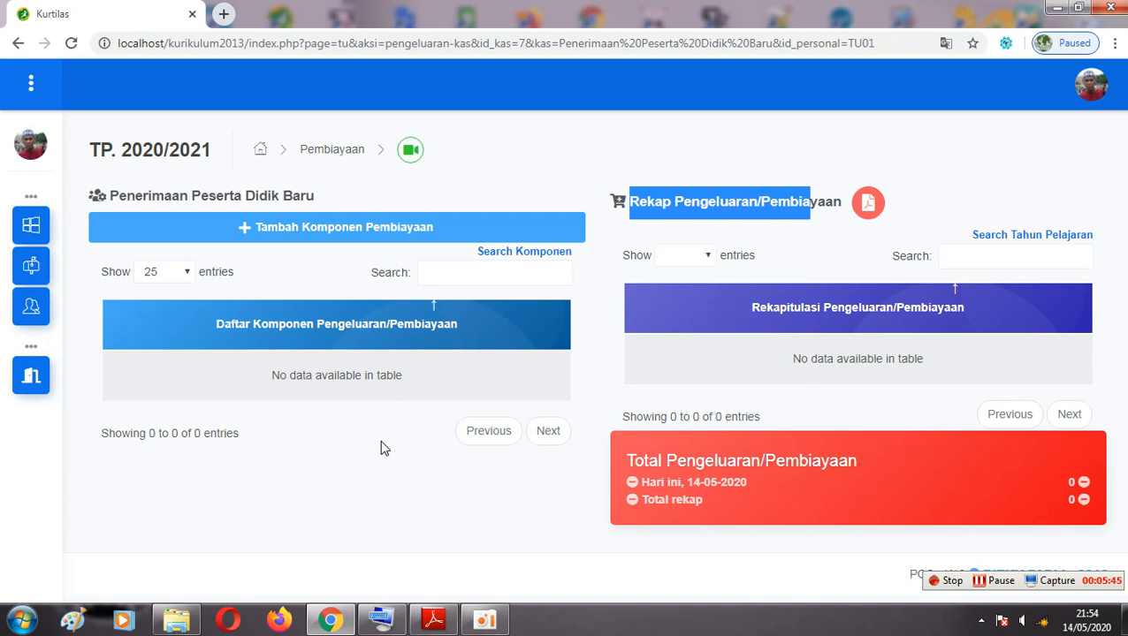
left_click(674, 196)
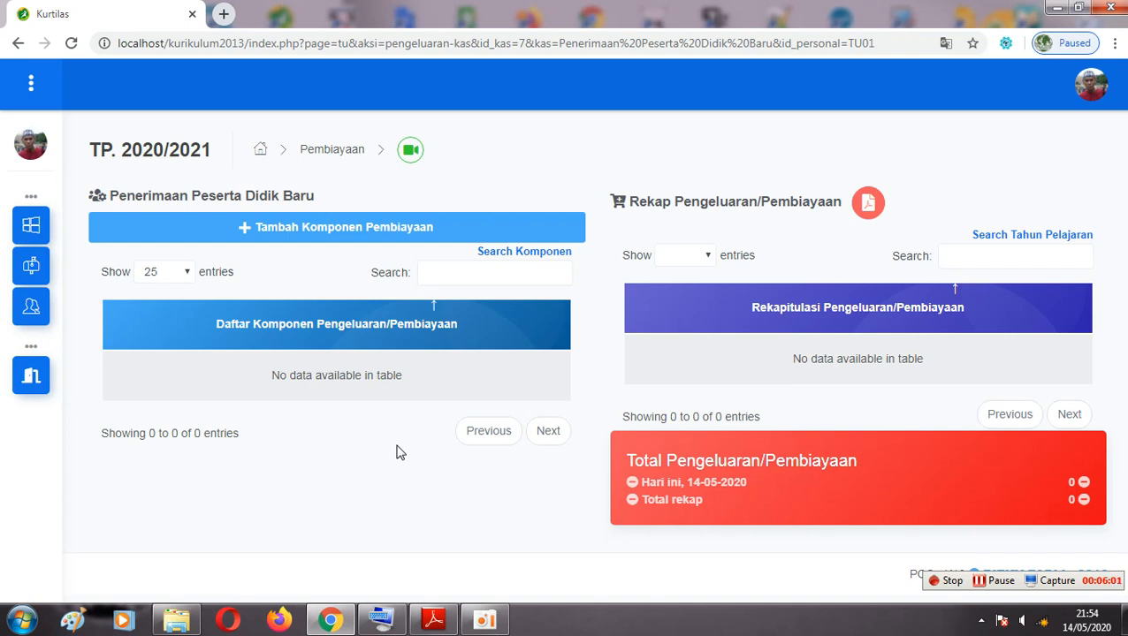
Switch to Adobe Reader to check the PPDB financing details in the Juknis BOP RA dan BOS Madrasah 2020 PDF, and return to Chrome.
left_click(433, 619)
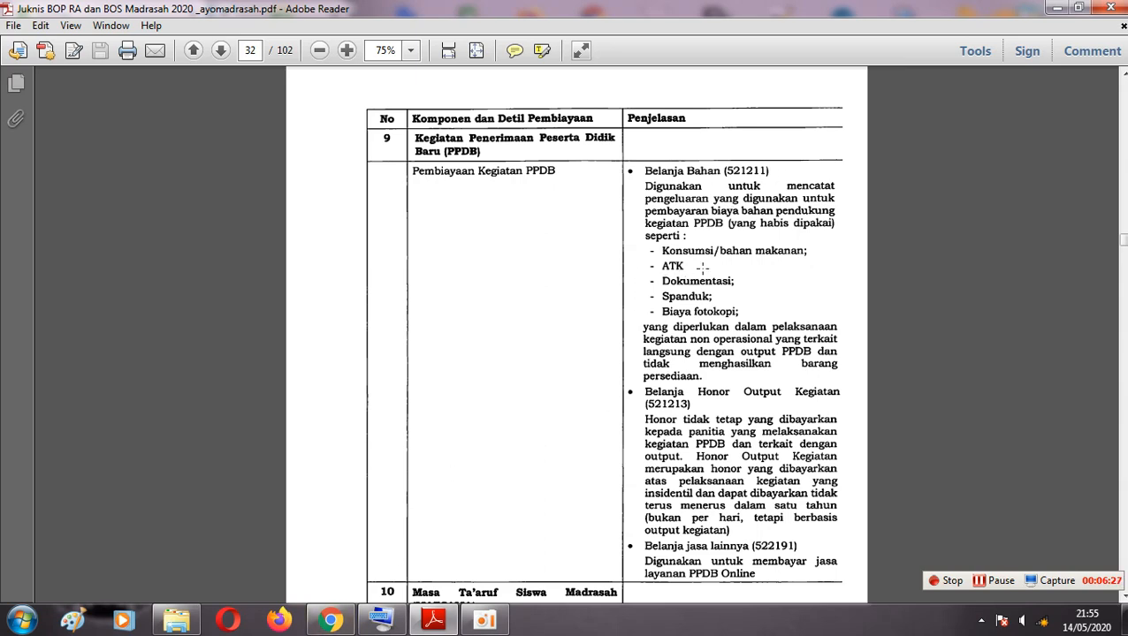
left_click(331, 620)
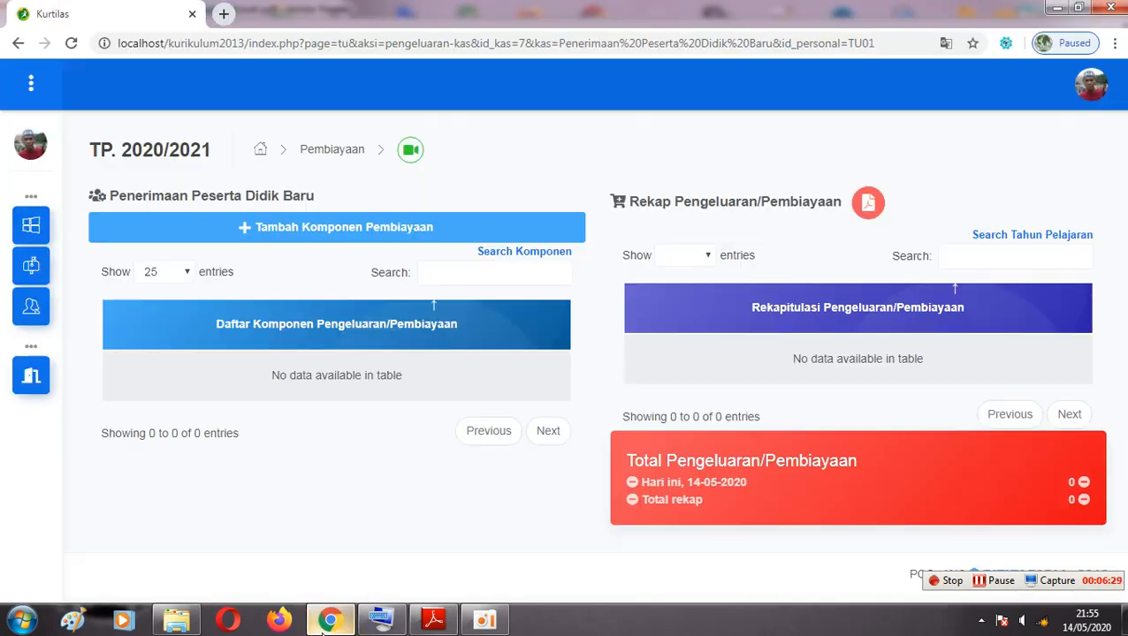
Open the form for adding a Penerimaan Peserta Didik Baru financing item and bring up the on-screen keyboard for its name.
left_click(349, 237)
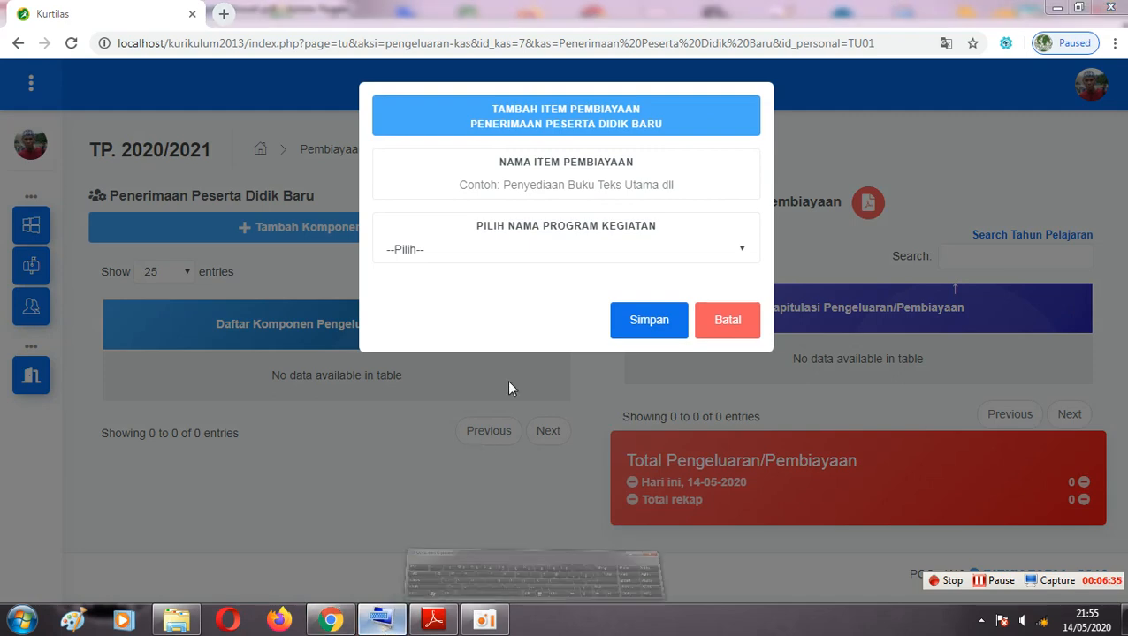
left_click(393, 621)
left_click(583, 189)
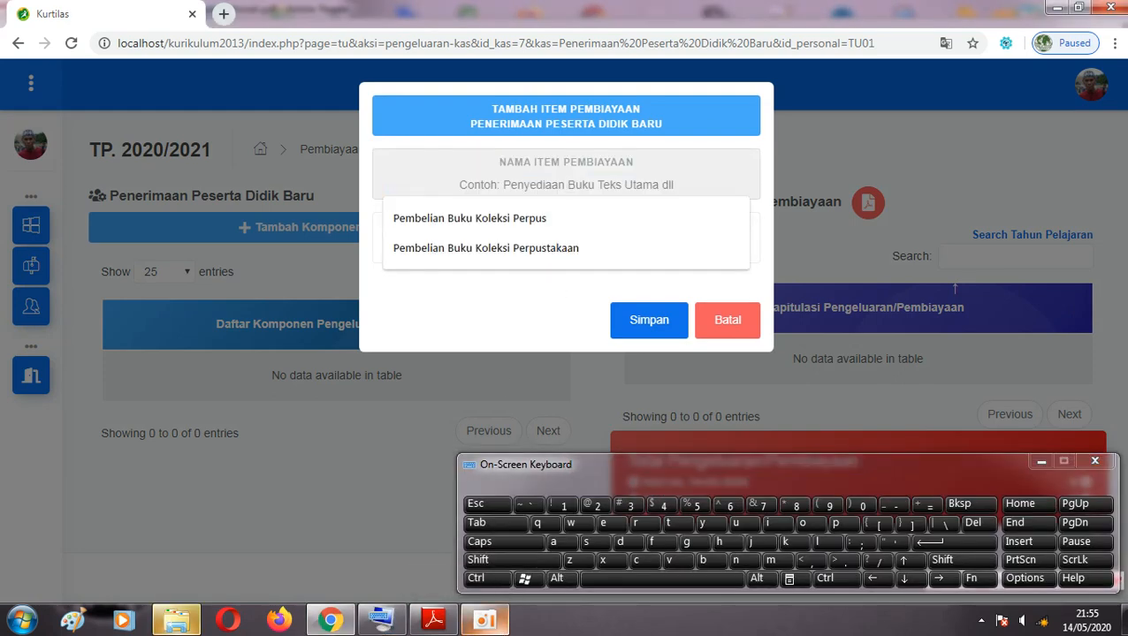
left_click(429, 623)
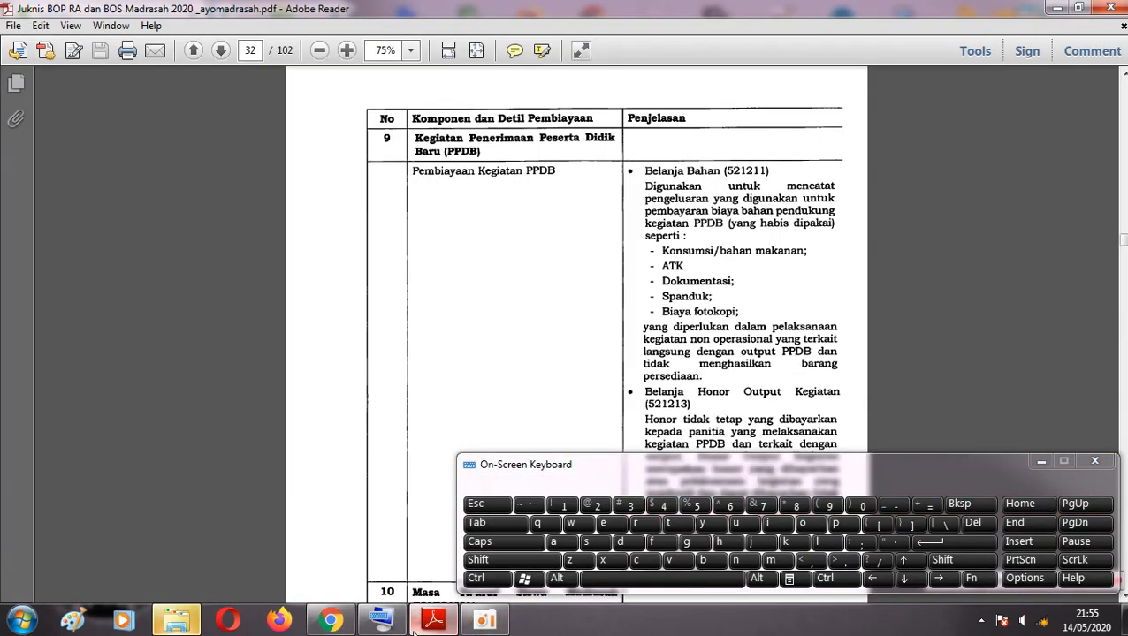
left_click(413, 629)
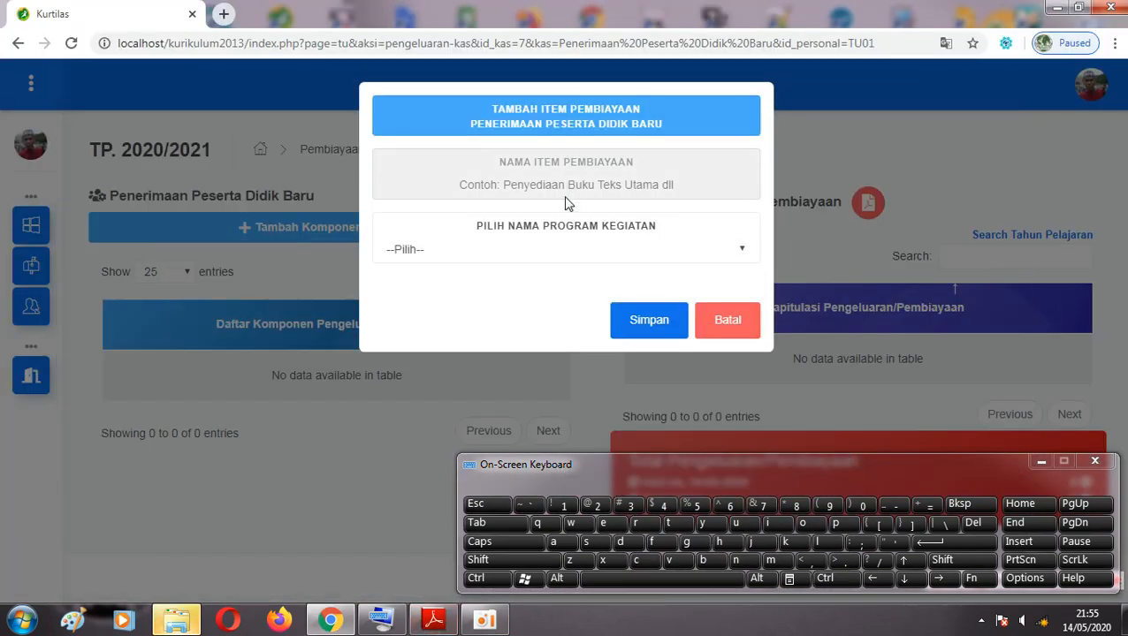
Enter "Konsumsi" followed by a space as the start of the financing item's name.
left_click(528, 559)
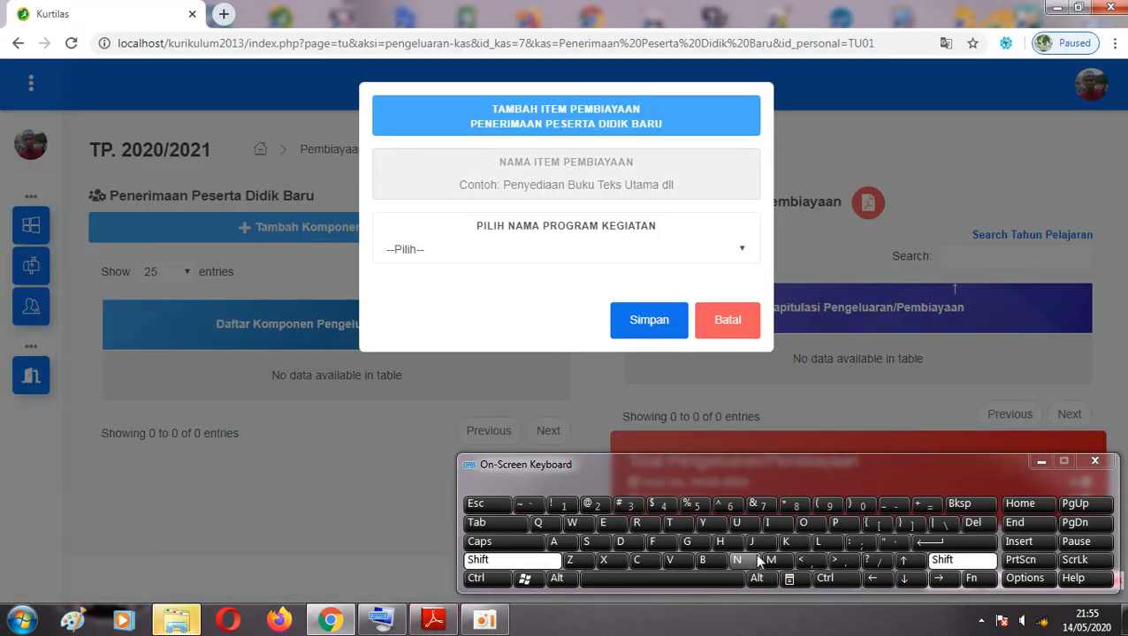
left_click(792, 547)
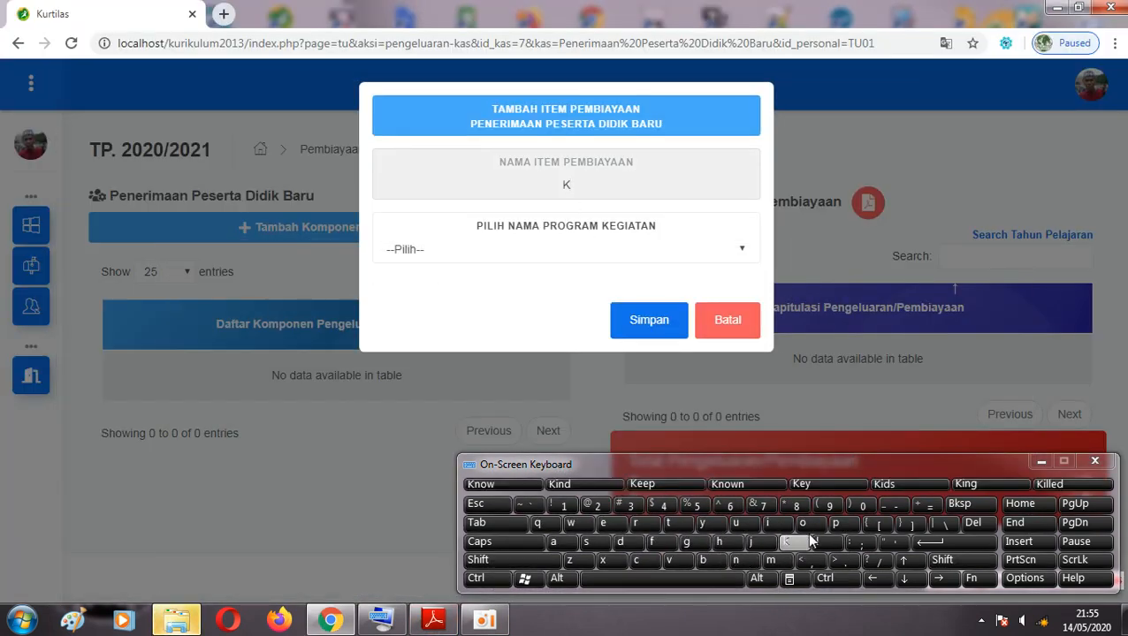
left_click(804, 525)
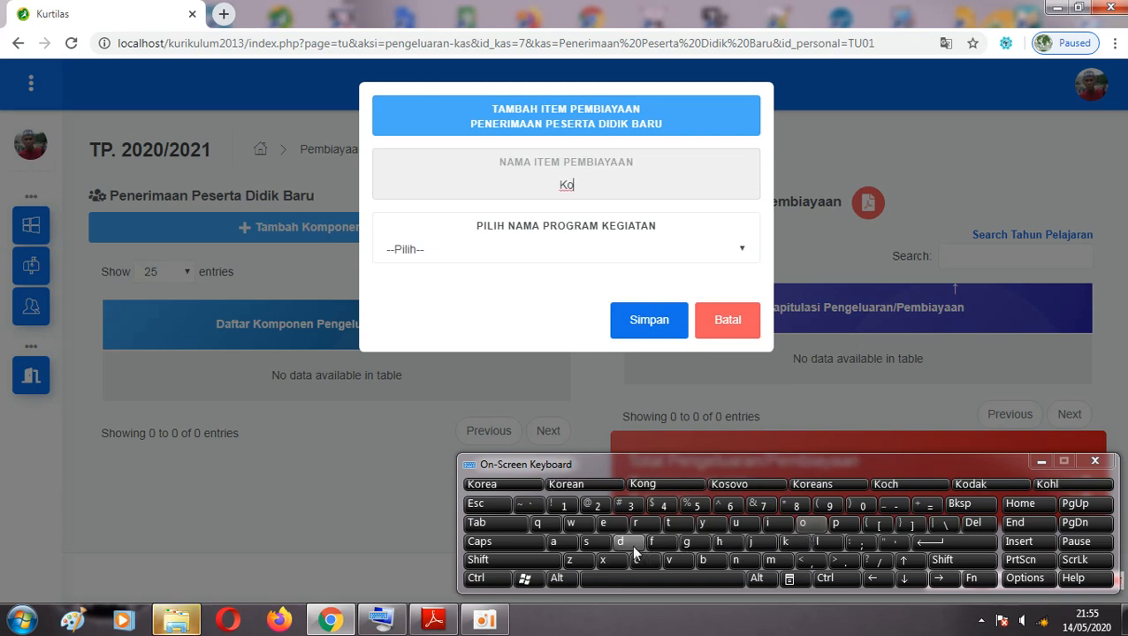
left_click(738, 560)
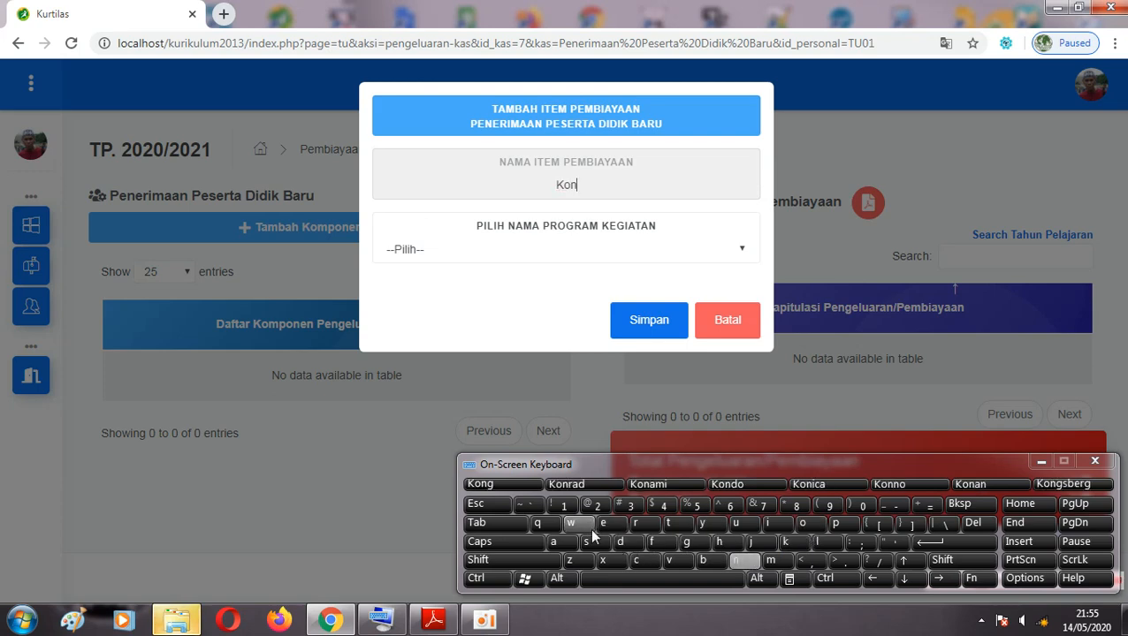
left_click(588, 541)
left_click(740, 523)
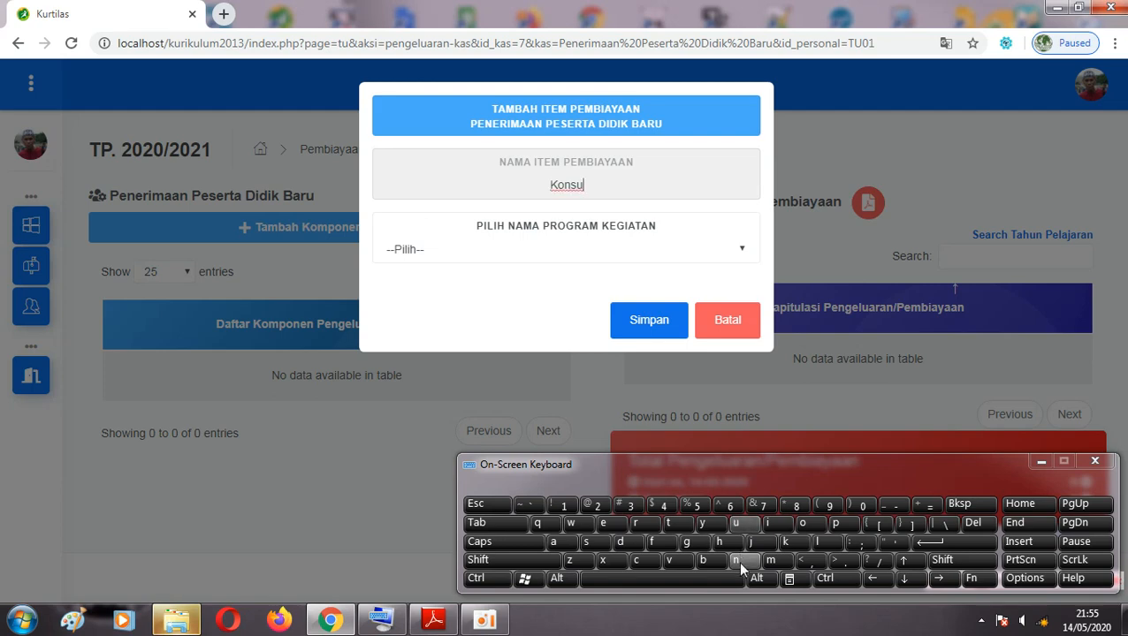
left_click(771, 560)
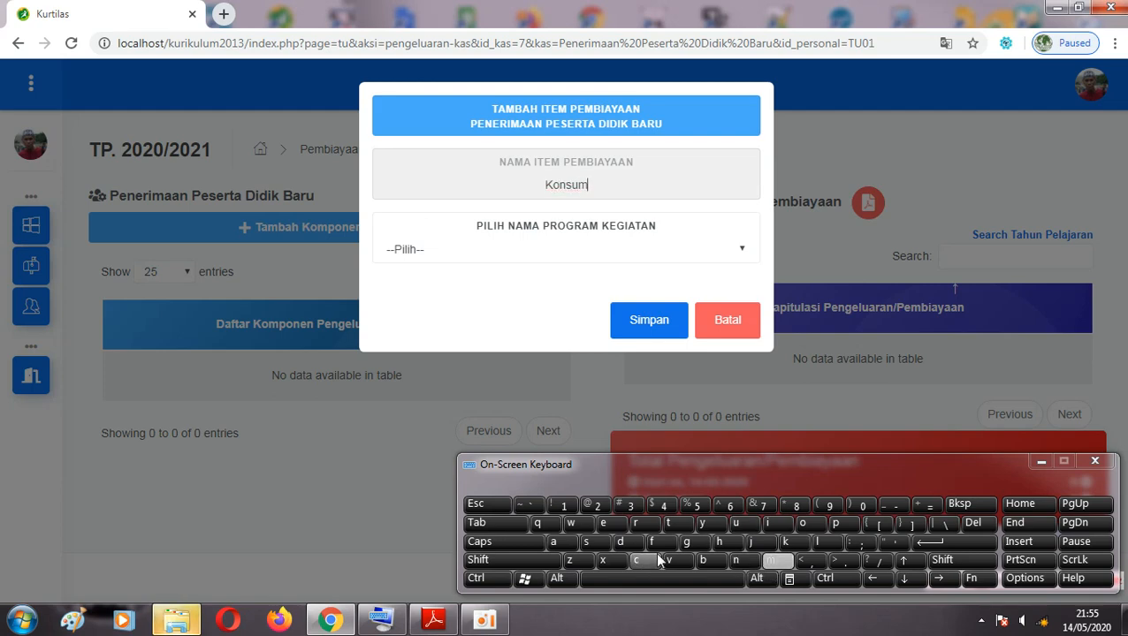
left_click(585, 541)
left_click(765, 523)
left_click(702, 578)
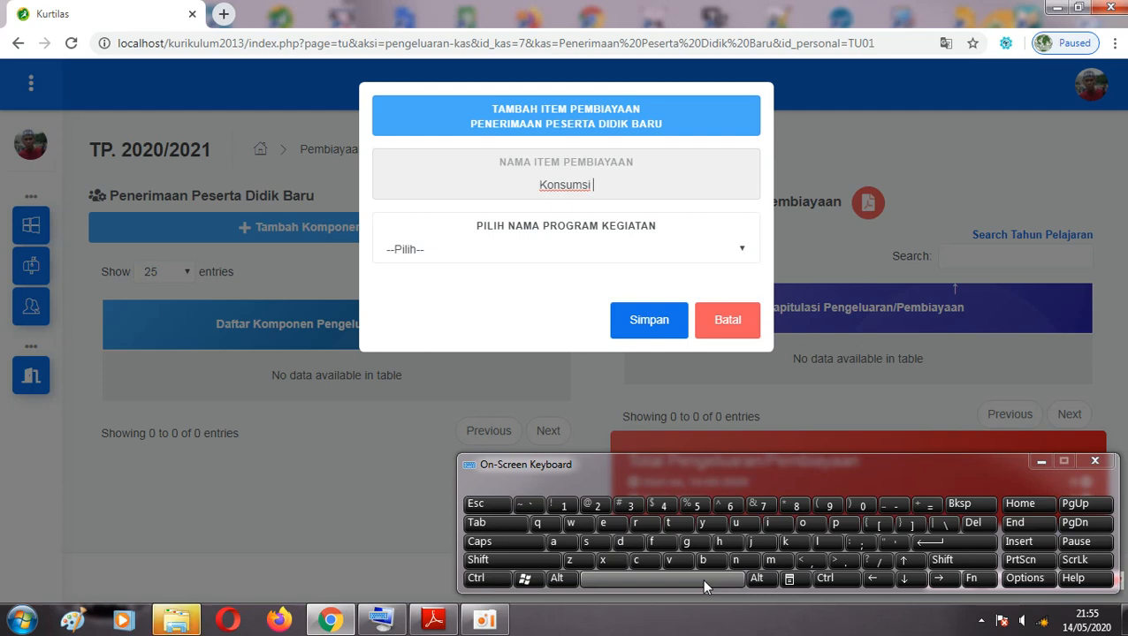
left_click(788, 543, "shift")
left_click(603, 522)
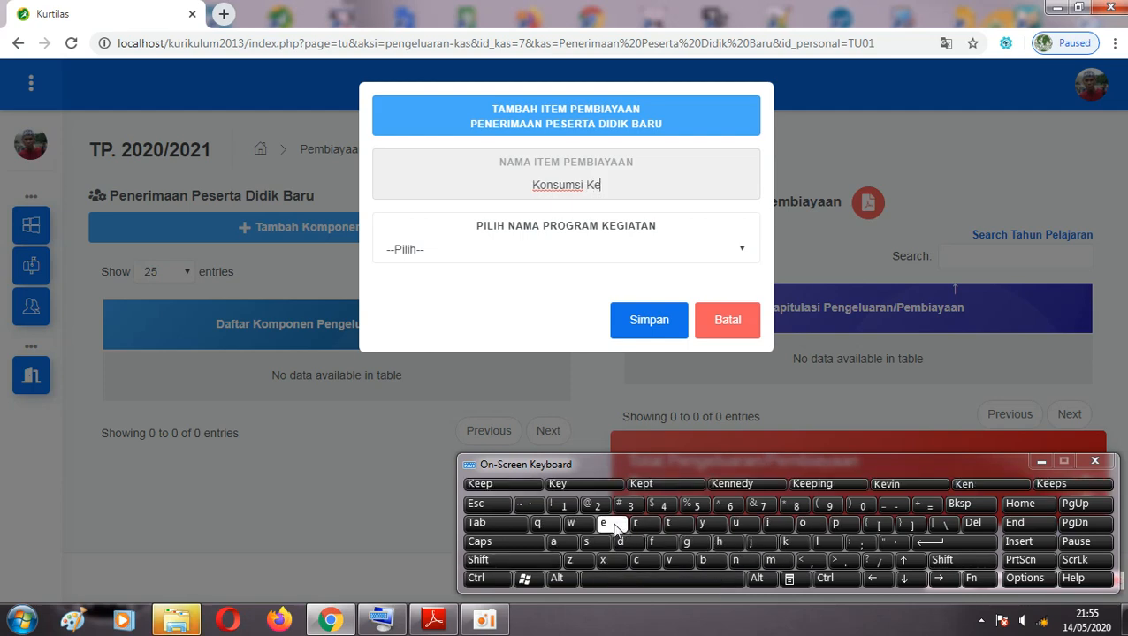
left_click(686, 542)
left_click(766, 523)
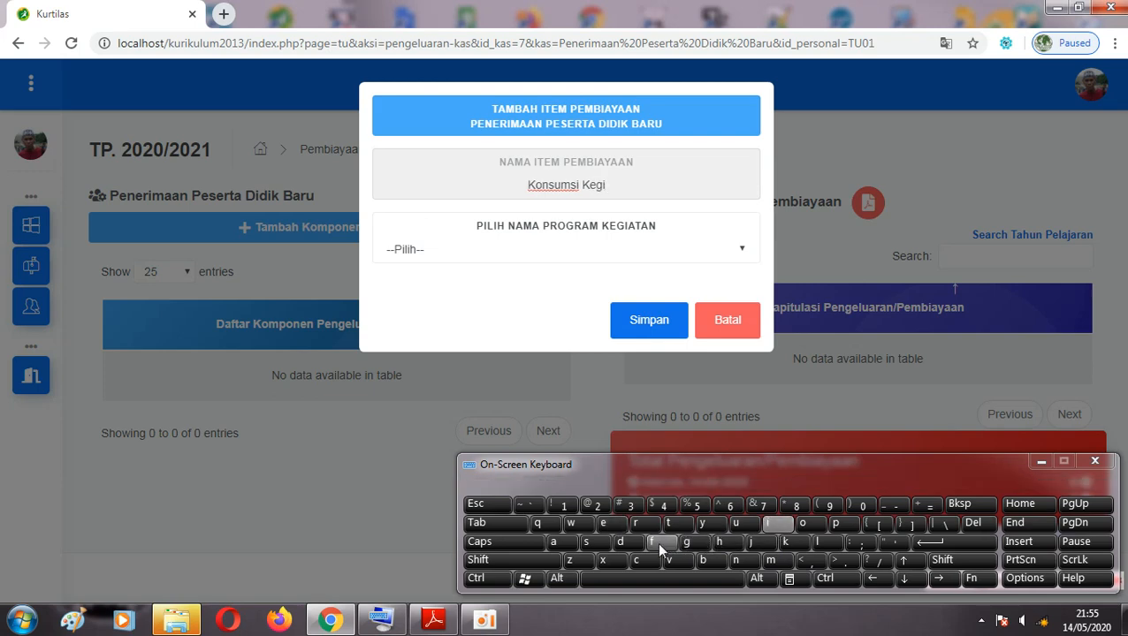
left_click(566, 546)
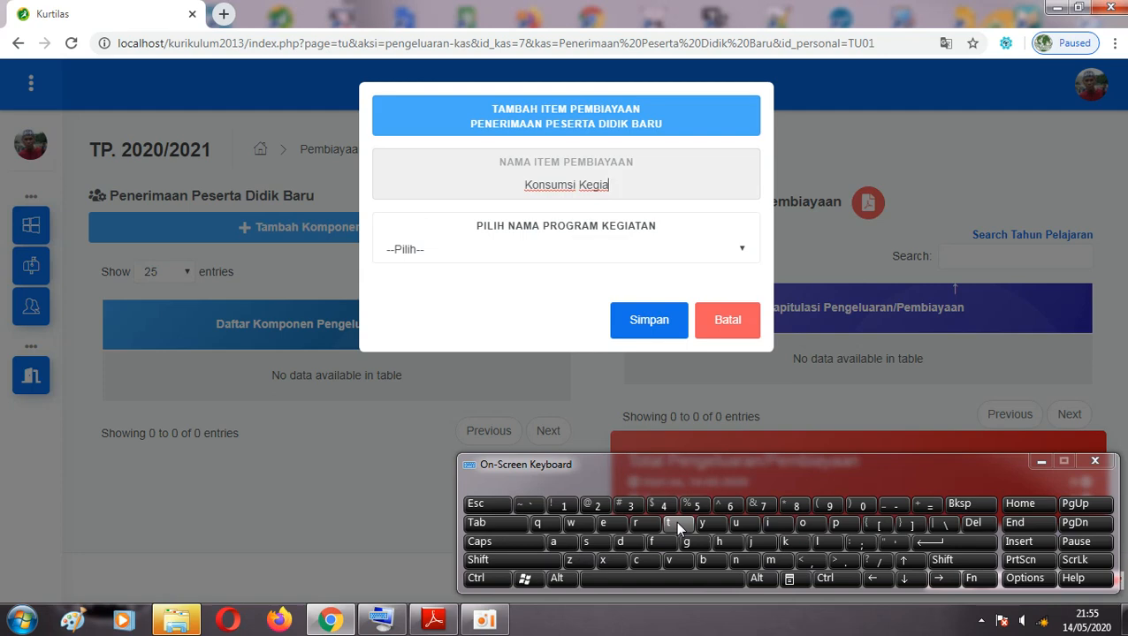
key("BackSpace")
key("BackSpace")
key("BackSpace")
key("BackSpace")
key("BackSpace")
key("BackSpace")
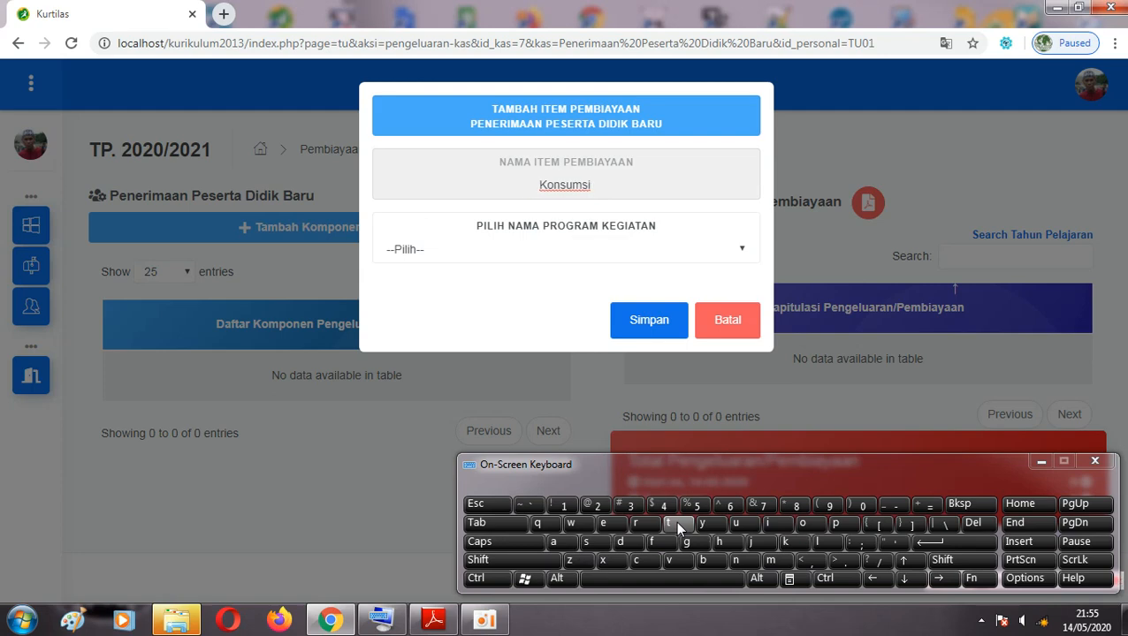
Add "Panitia" followed by a space after "Konsumsi" in the financing item's name.
key("shift")
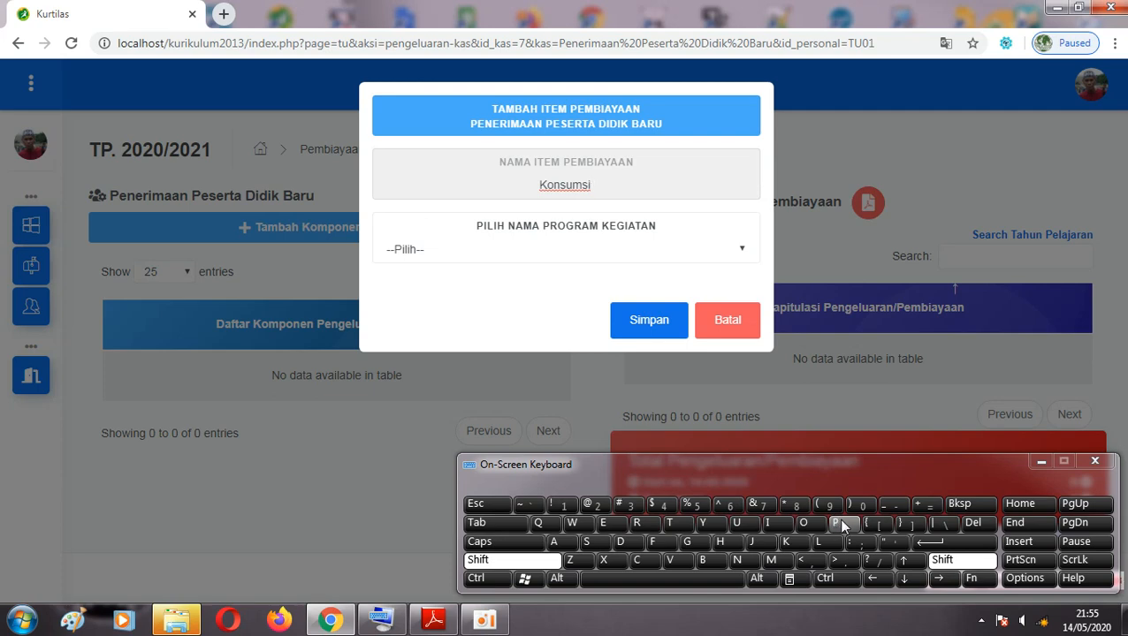
left_click(841, 528)
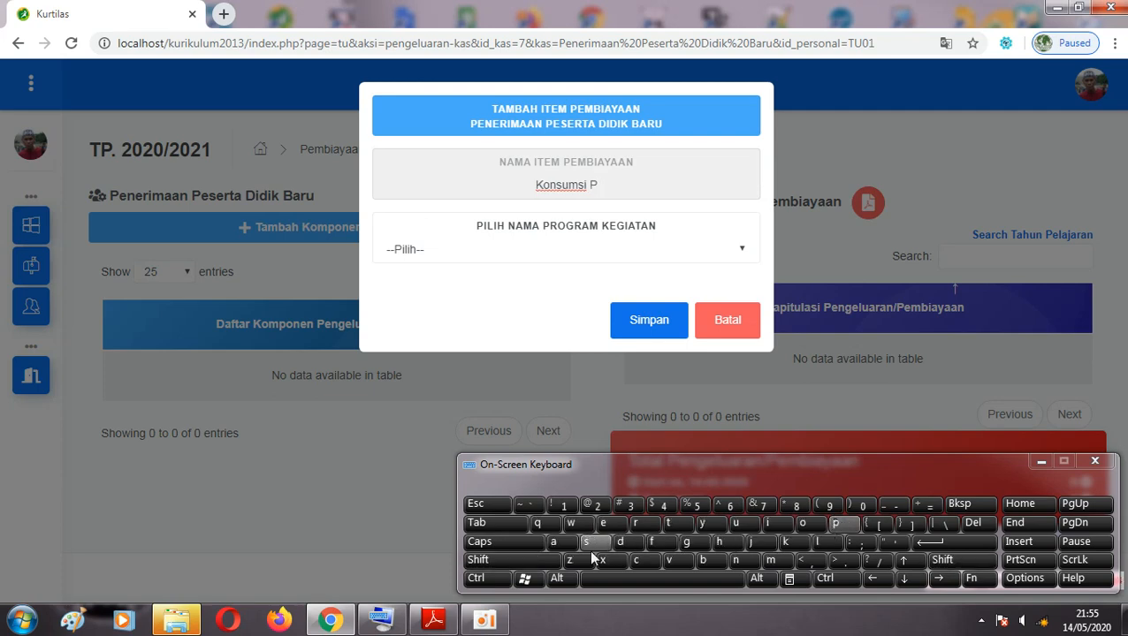
left_click(557, 542)
left_click(739, 561)
left_click(769, 525)
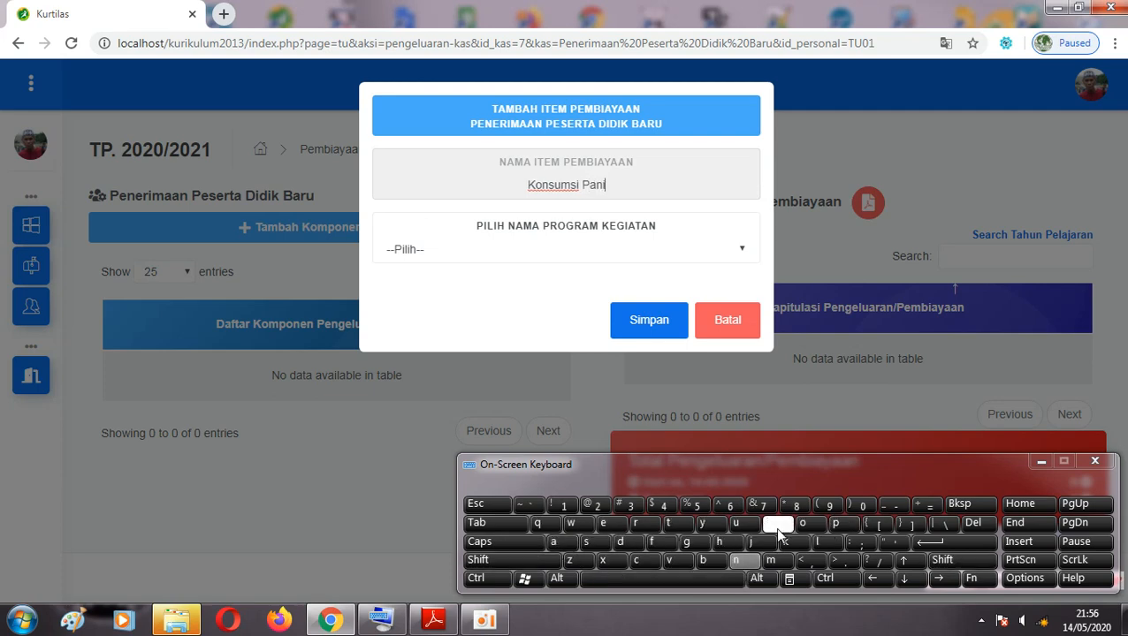
left_click(679, 525)
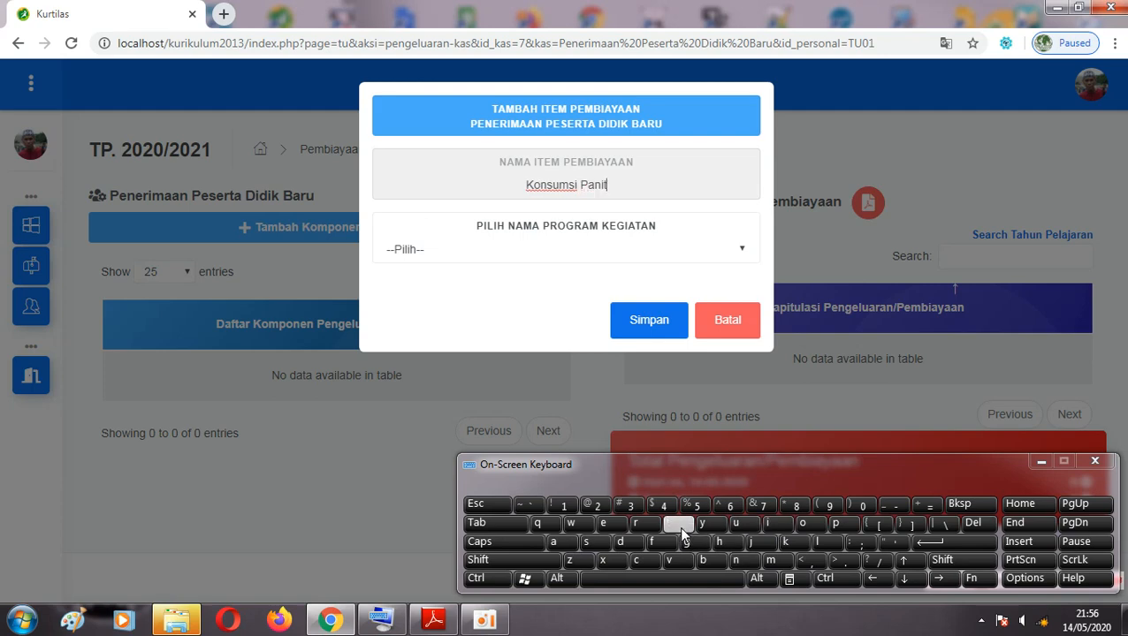
left_click(768, 524)
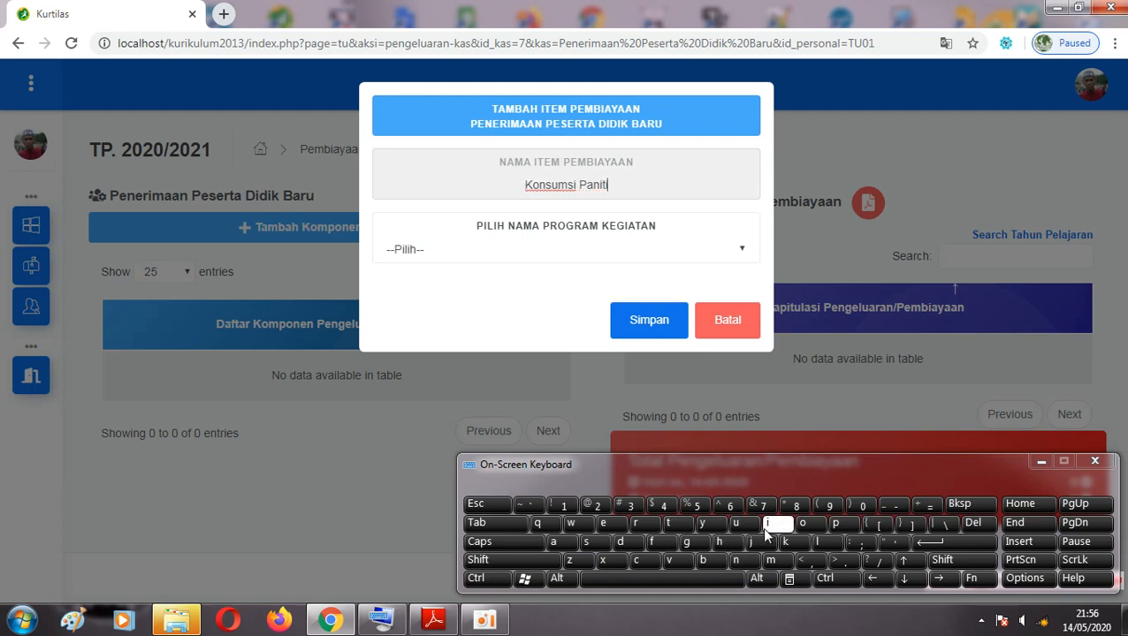
left_click(570, 542)
left_click(640, 581)
Continue the financing item's name with "Penerimaan" followed by a space.
left_click(508, 560)
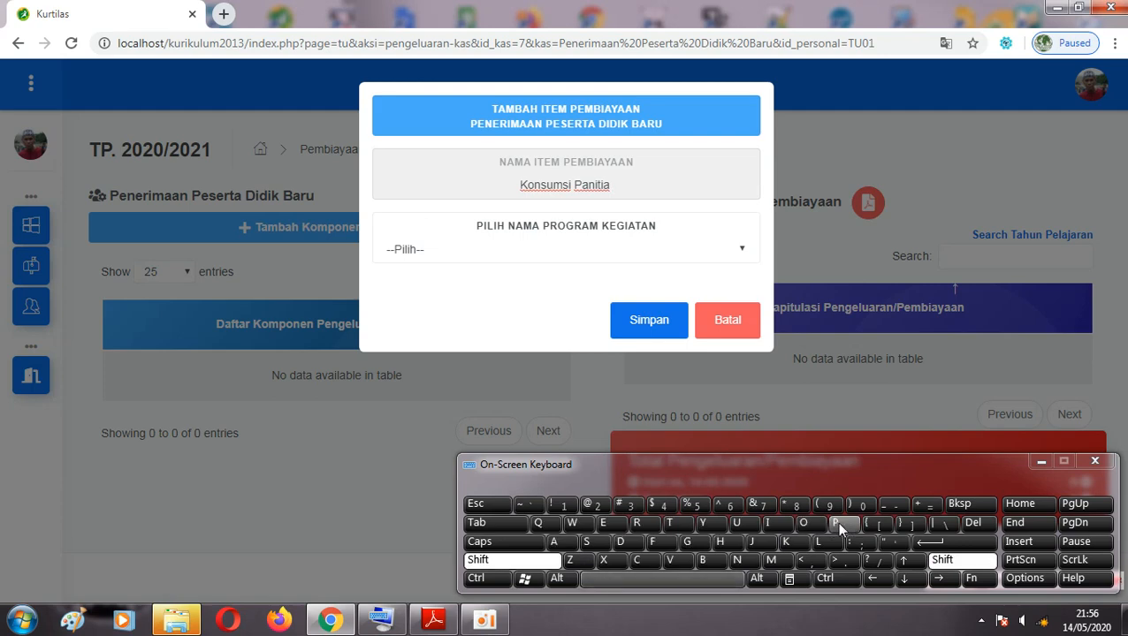
left_click(836, 522)
left_click(607, 523)
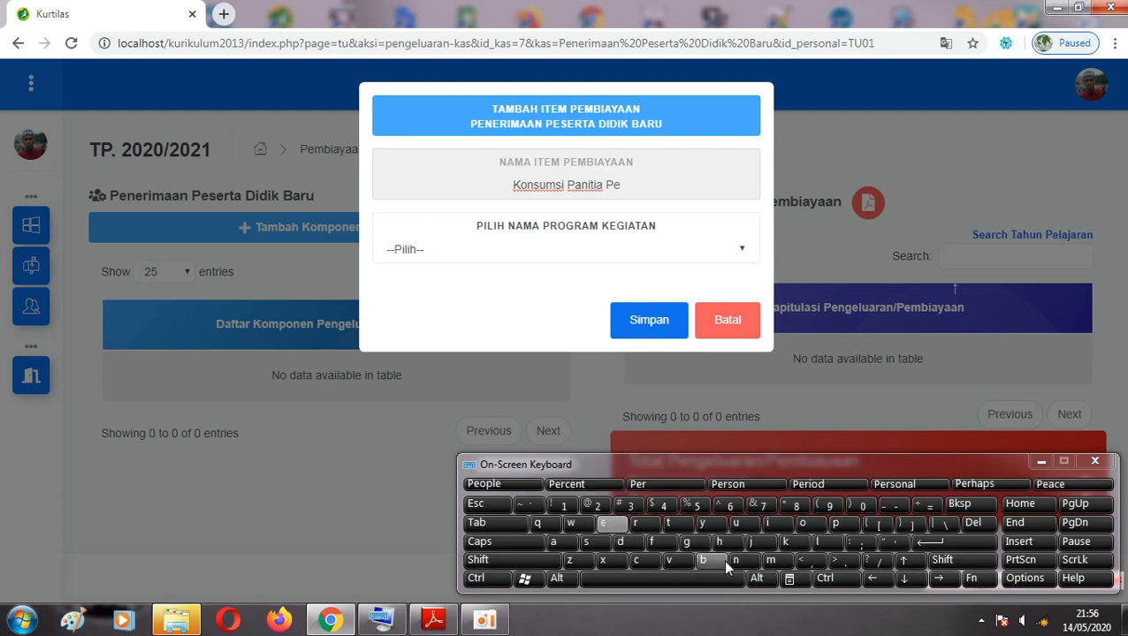
left_click(724, 561)
left_click(604, 523)
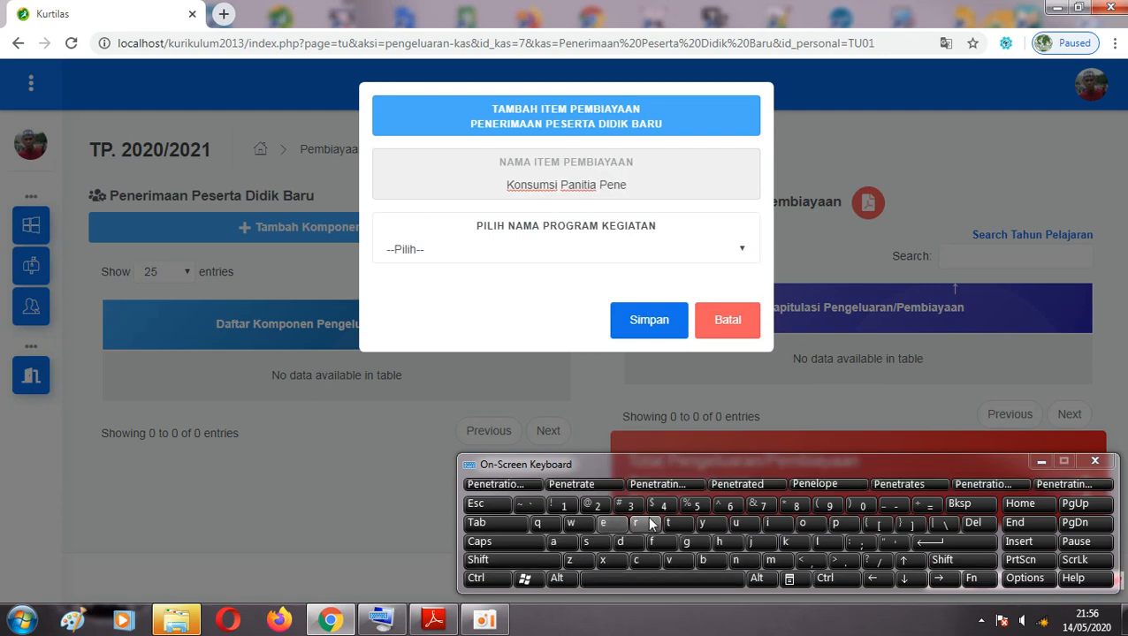
left_click(640, 523)
left_click(767, 523)
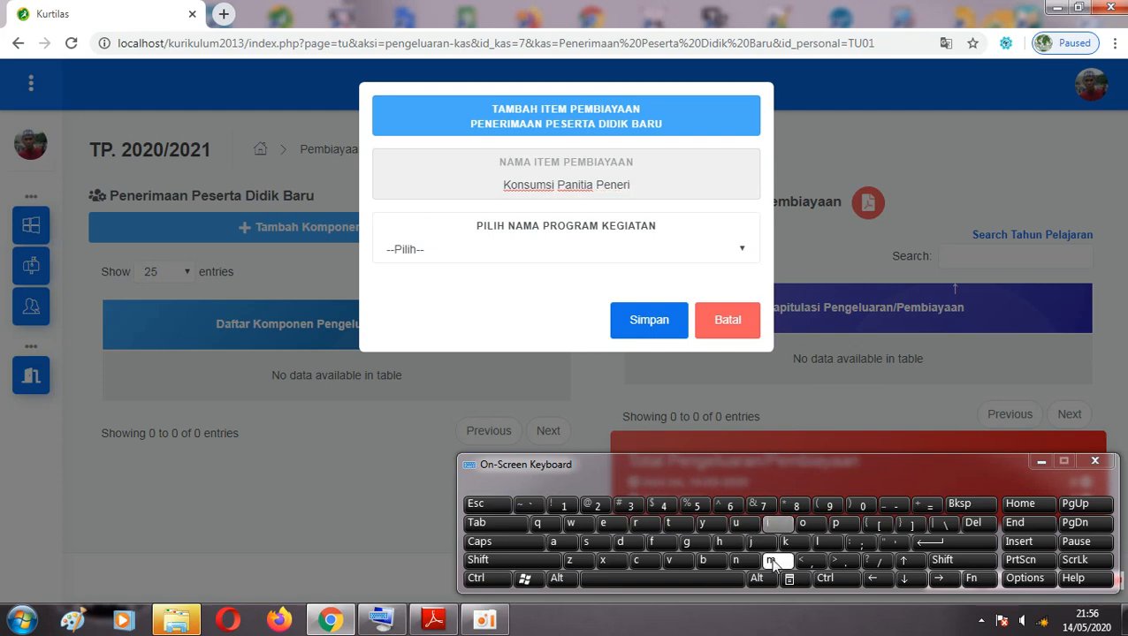
left_click(771, 560)
left_click(554, 542)
left_click(554, 542)
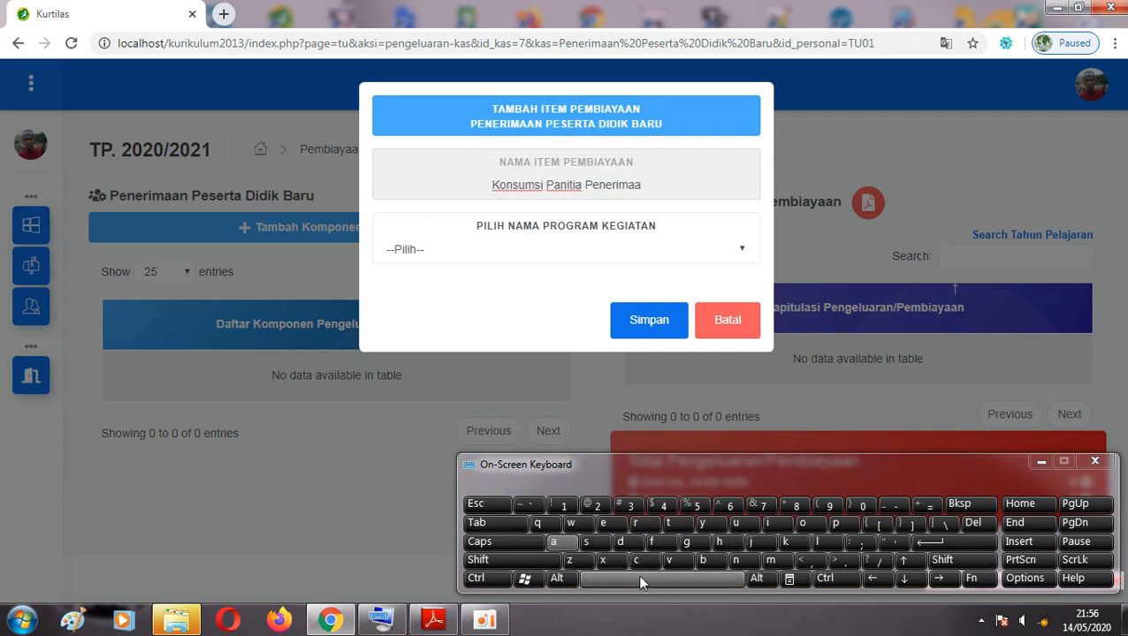
left_click(736, 561)
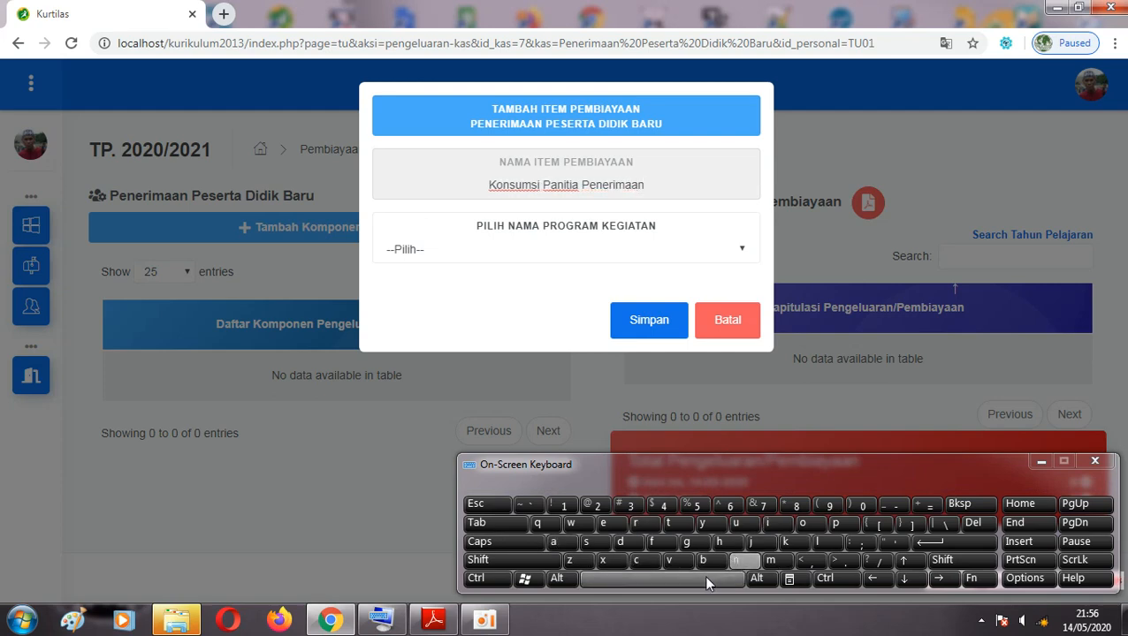
left_click(703, 576)
Append "Peserta" and a space to the financing item's name.
left_click(512, 560)
left_click(834, 523)
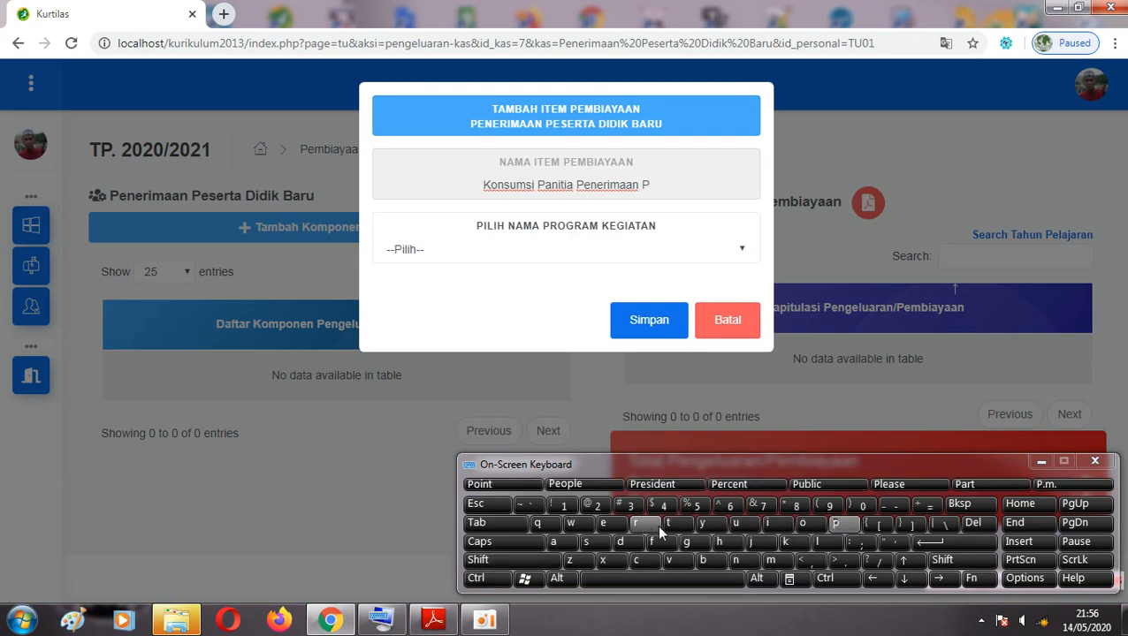
left_click(613, 524)
left_click(586, 541)
left_click(603, 524)
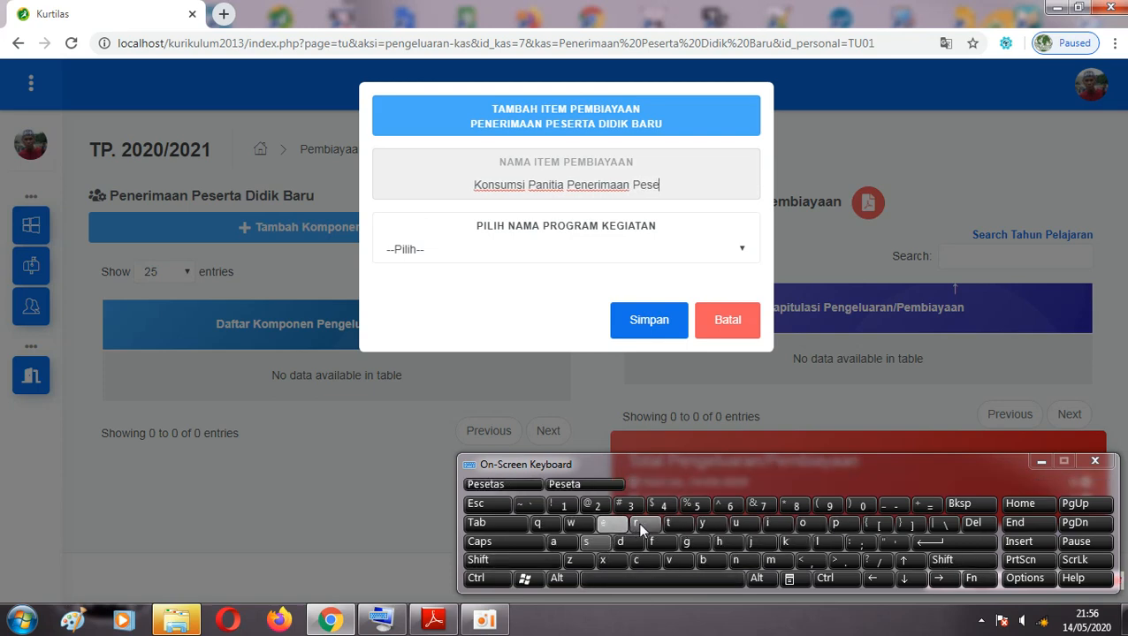
left_click(634, 523)
left_click(669, 524)
left_click(554, 542)
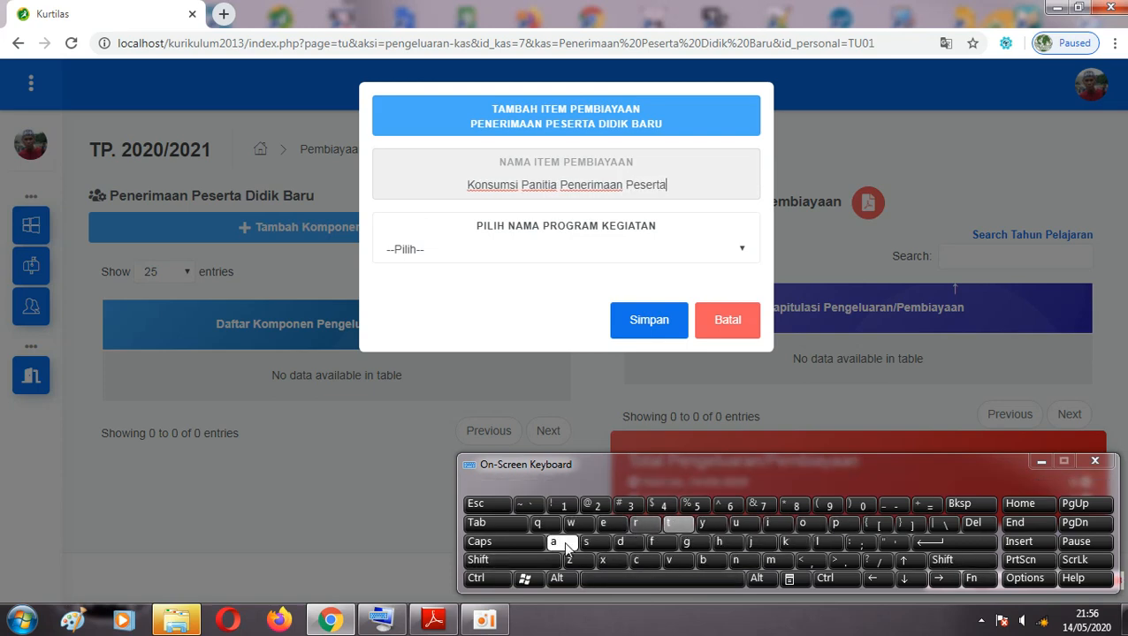
left_click(674, 578)
Extend the financing item's name with "Didik" followed by a space.
left_click(513, 559)
left_click(619, 542)
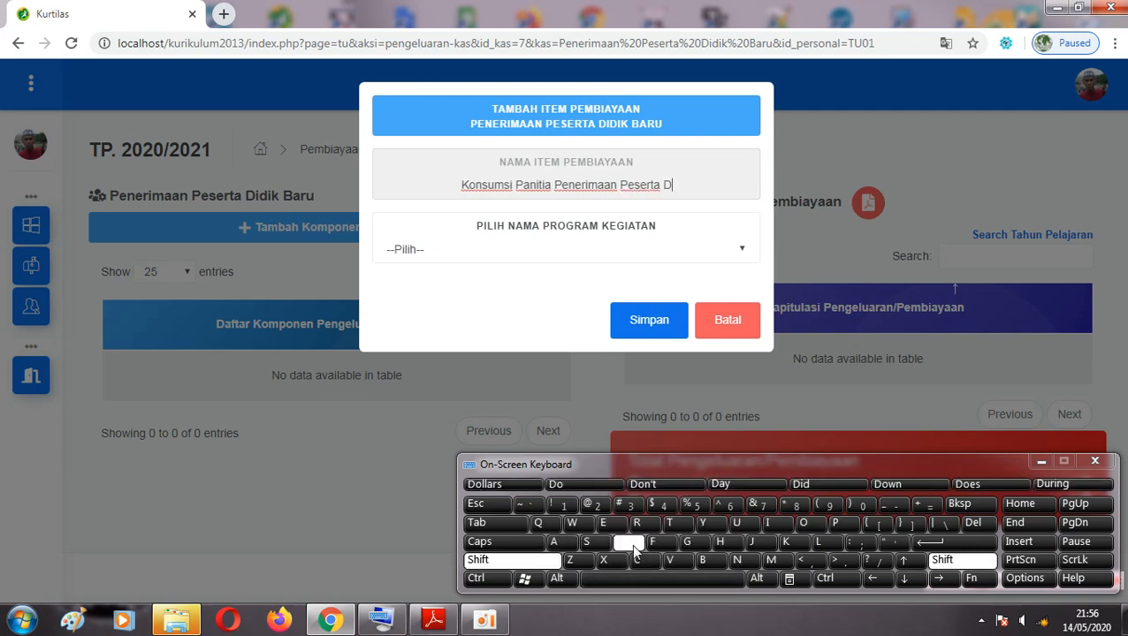
left_click(767, 523)
left_click(620, 542)
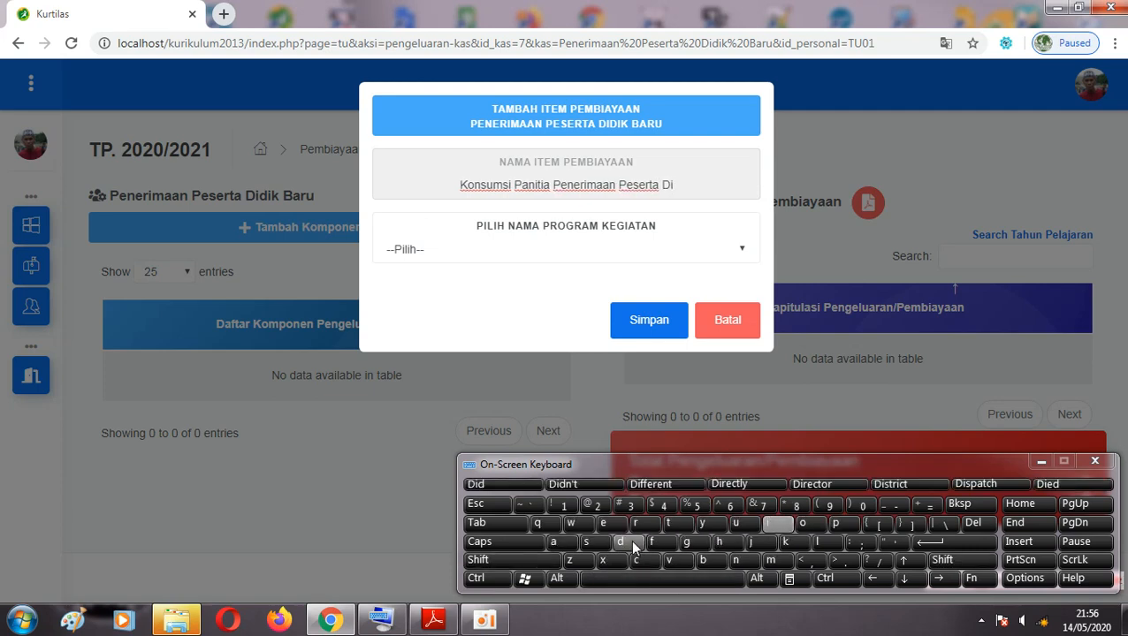
left_click(767, 524)
left_click(781, 540)
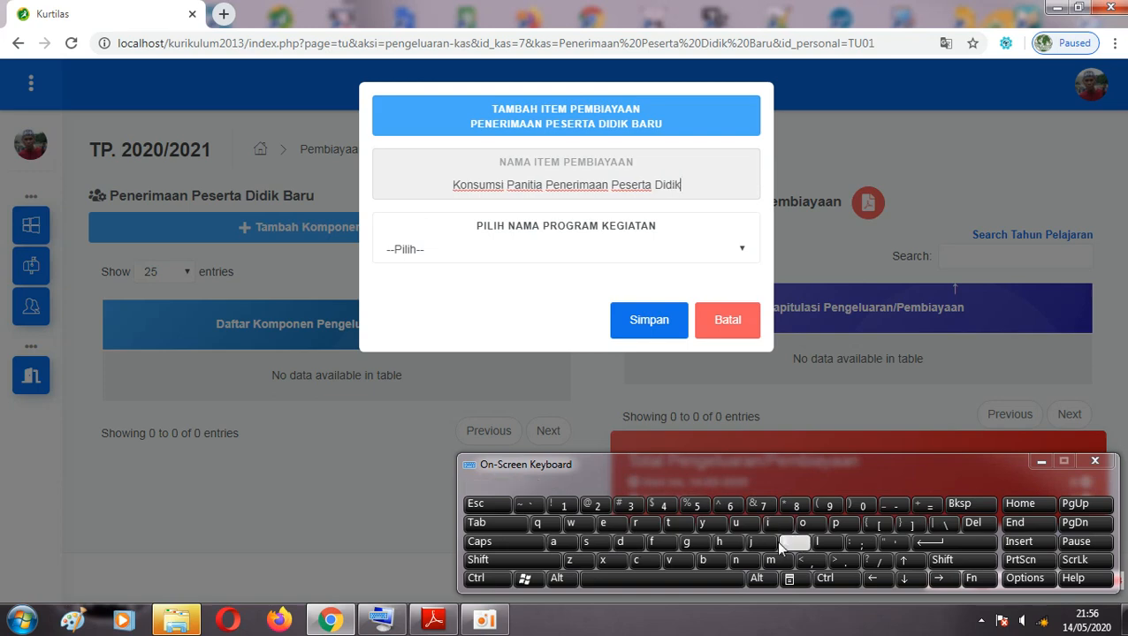
left_click(711, 575)
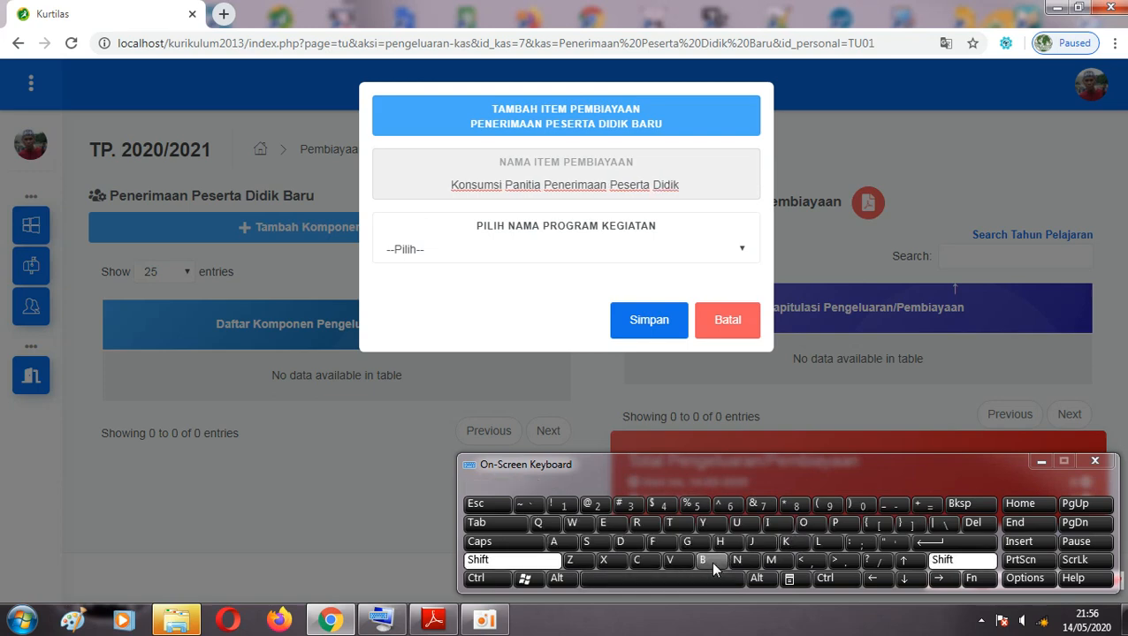
Complete the financing item's name with "Baru" and review the wording.
left_click(710, 561, "shift")
left_click(562, 543)
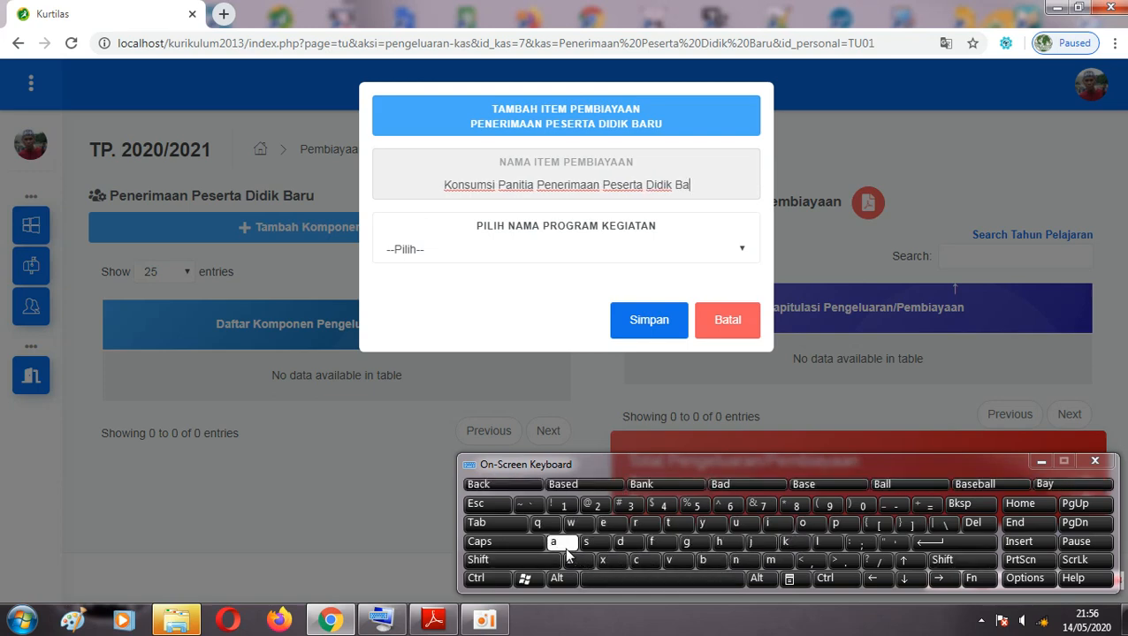
left_click(644, 524)
left_click(733, 525)
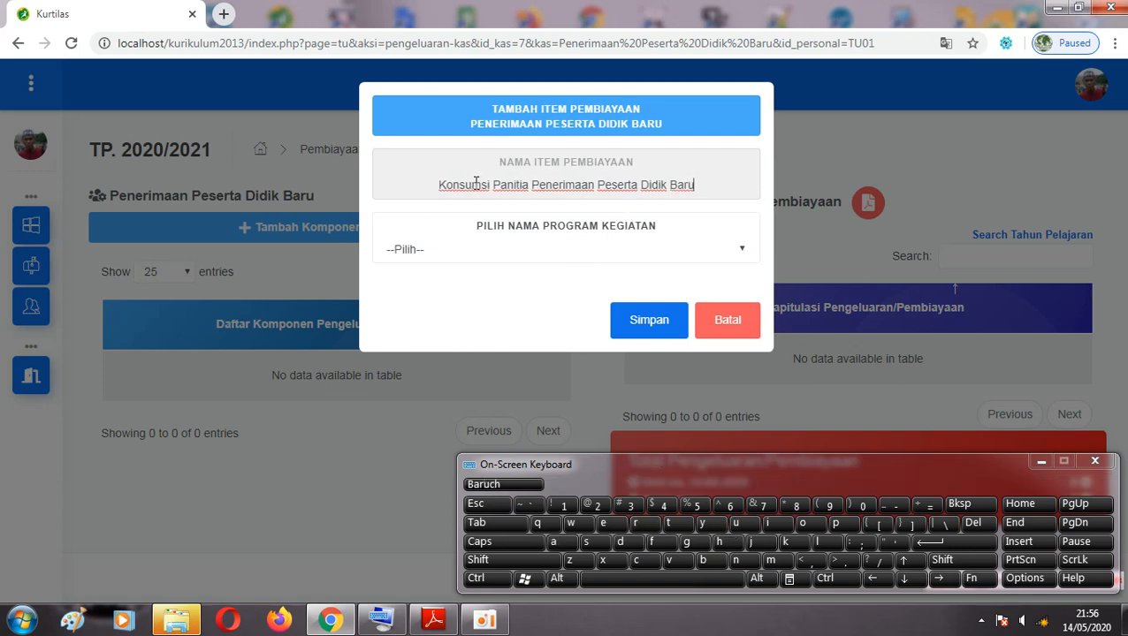
left_click_drag(441, 183, 583, 185)
Assign the item to the Pengembangan Standar Pembiayaan program and save it.
left_click(550, 250)
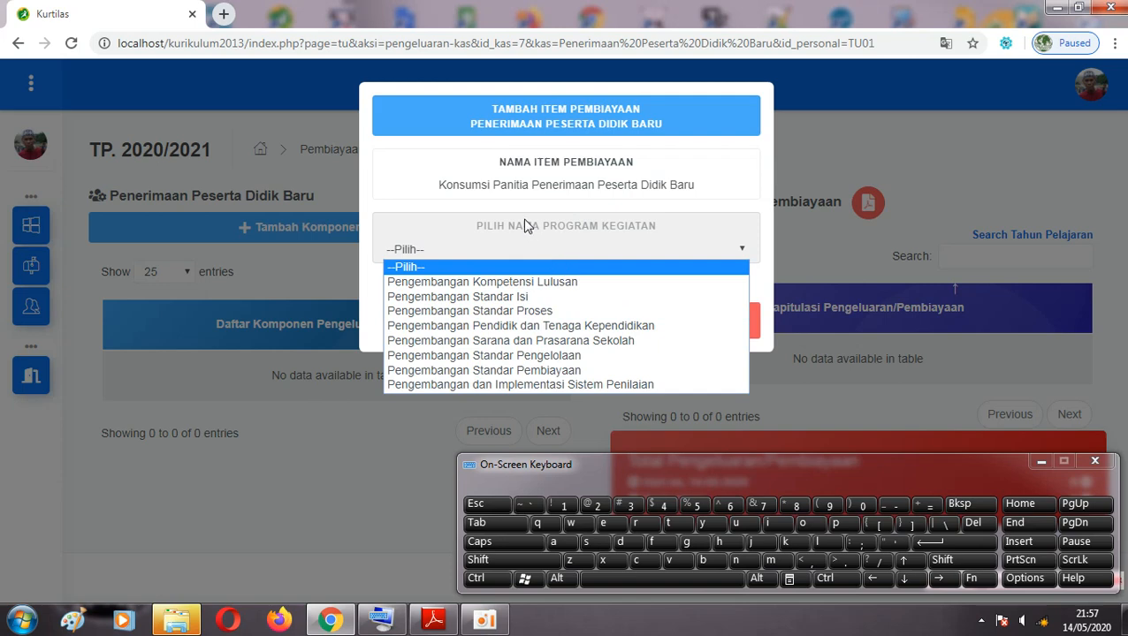
left_click(501, 371)
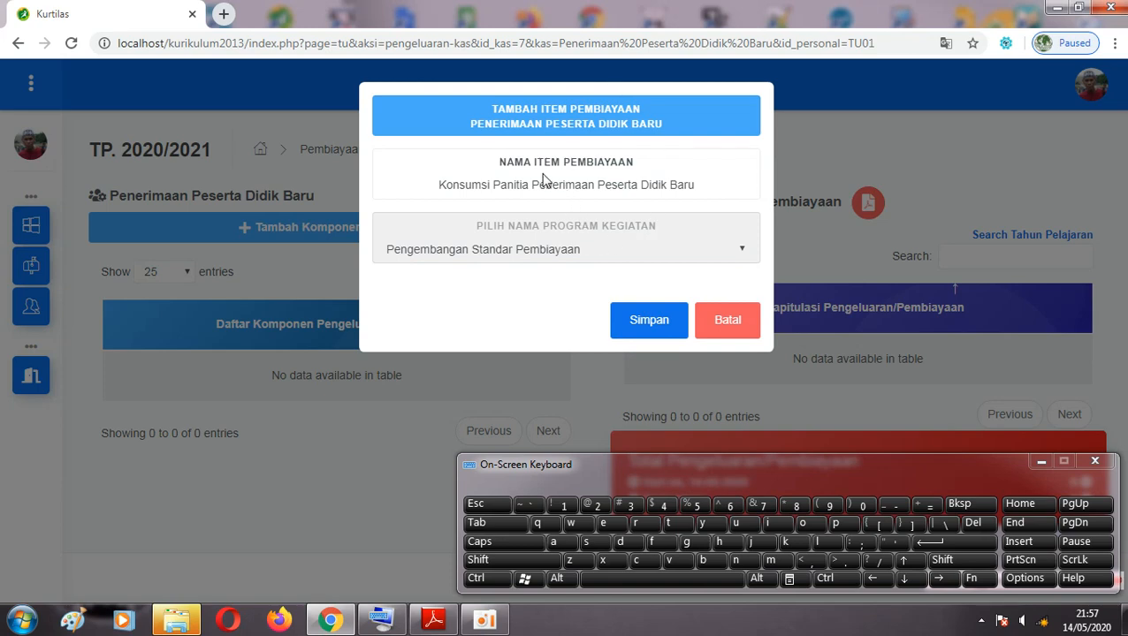
left_click_drag(514, 182, 596, 185)
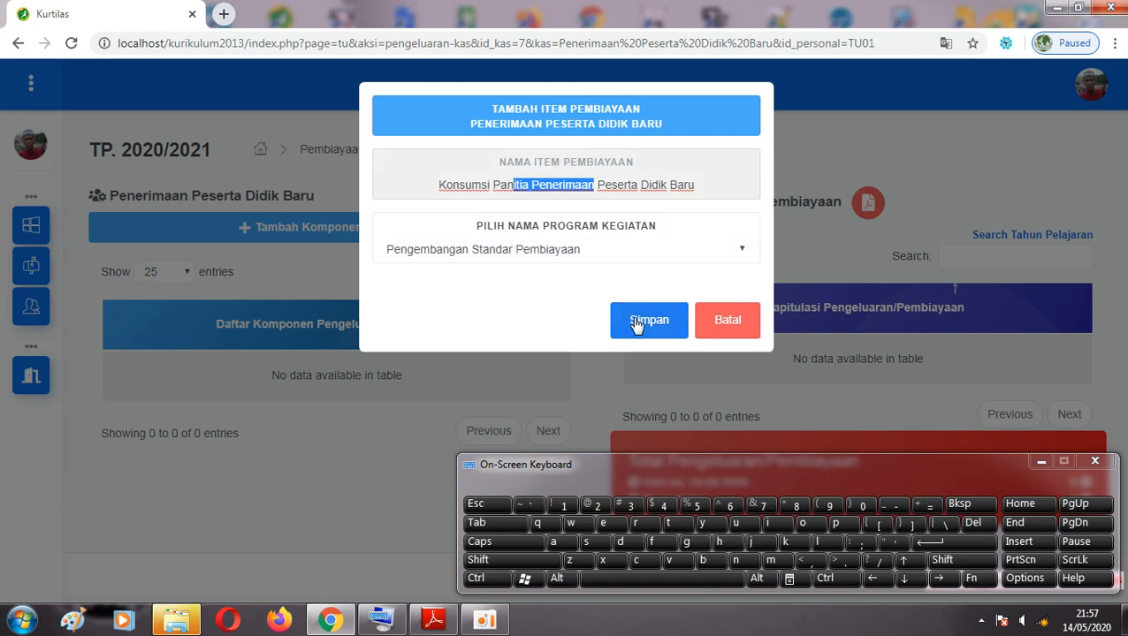
left_click(674, 329)
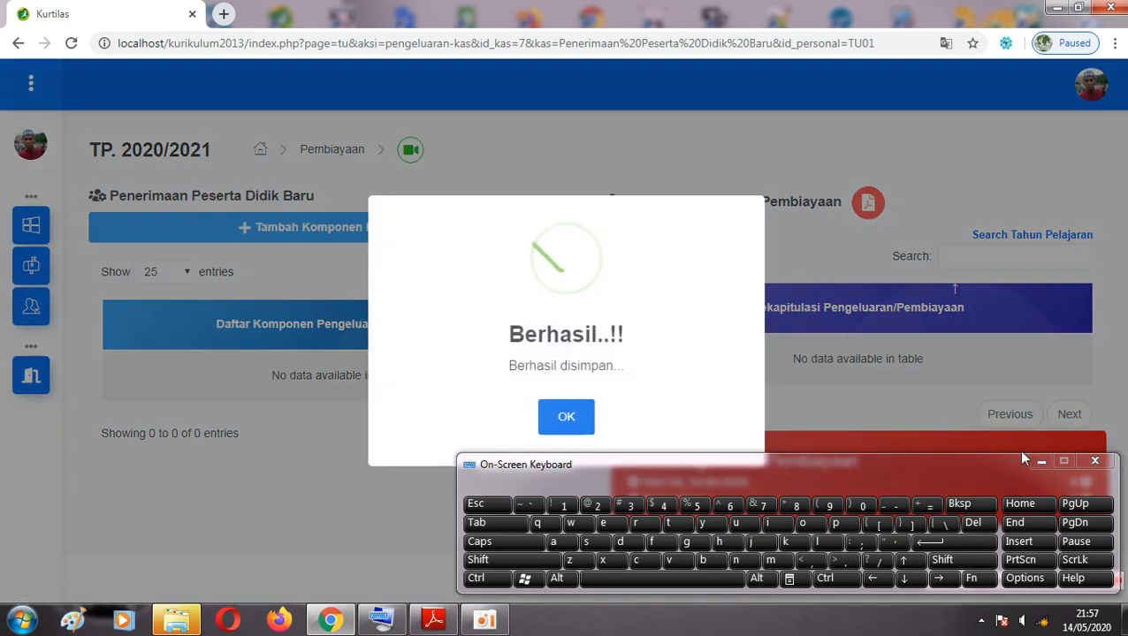
left_click(578, 413)
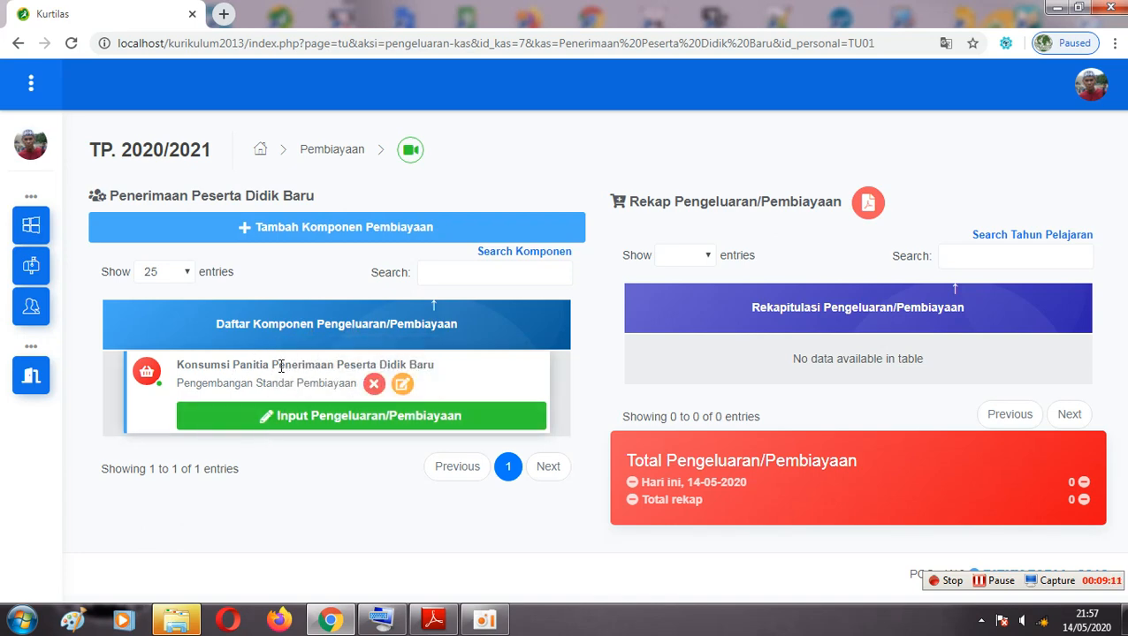
Consult the PPDB materials list in Adobe Reader, return to Chrome and open another financing item form with the on-screen keyboard ready for its name.
left_click(432, 621)
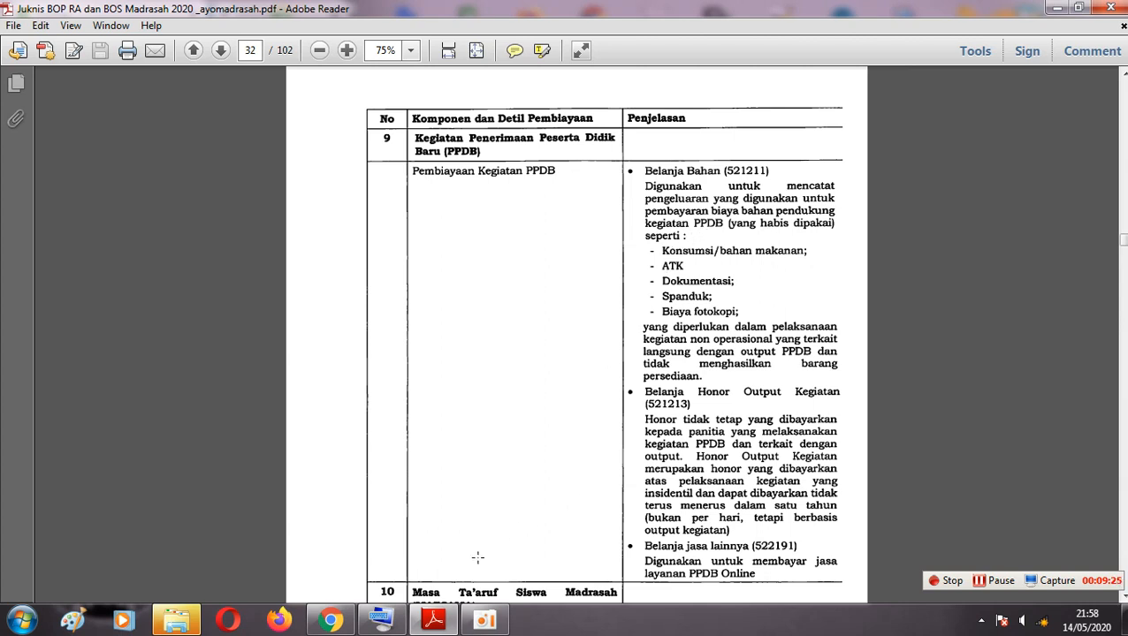
left_click(329, 620)
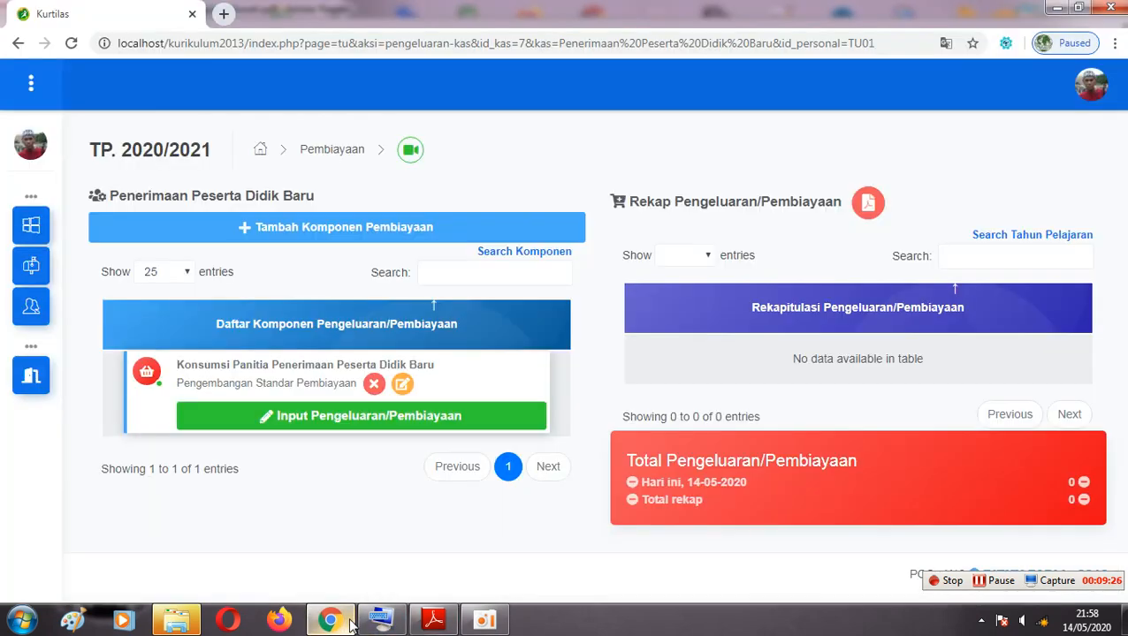
left_click(343, 226)
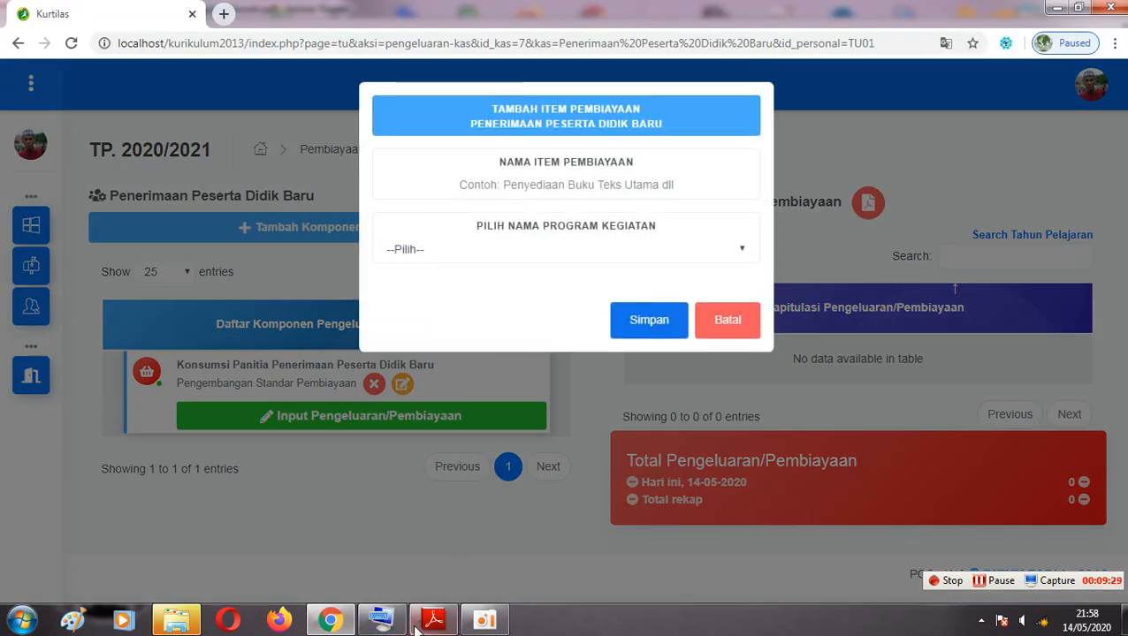
left_click(381, 621)
left_click(604, 186)
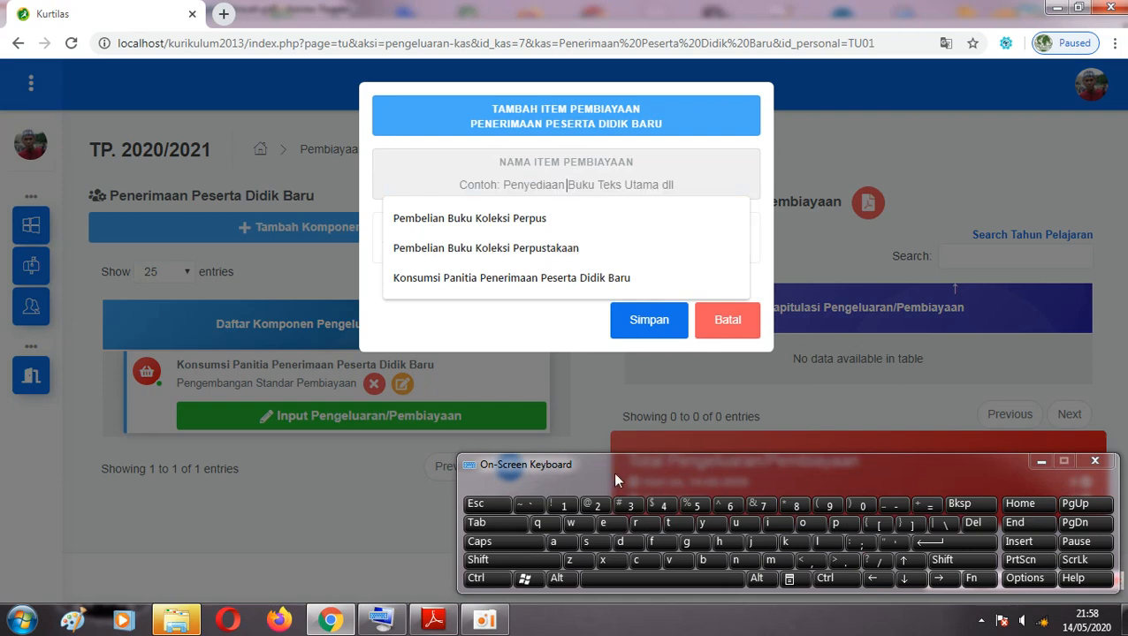
Enter "ATK" followed by a space as the start of the new item's name.
type("A")
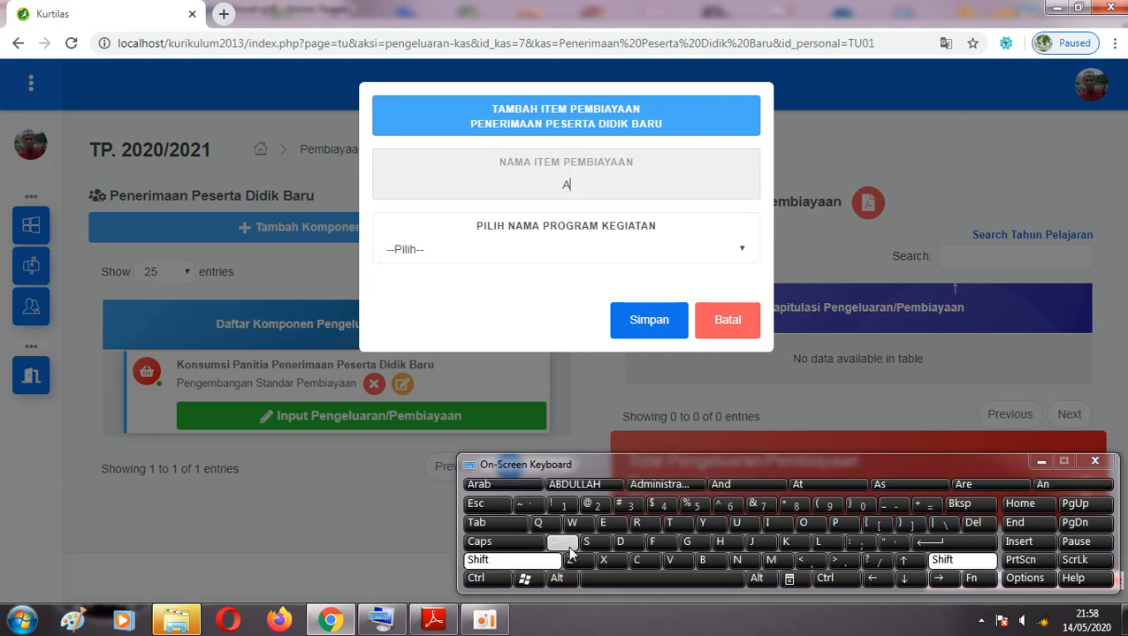
left_click(678, 525)
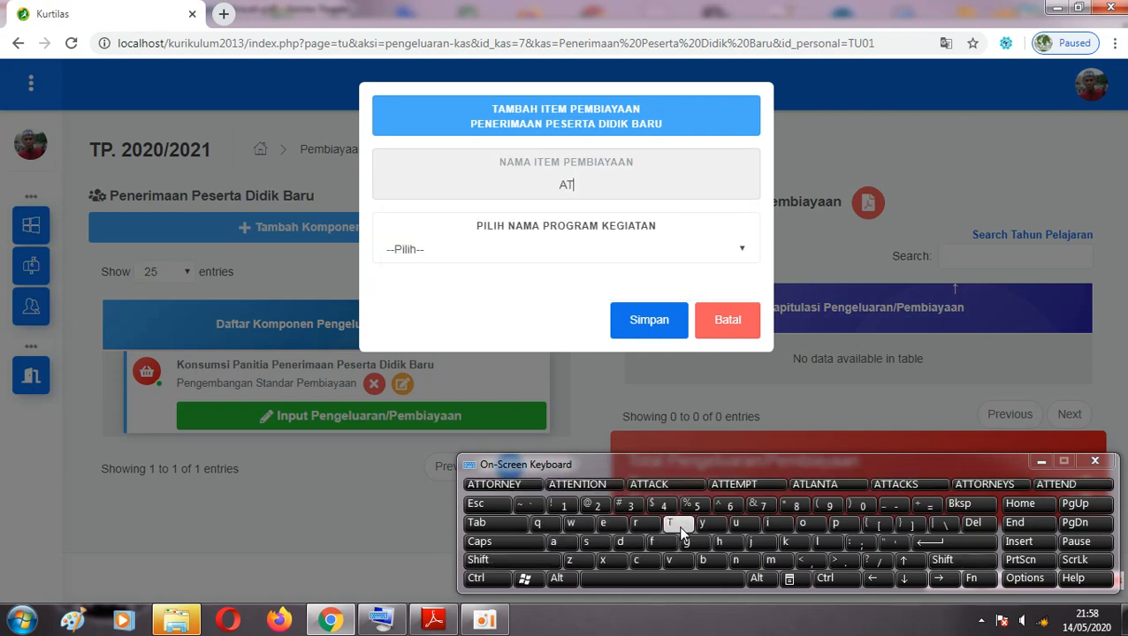
left_click(785, 544)
left_click(706, 577)
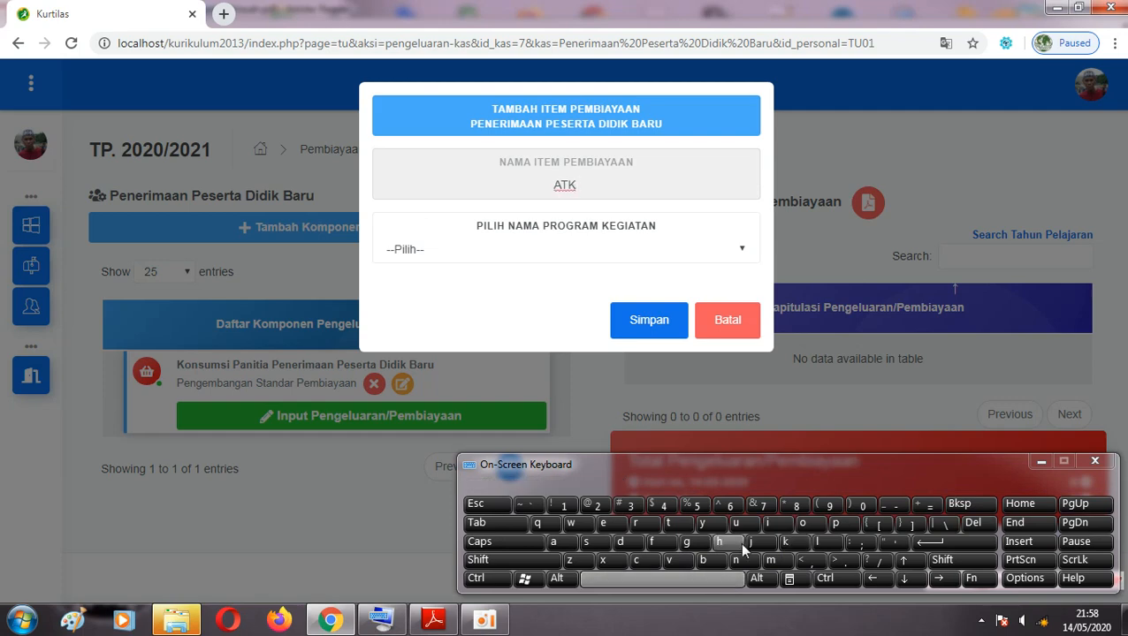
Continue the new financing item's name with "Penerimaan" followed by a space.
key("shift")
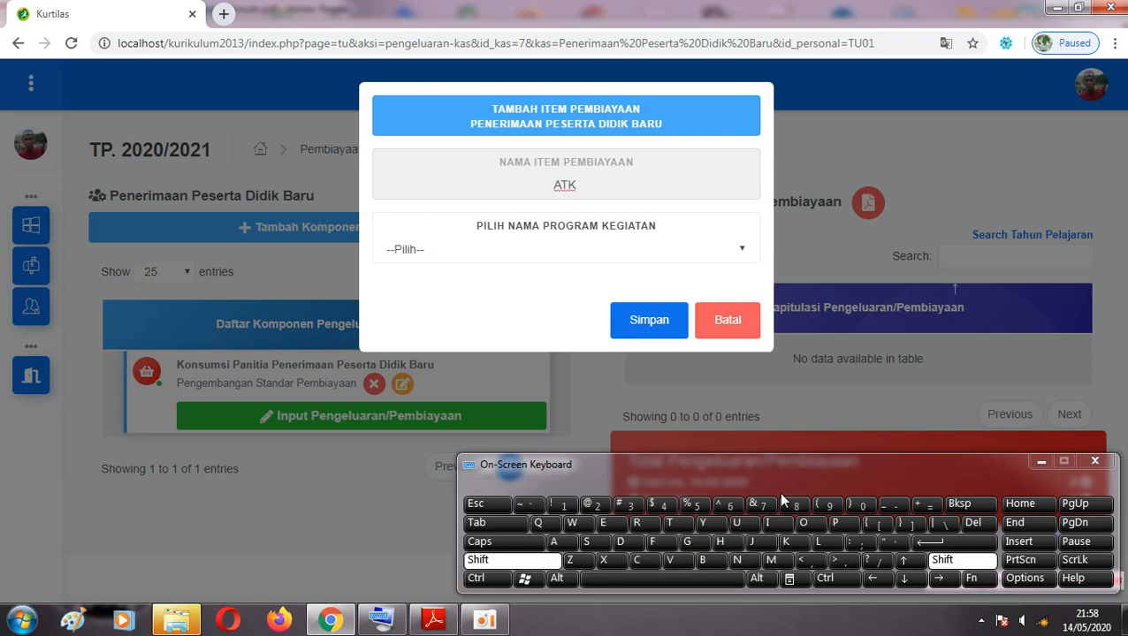
left_click(839, 523)
left_click(608, 523)
left_click(730, 561)
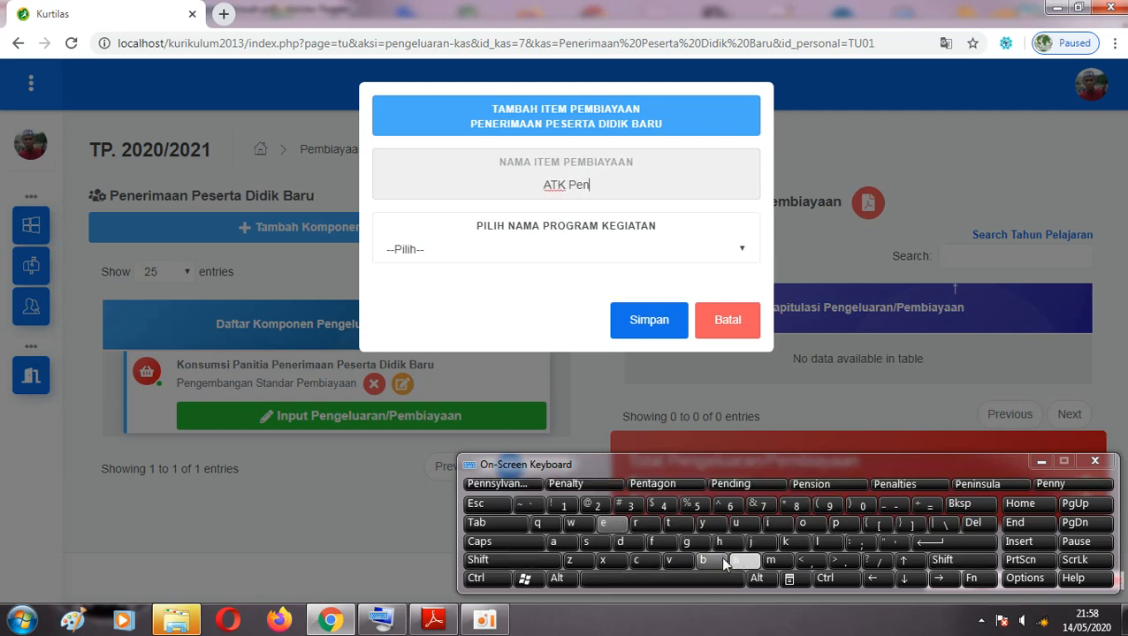
left_click(608, 522)
left_click(636, 524)
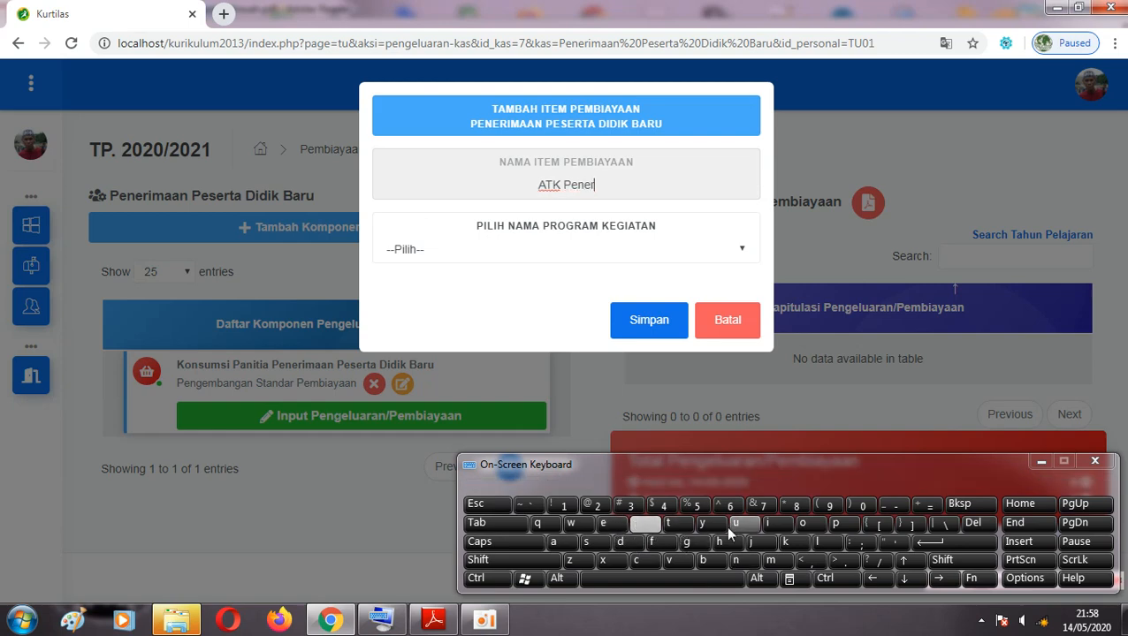
left_click(769, 523)
left_click(770, 561)
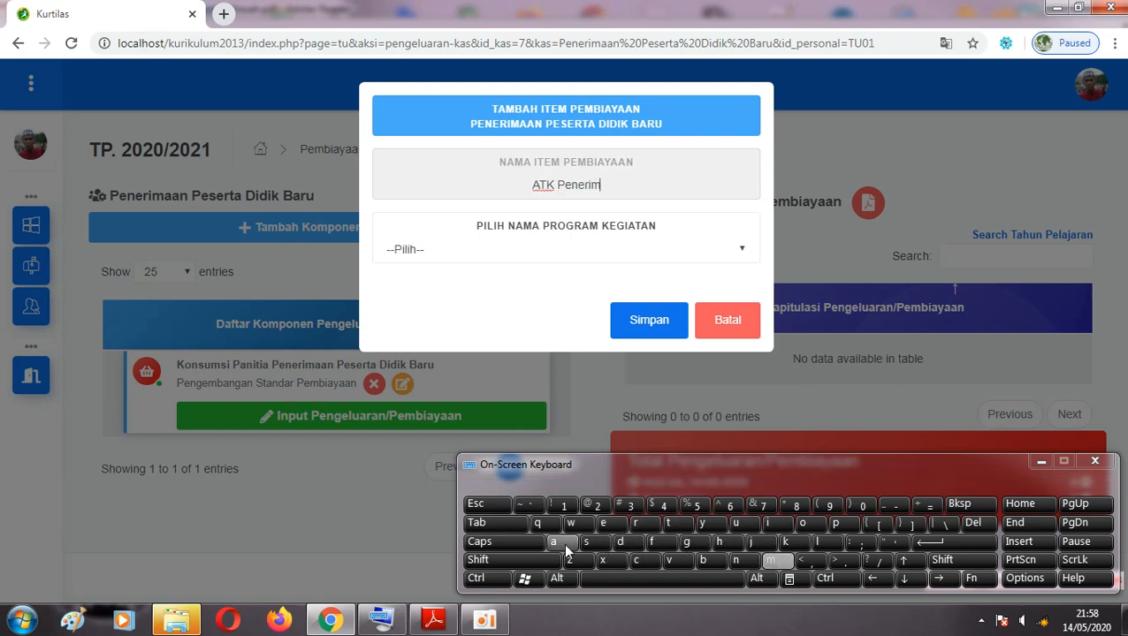
left_click(558, 542)
left_click(559, 543)
left_click(733, 562)
left_click(714, 578)
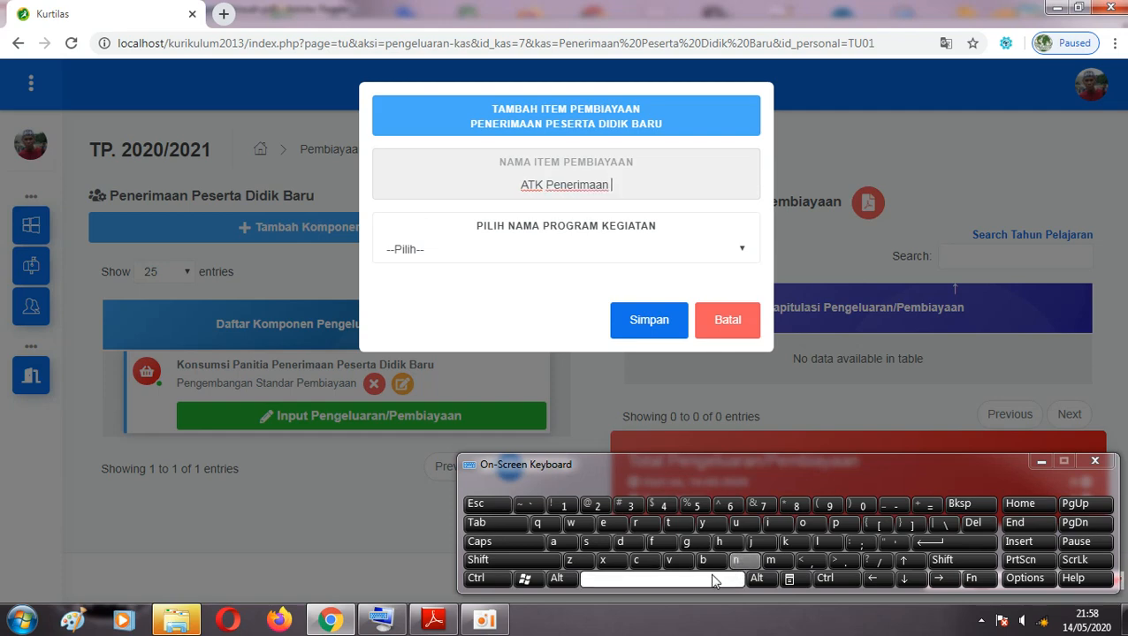
Extend the item's name with "Peserta" and a trailing space.
left_click(513, 559)
left_click(835, 522)
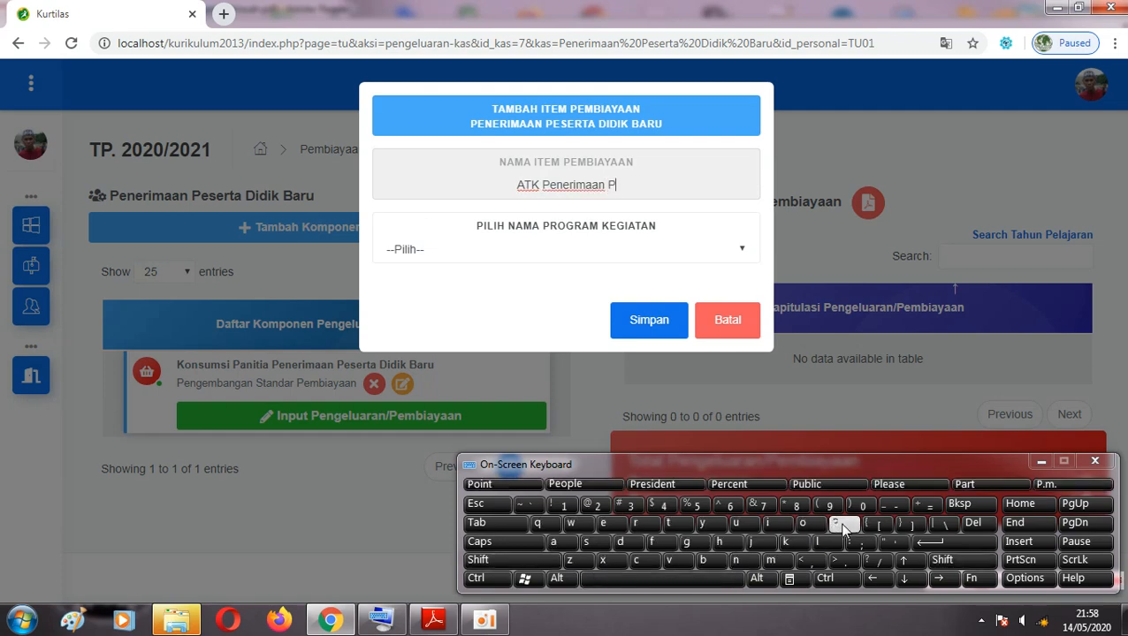
left_click(602, 523)
left_click(585, 542)
left_click(602, 523)
left_click(646, 523)
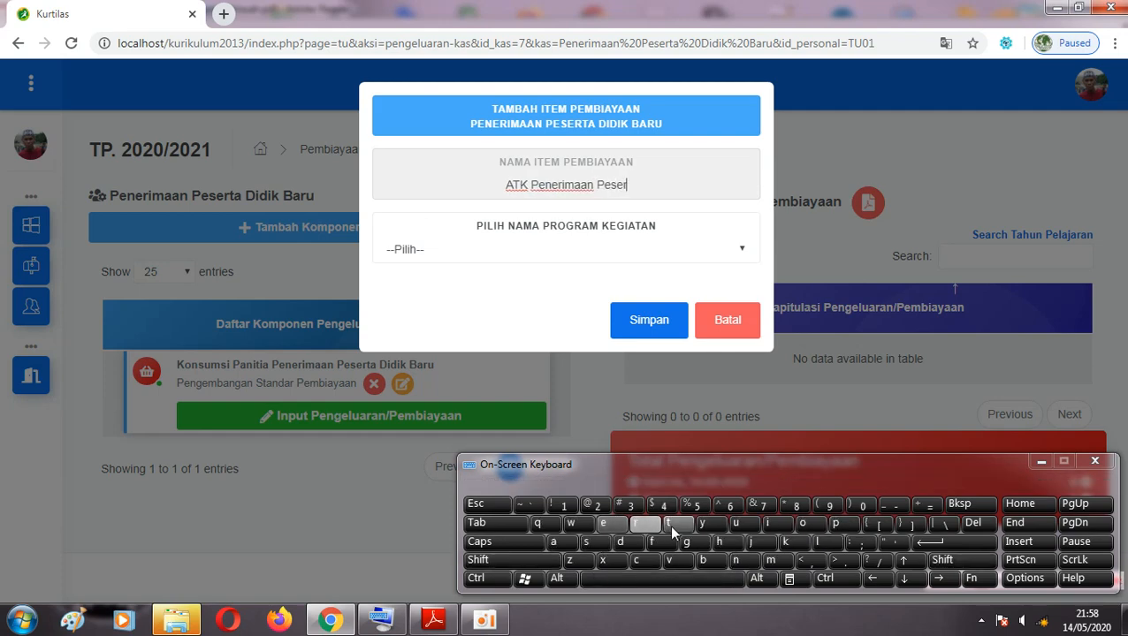
left_click(670, 526)
left_click(557, 542)
left_click(616, 579)
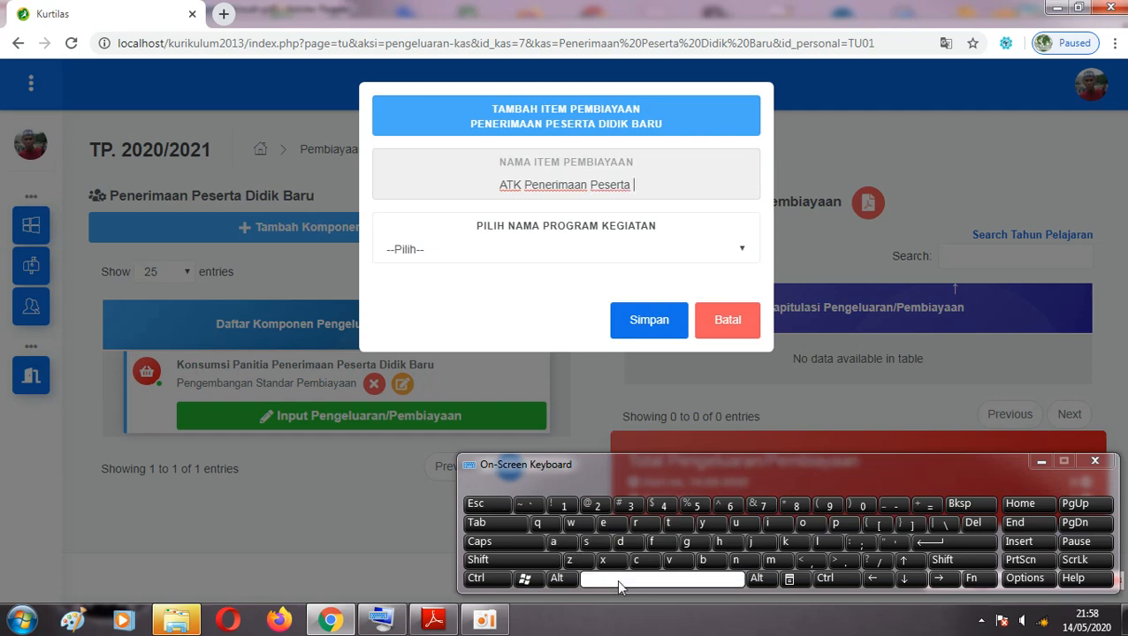
Add "Didik" and a space to the item's name, removing any surplus letter.
left_click(513, 559)
left_click(620, 541)
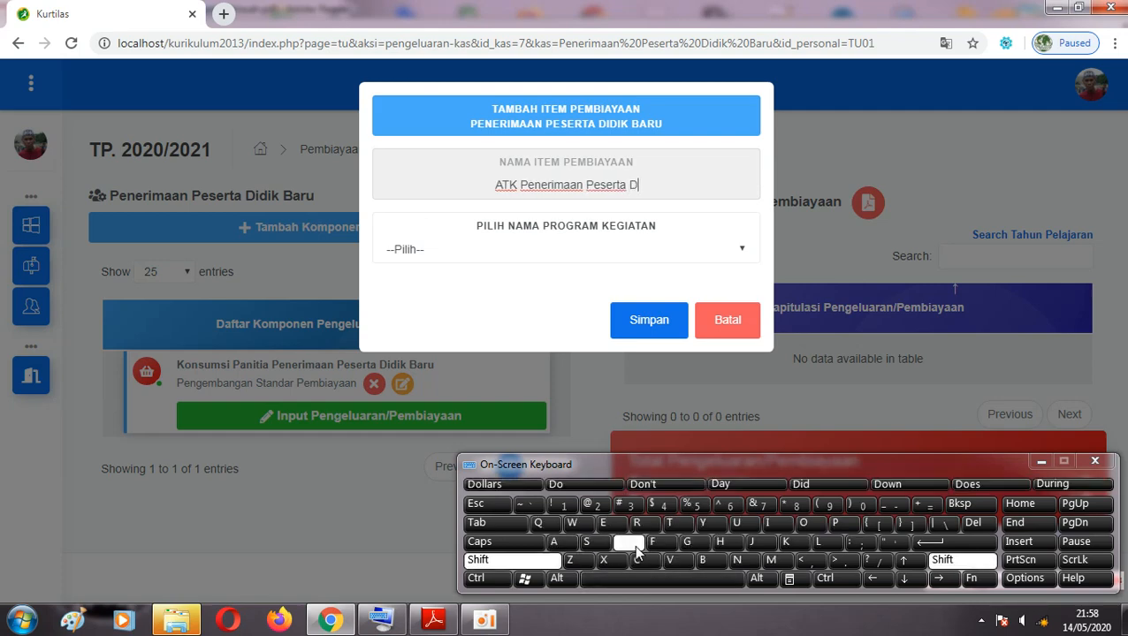
left_click(765, 524)
left_click(771, 524)
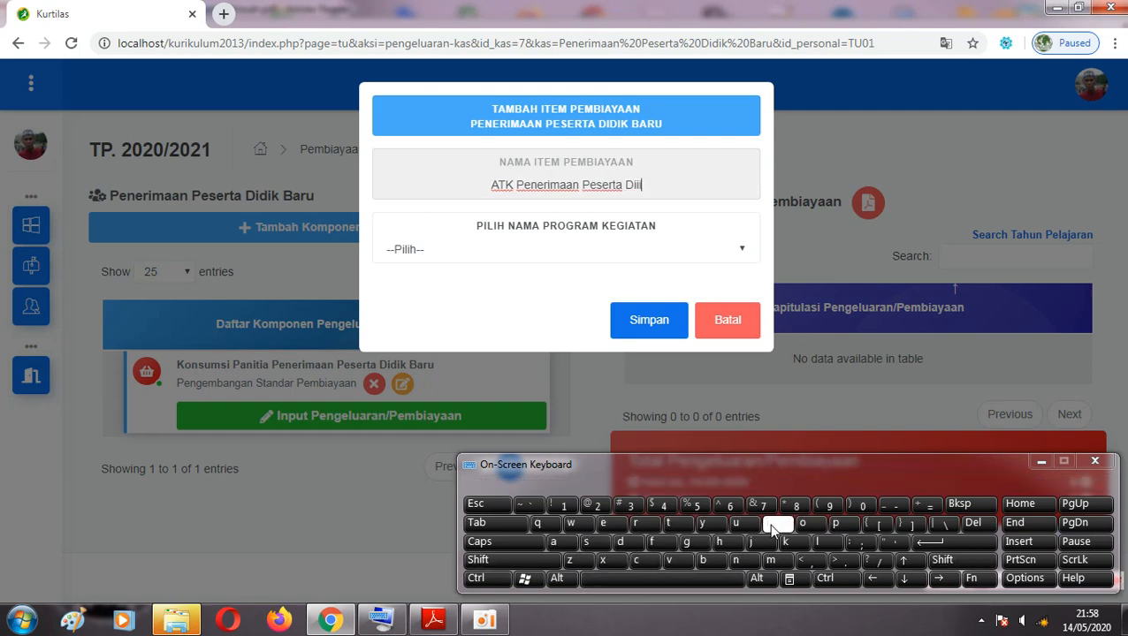
key("BackSpace")
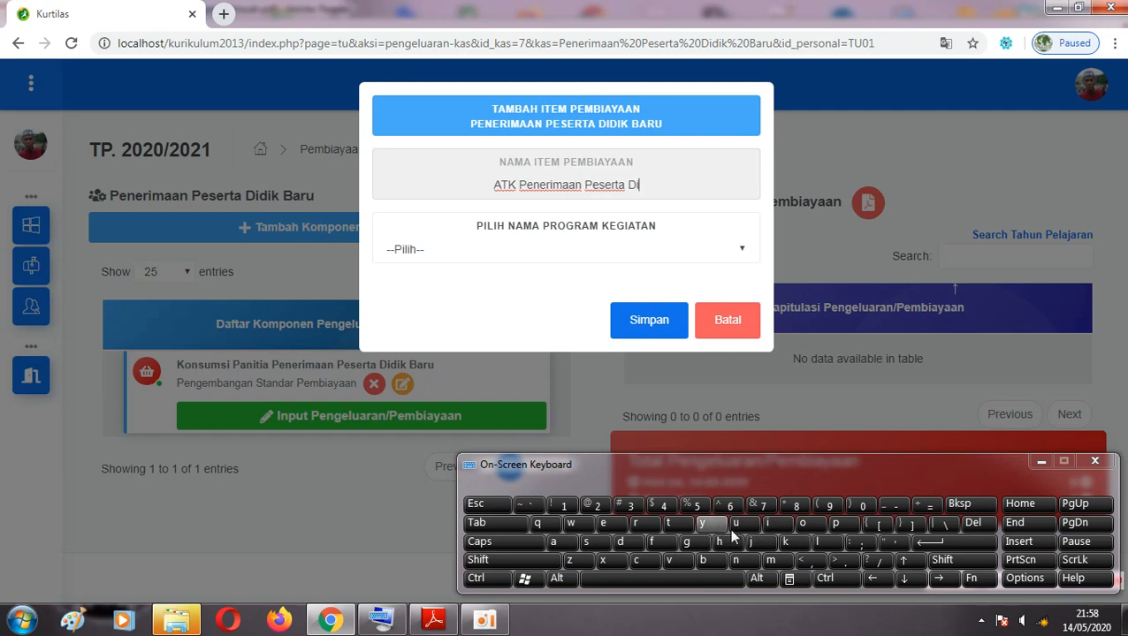
left_click(628, 542)
left_click(765, 524)
left_click(785, 542)
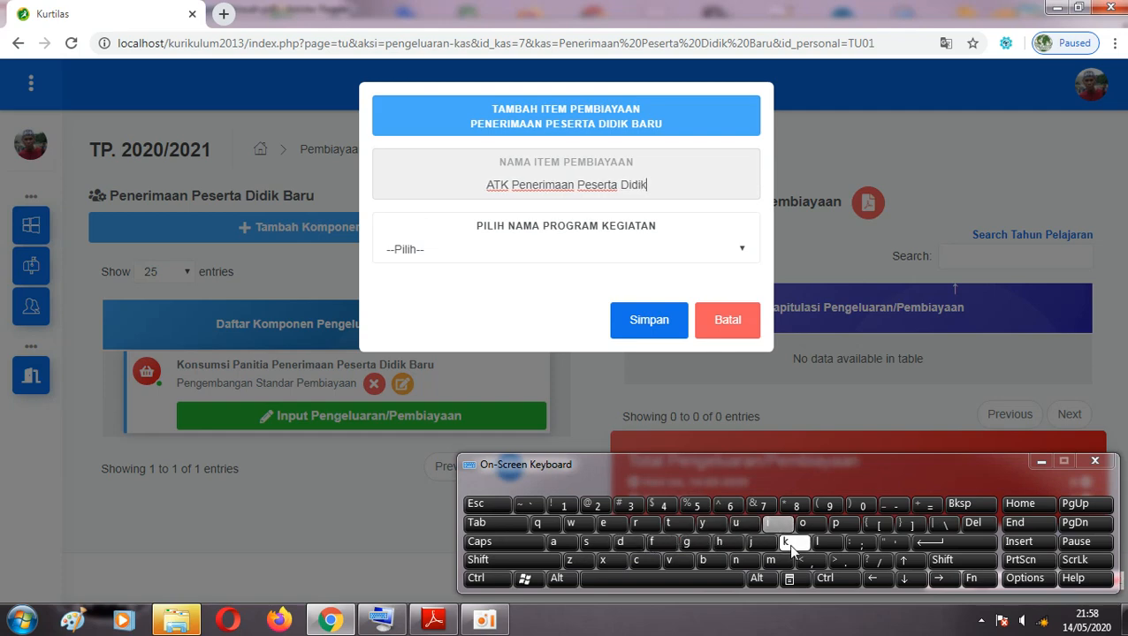
left_click(698, 578)
Finish the name with "Baru" so that it reads "ATK Penerimaan Peserta Didik Baru".
left_click(707, 560, "shift")
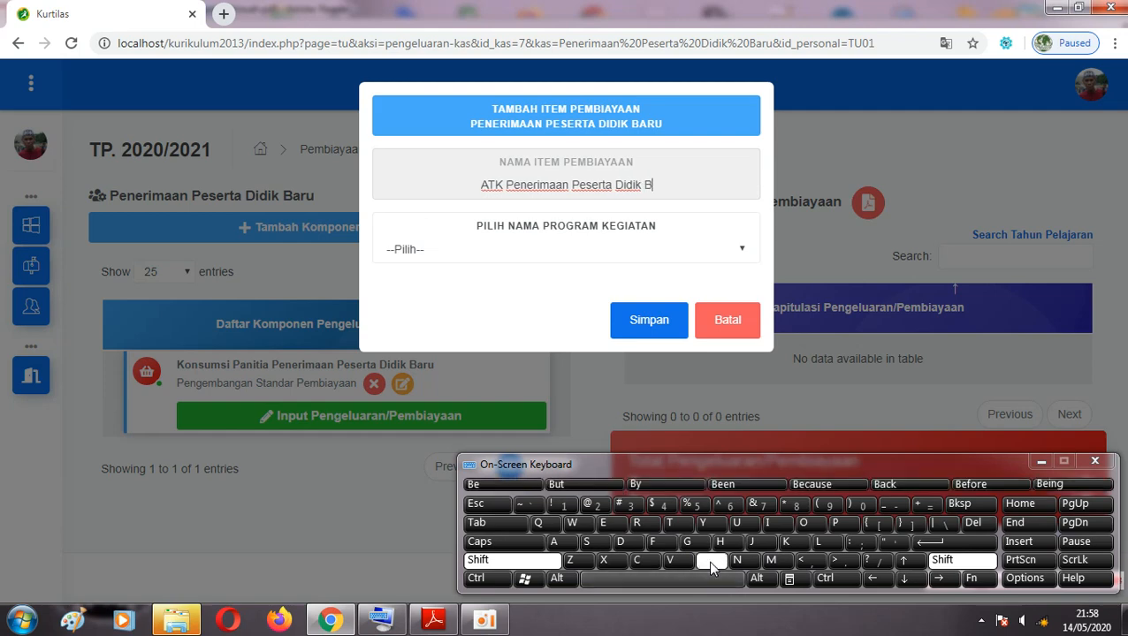
left_click(553, 542)
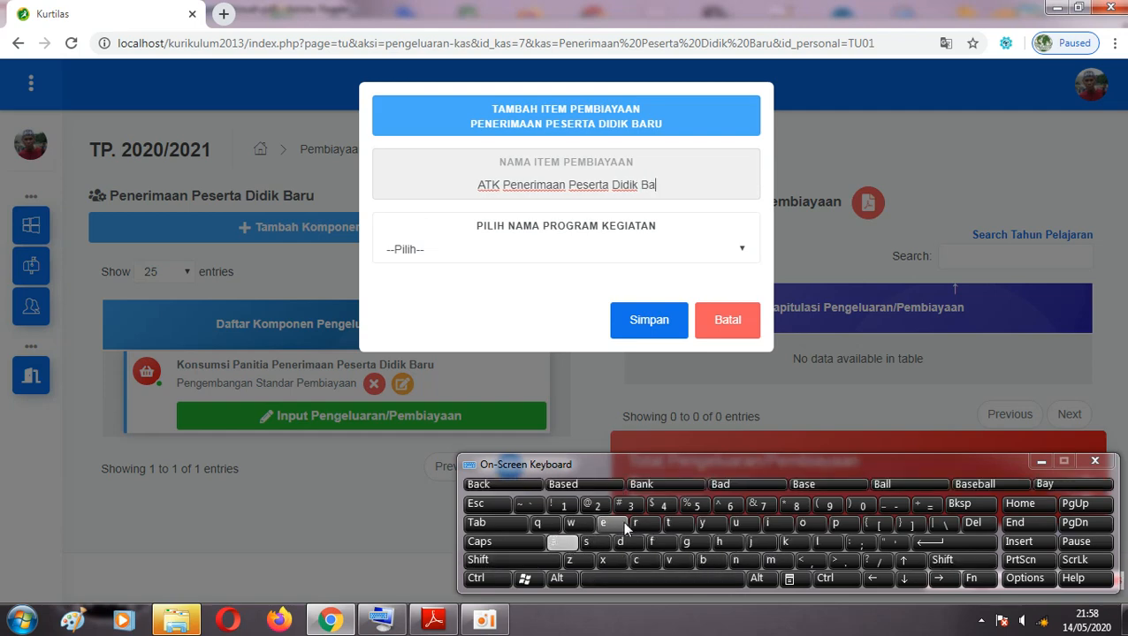
left_click(635, 522)
left_click(740, 523)
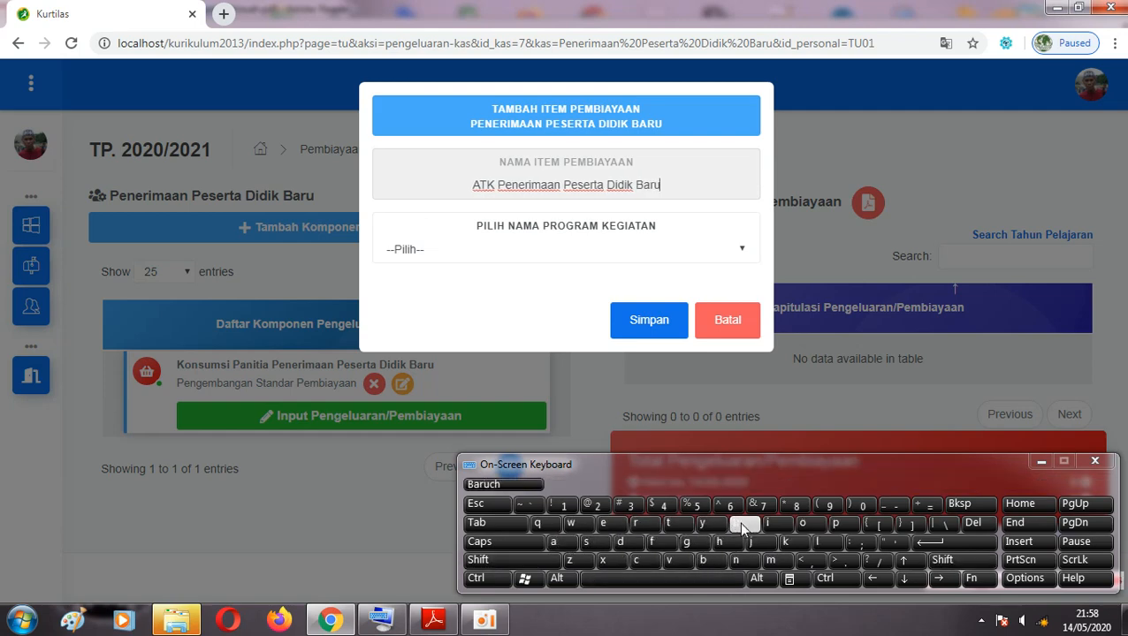
Assign the ATK item to the Pengembangan Standar Pembiayaan program, save it and minimize the on-screen keyboard.
left_click(587, 255)
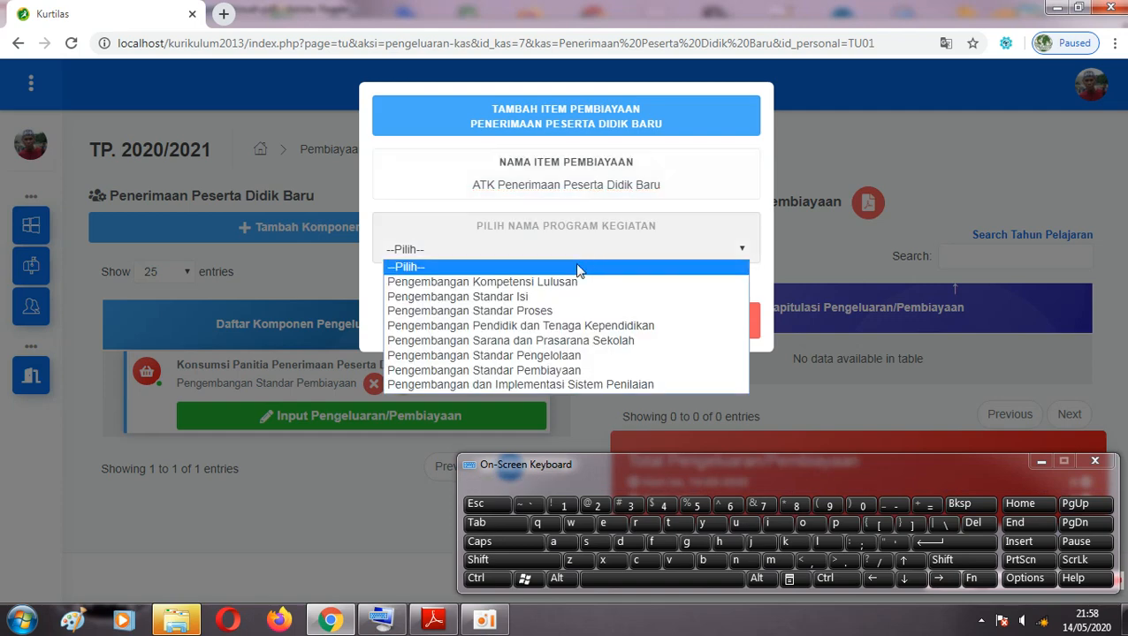
left_click(493, 373)
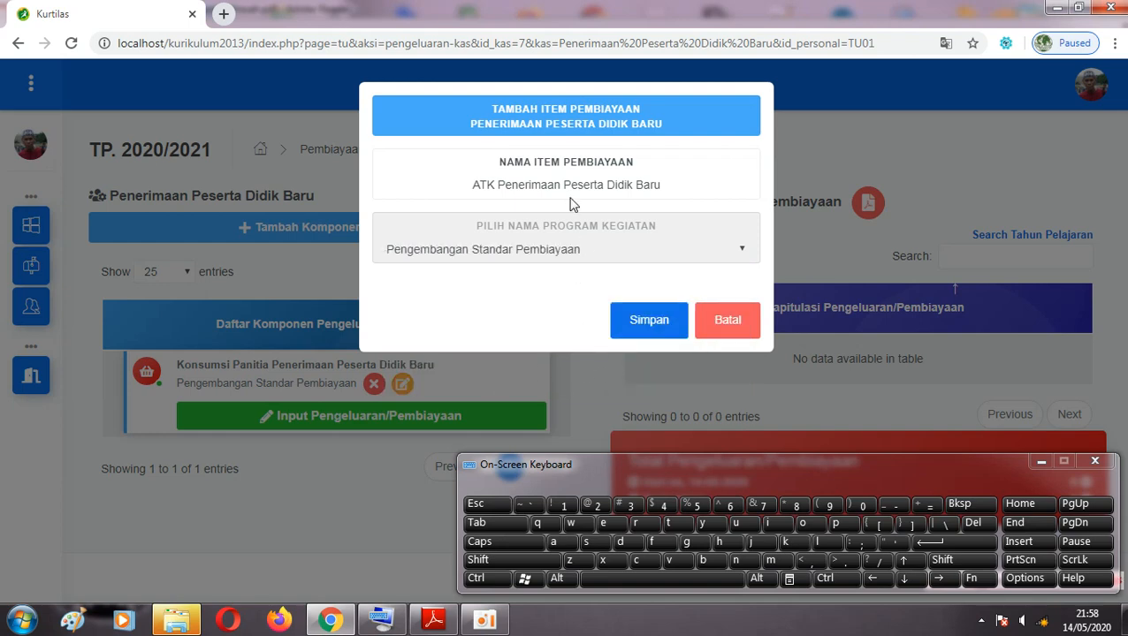
left_click(652, 321)
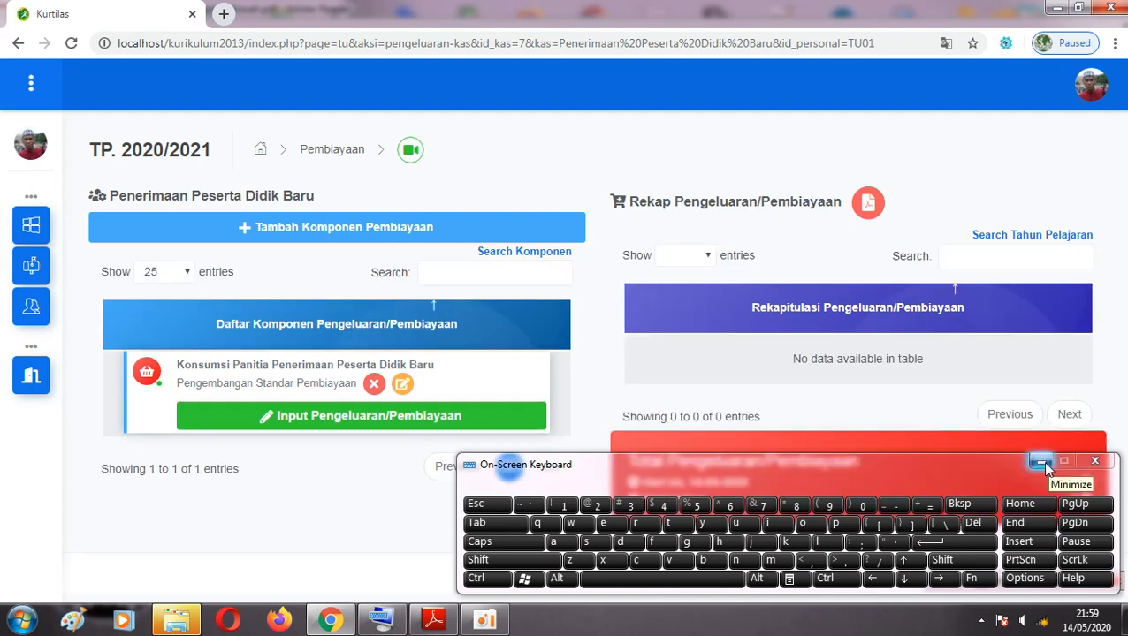
left_click(1041, 462)
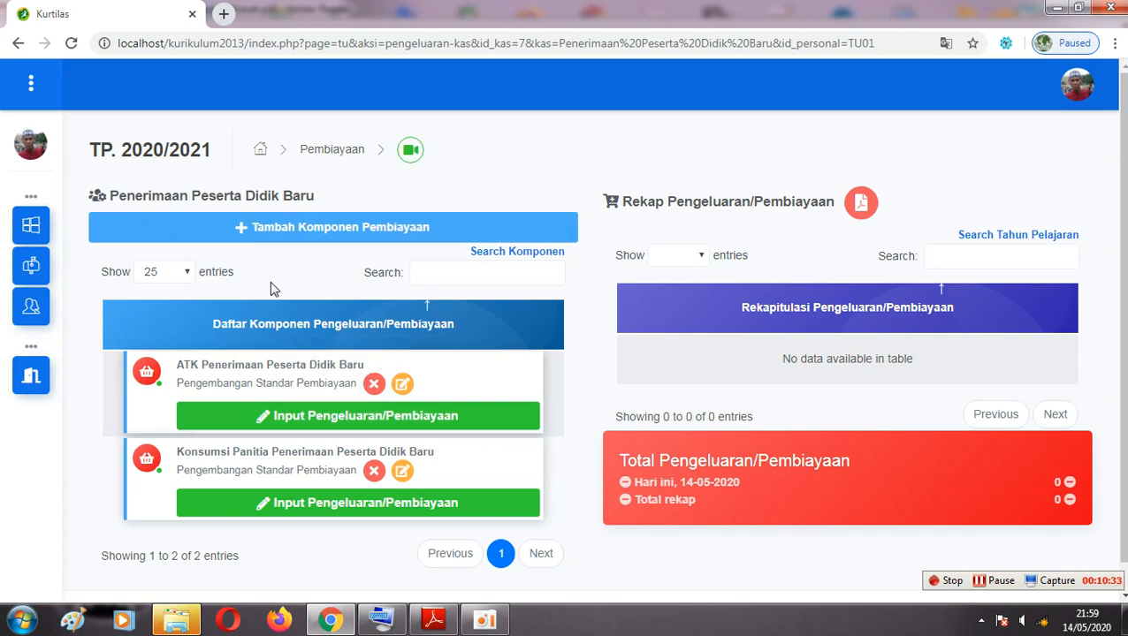
Review the expense components of Pengembangan Perpustakaan from the dashboard and return to the Siswa Baru (PPDB) components.
left_click(29, 234)
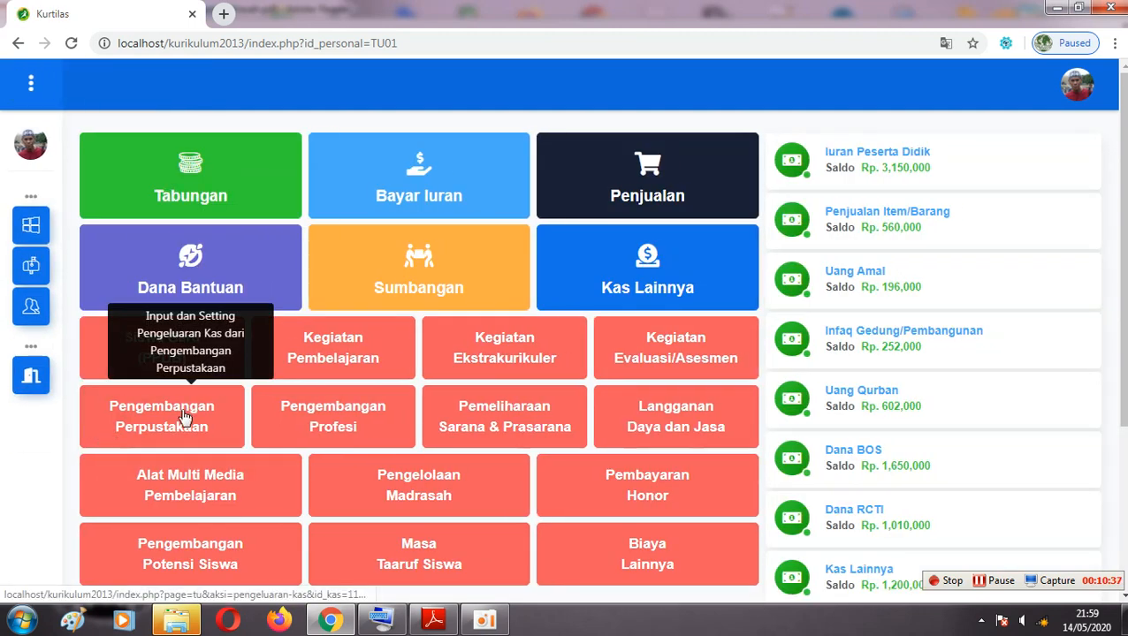
left_click(185, 419)
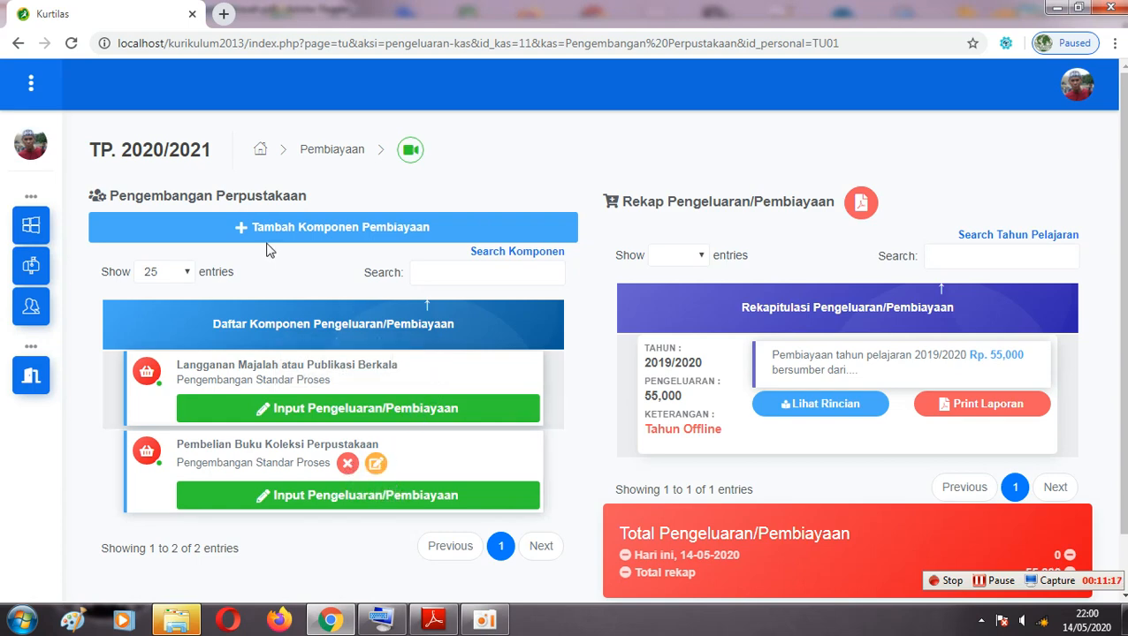
left_click(55, 237)
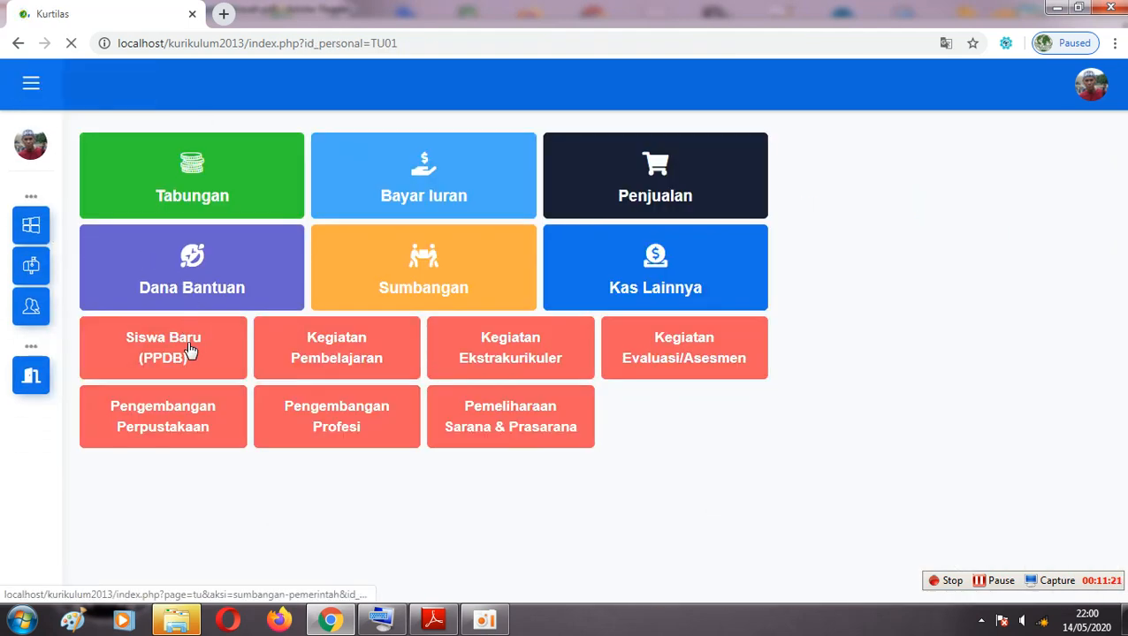
left_click(192, 365)
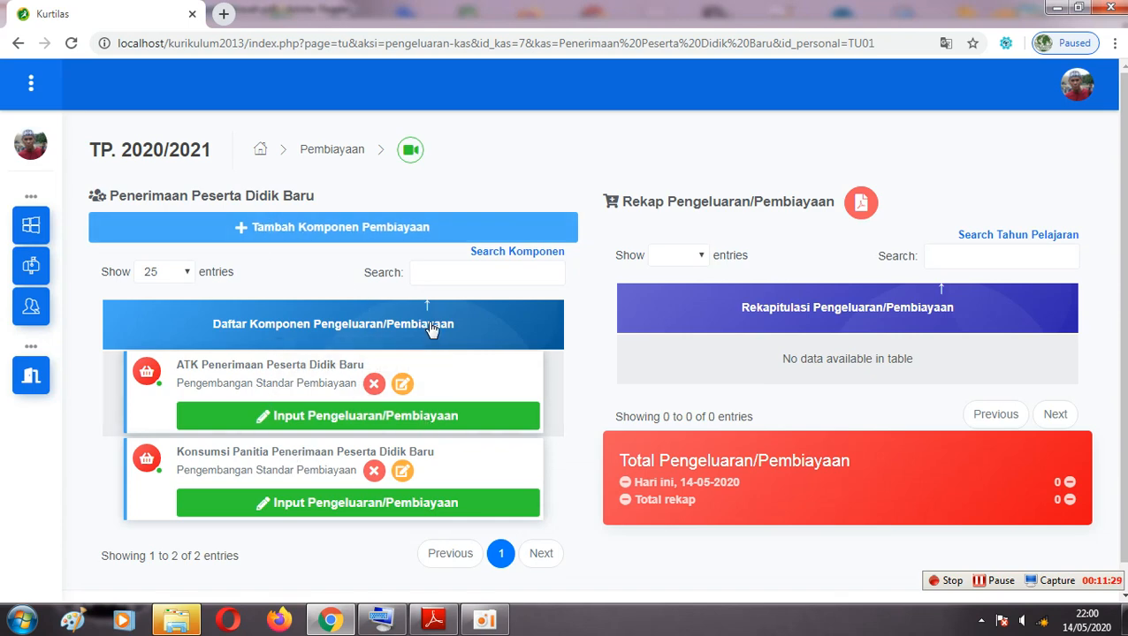
Search the PPDB components for "Konsumsi Panitia" and open that item's expense input form.
left_click(473, 274)
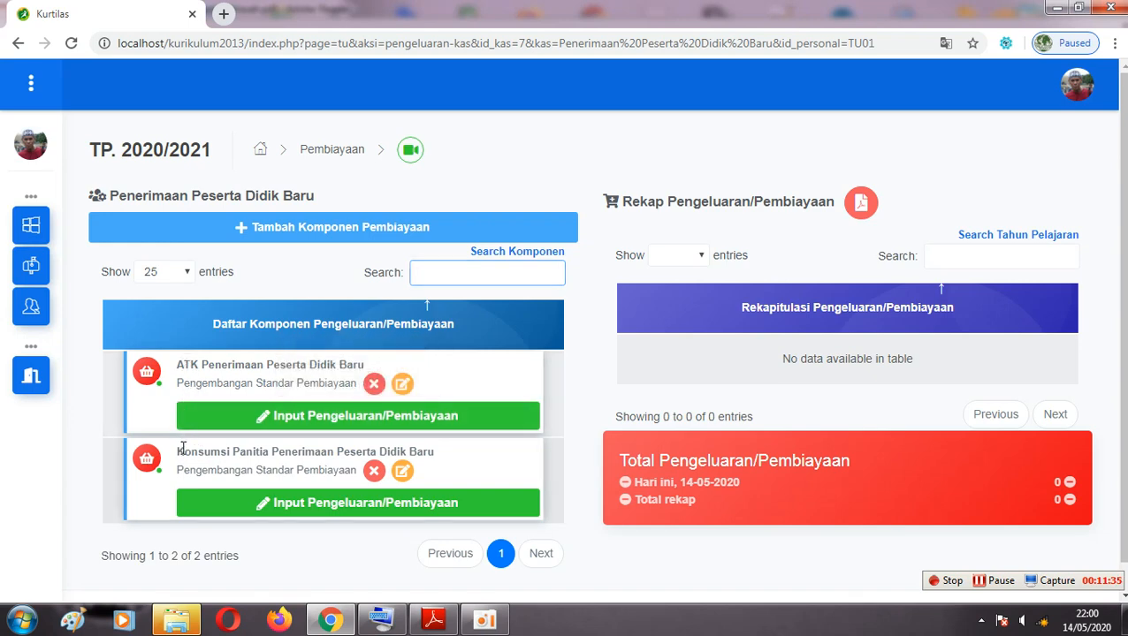
left_click_drag(177, 452, 257, 452)
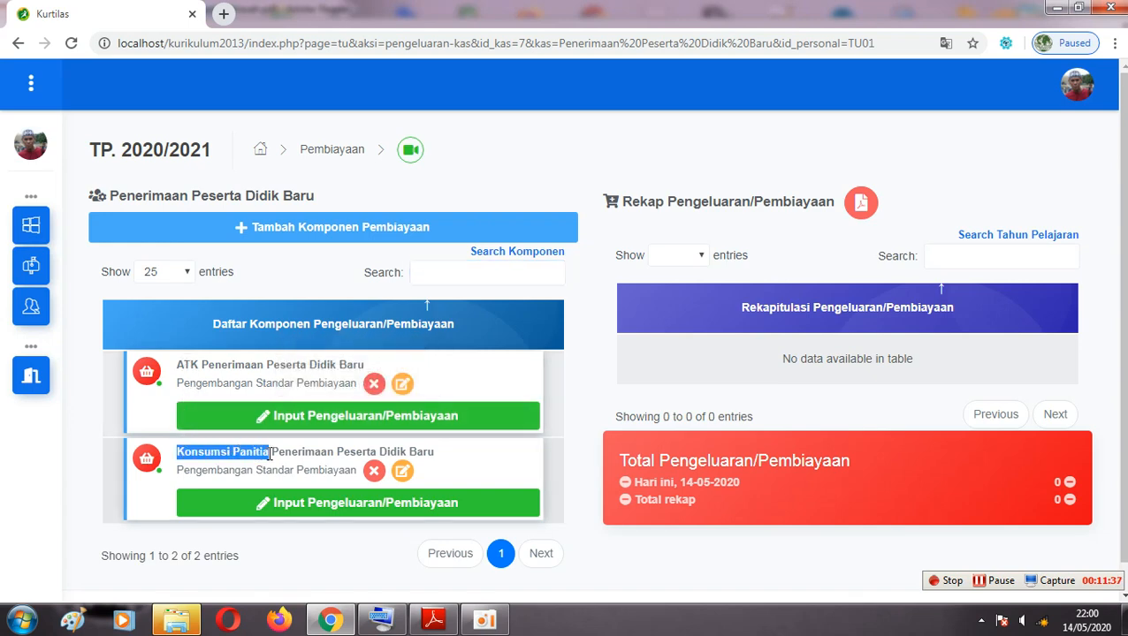
left_click(475, 272)
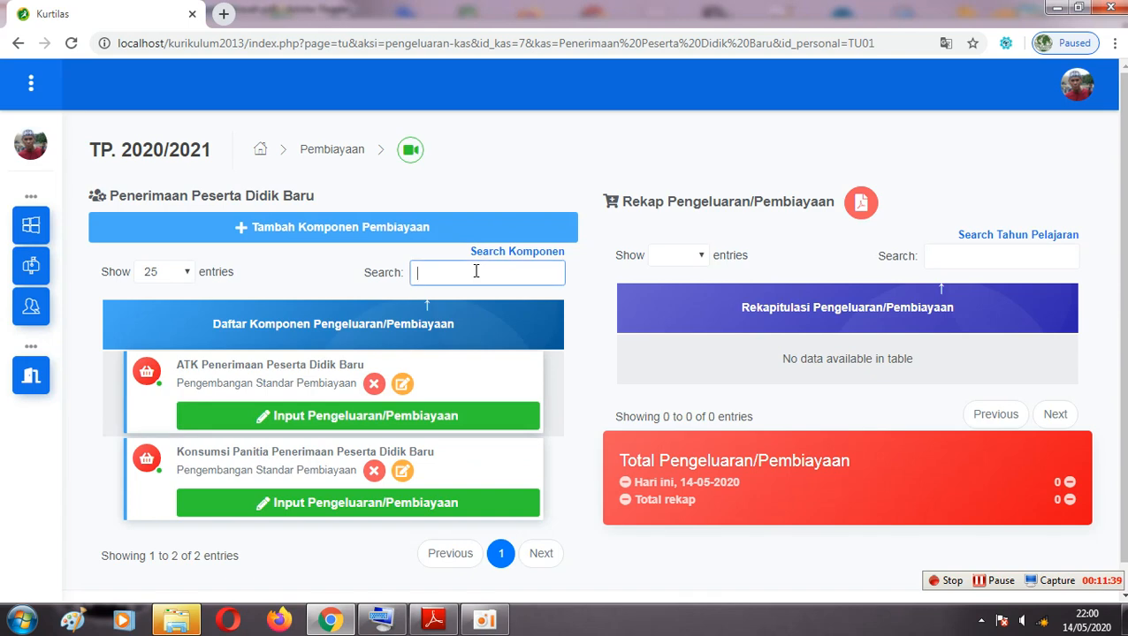
type("Konsumsi Panitia")
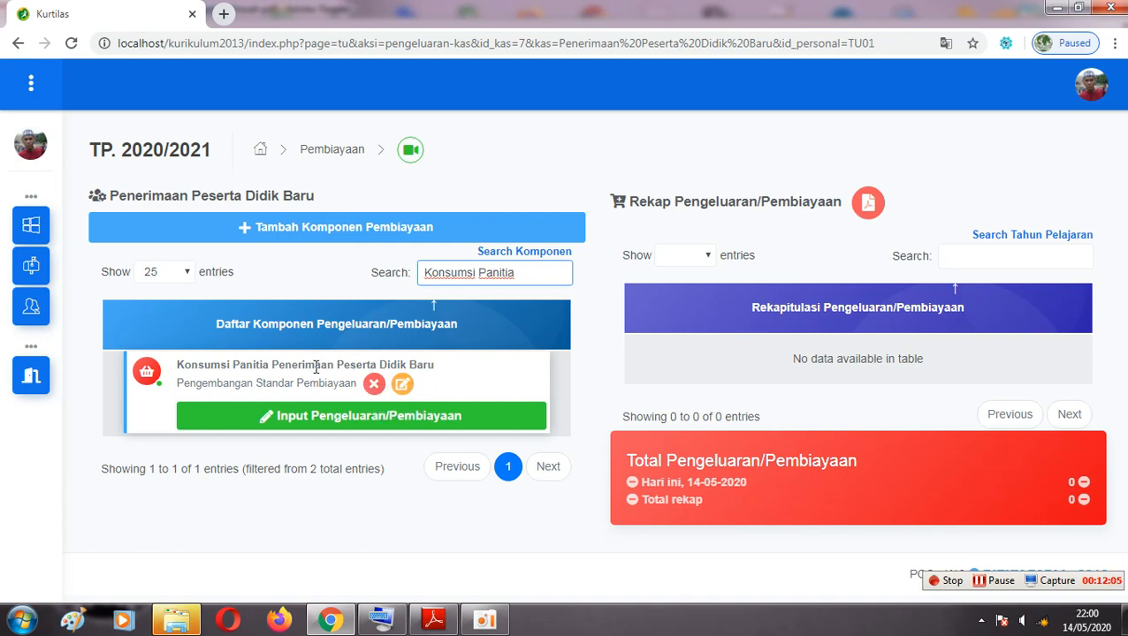
left_click(368, 425)
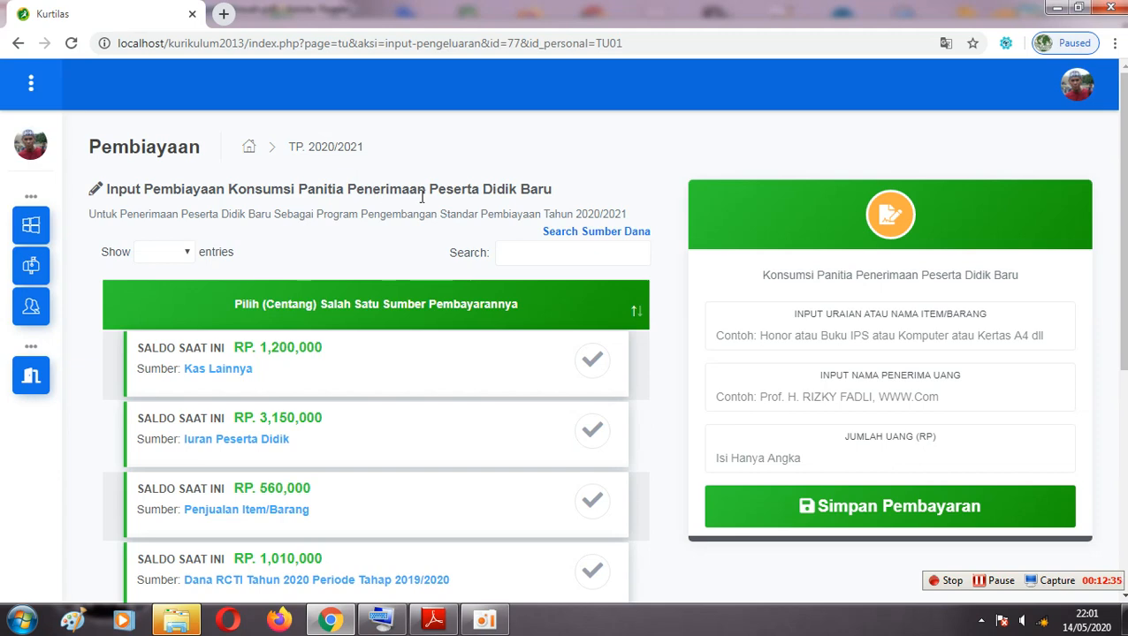
Examine the selectable payment sources with their balances and the payment entry fields for the committee consumption item.
scroll(754, 383, "down", 1)
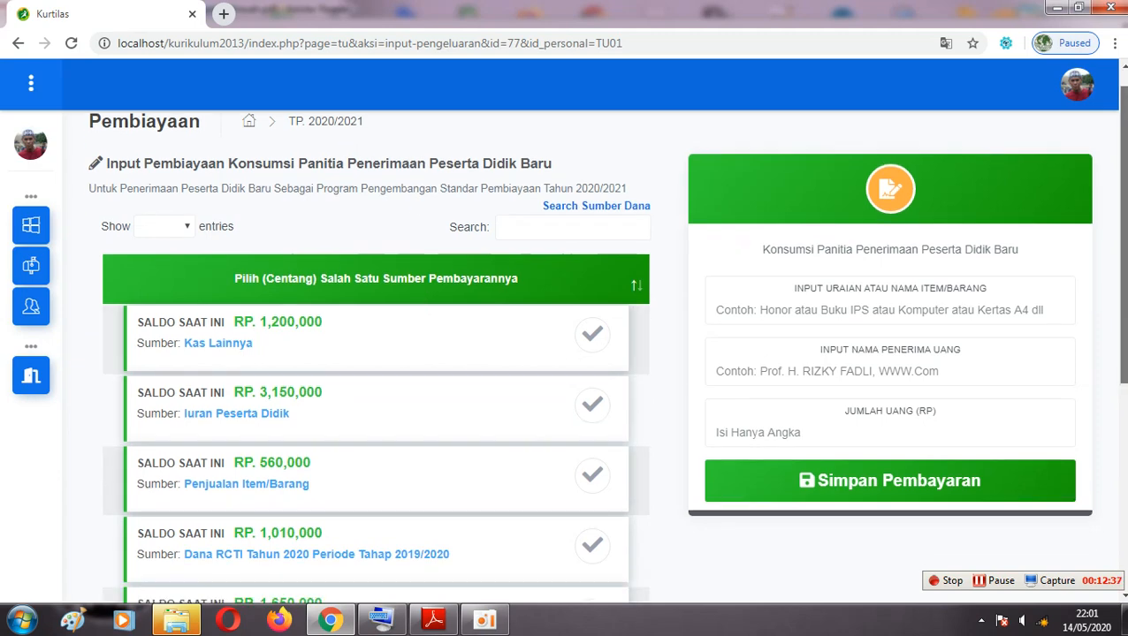
scroll(568, 216, "down", 2)
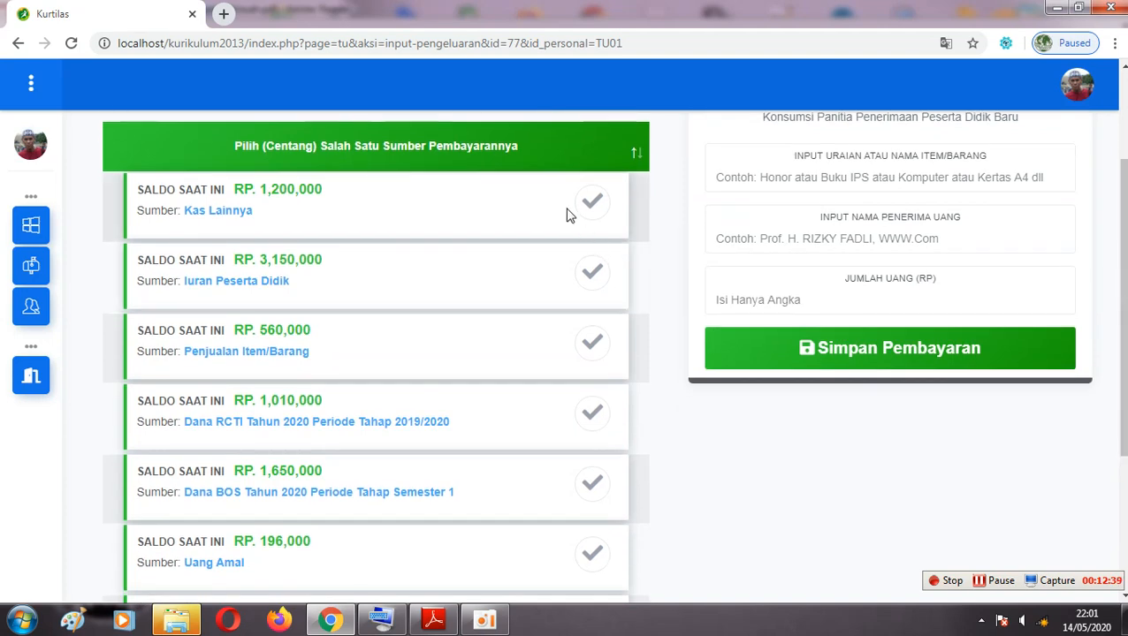
scroll(1122, 234, "up", 1)
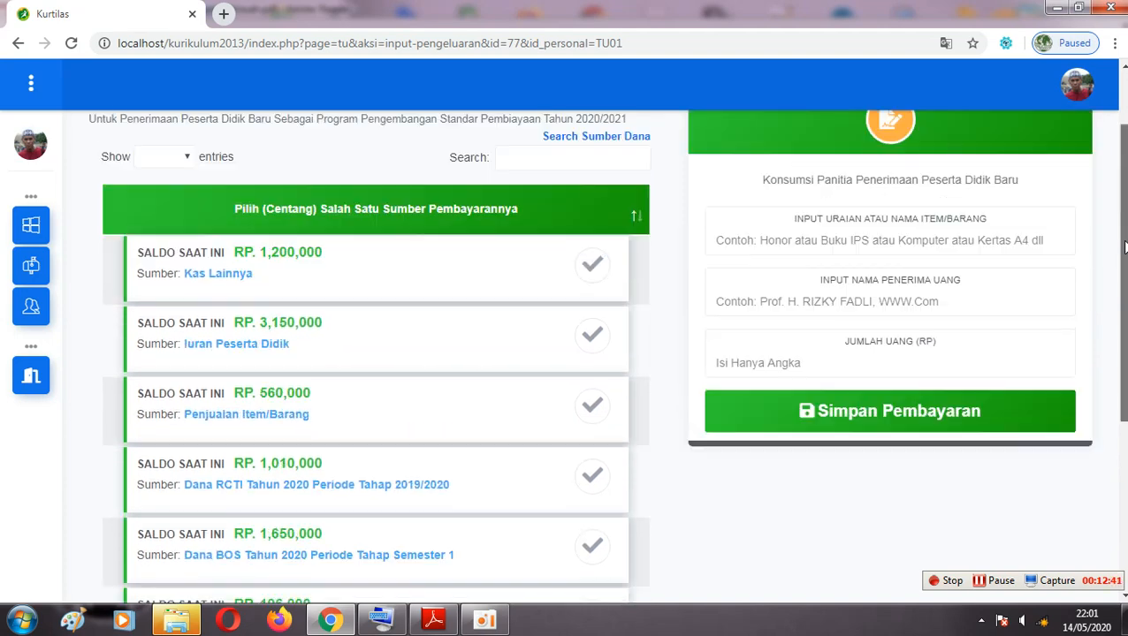
left_click_drag(1123, 234, 1123, 246)
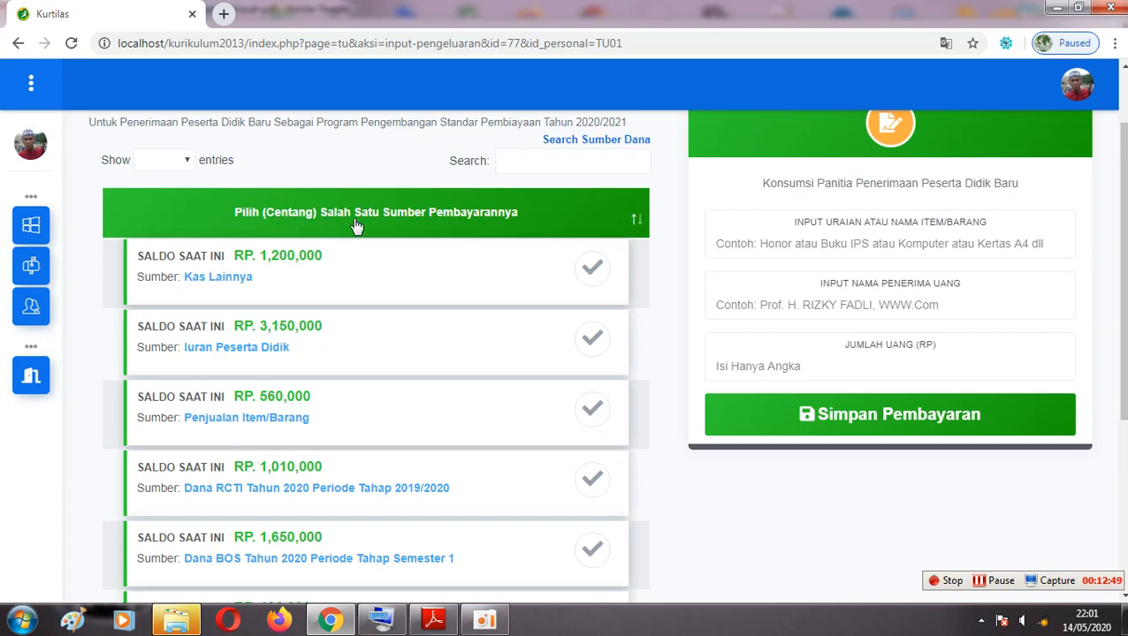
left_click_drag(1120, 264, 1121, 219)
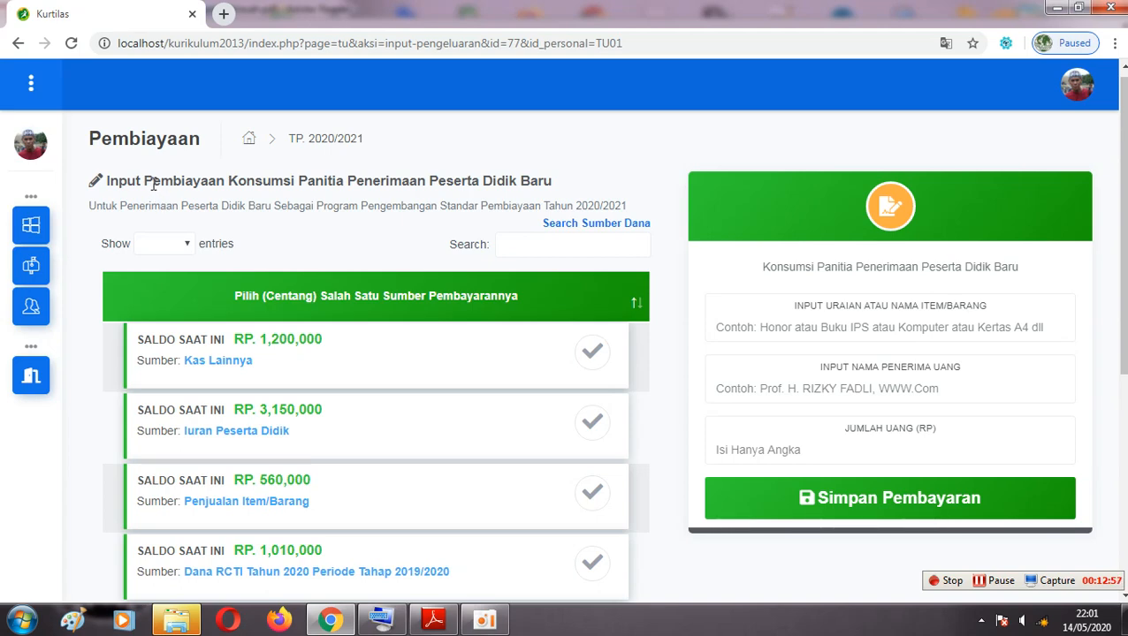
left_click_drag(1122, 305, 1122, 370)
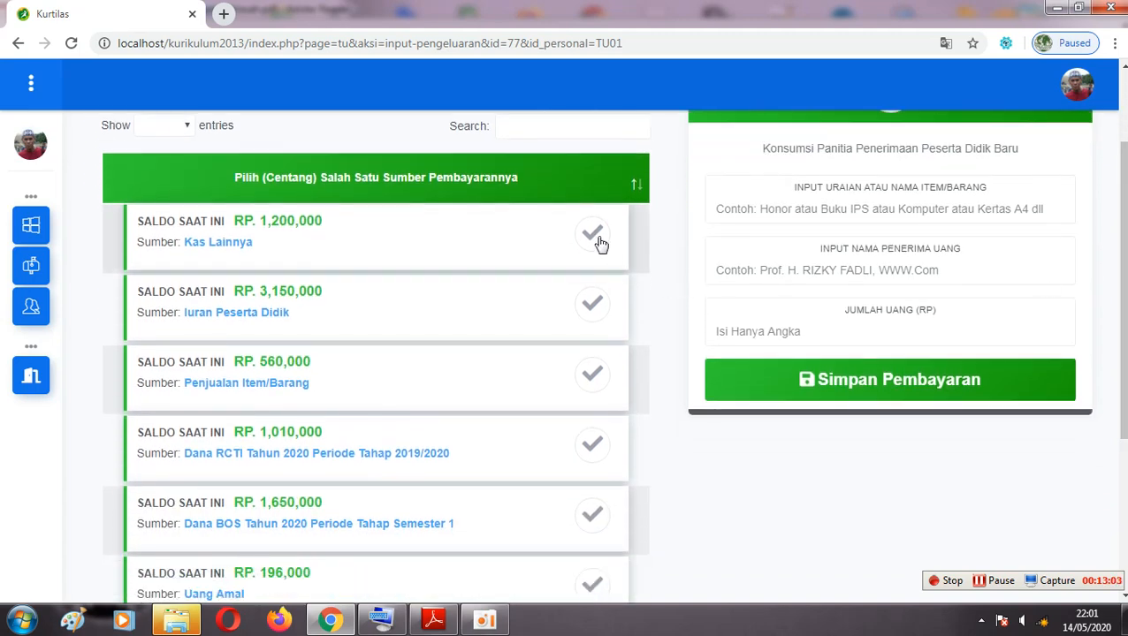
left_click_drag(1123, 373, 1123, 416)
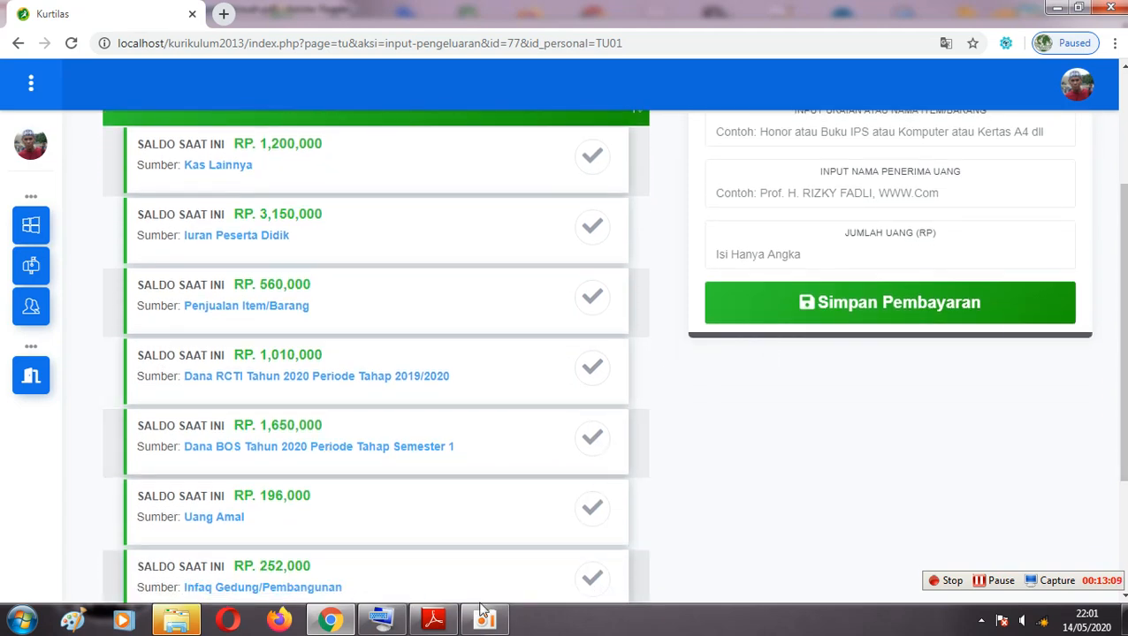
Check the PPDB financing rules in the Juknis PDF and choose Dana BOS Tahun 2020 Periode Tahap Semester 1 as payment source in the browser.
left_click(435, 622)
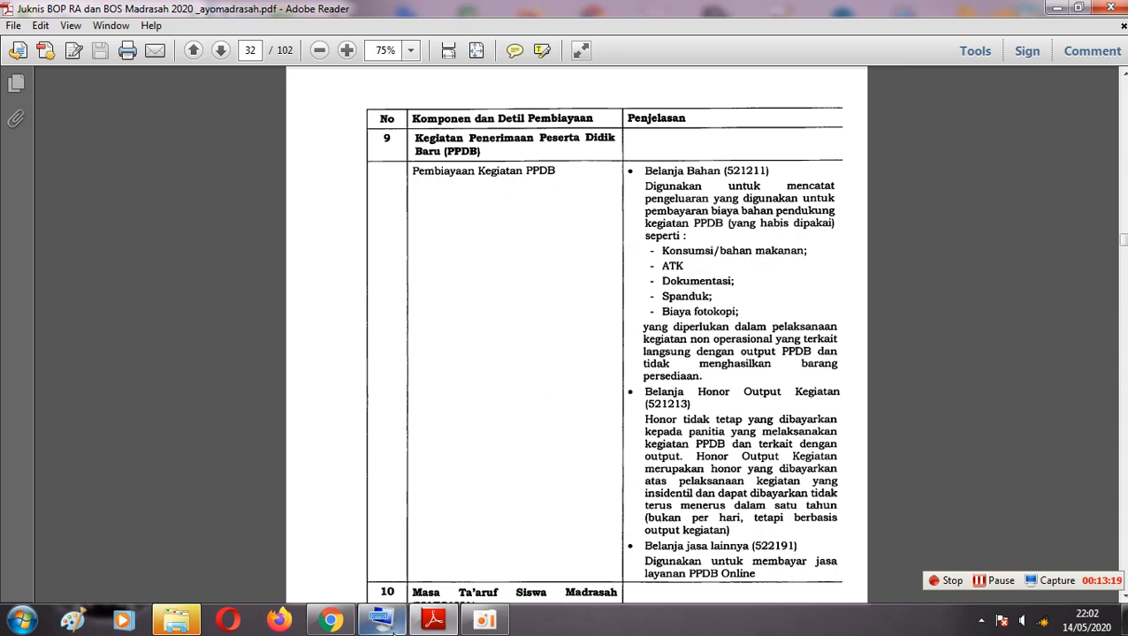
left_click(330, 621)
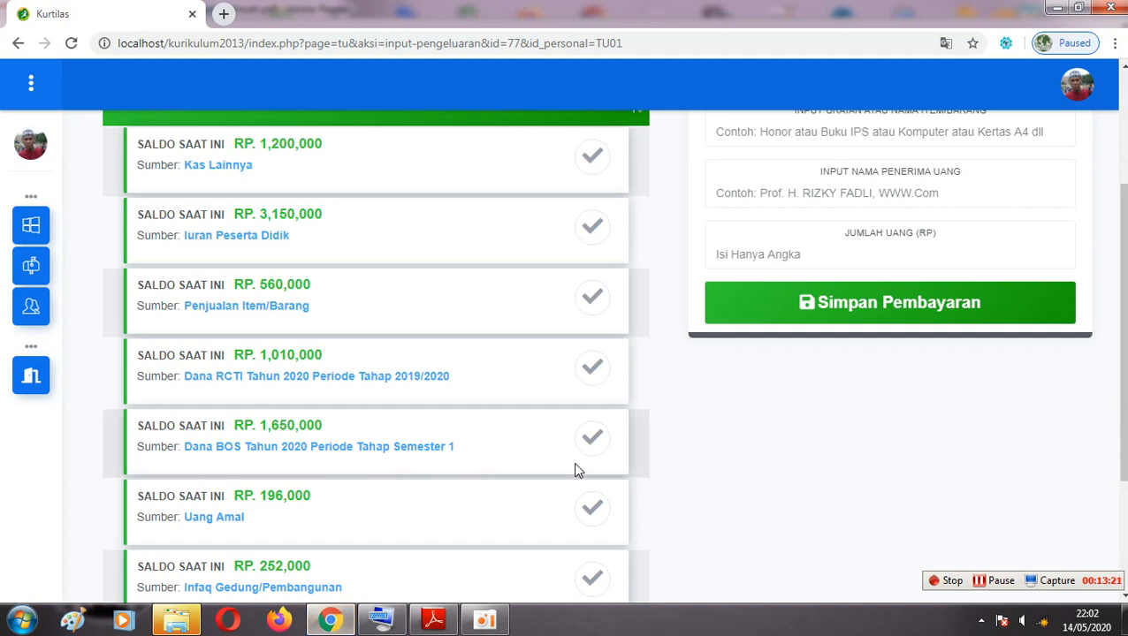
left_click(598, 440)
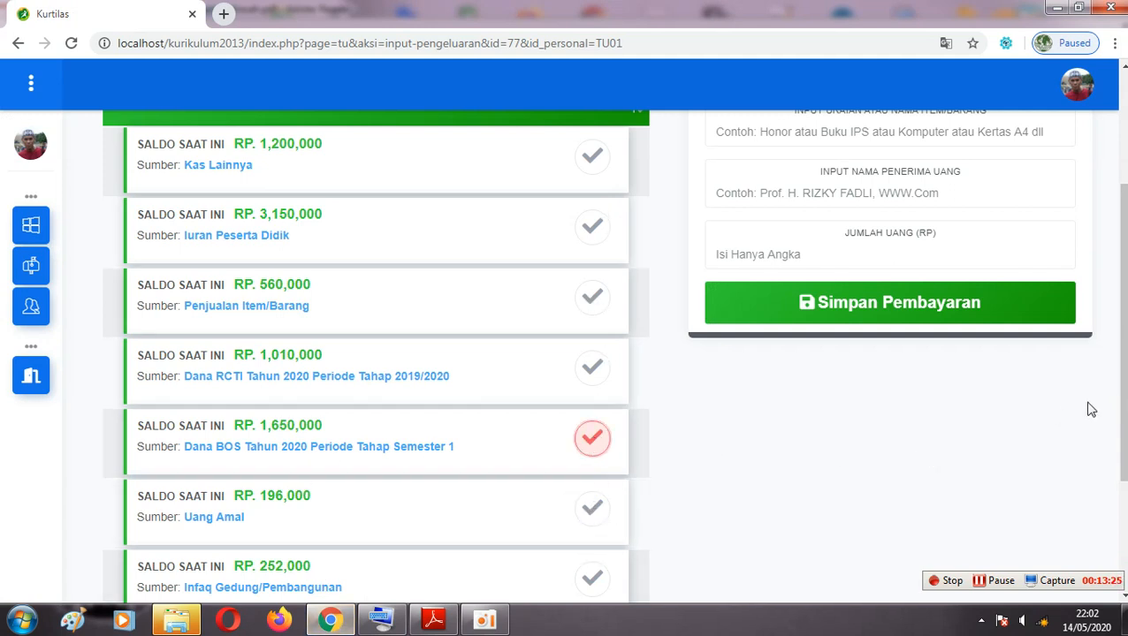
scroll(1060, 398, "up", 1)
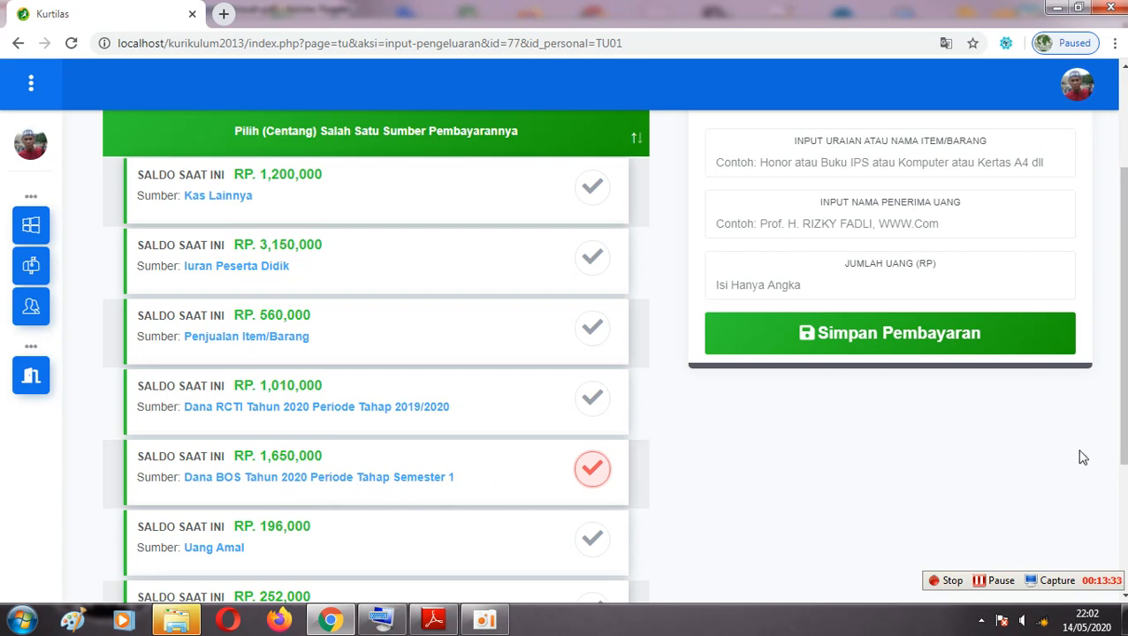
scroll(1120, 367, "up", 2)
scroll(1121, 366, "up", 1)
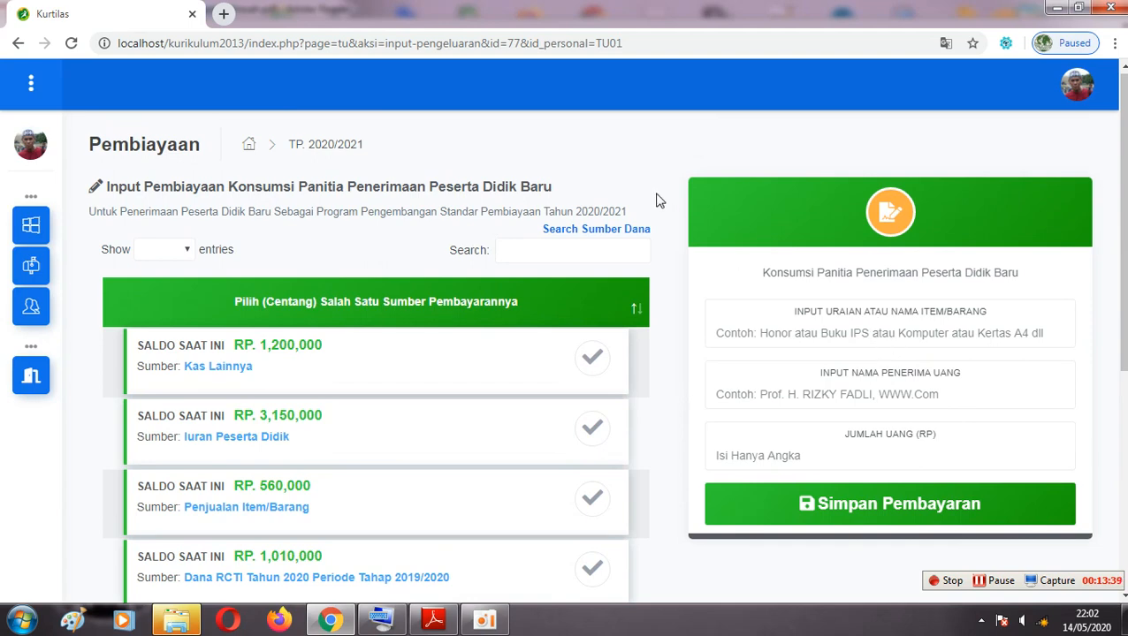
Open a blank browser tab, return to the Konsumsi Panitia expense form and bring up the on-screen keyboard.
left_click(224, 14)
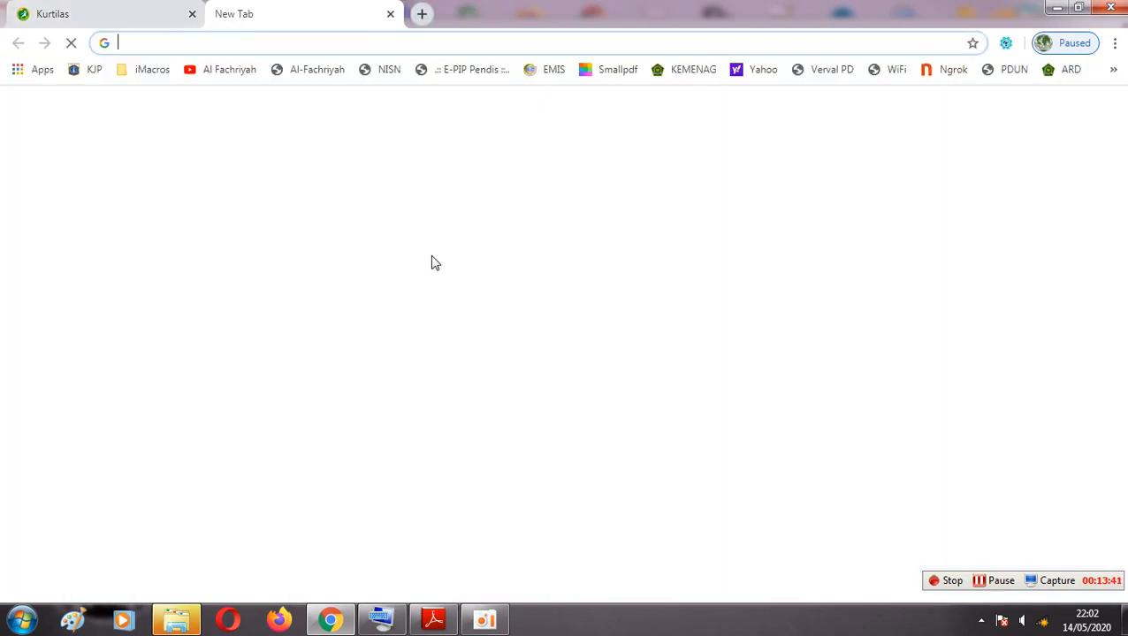
left_click(127, 21)
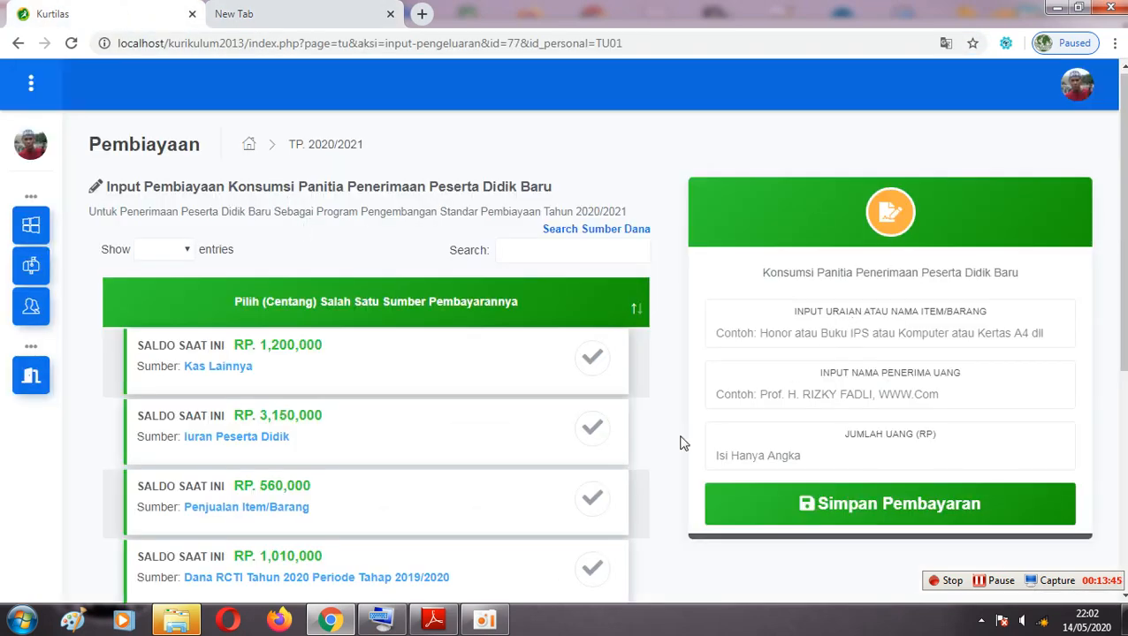
left_click(381, 619)
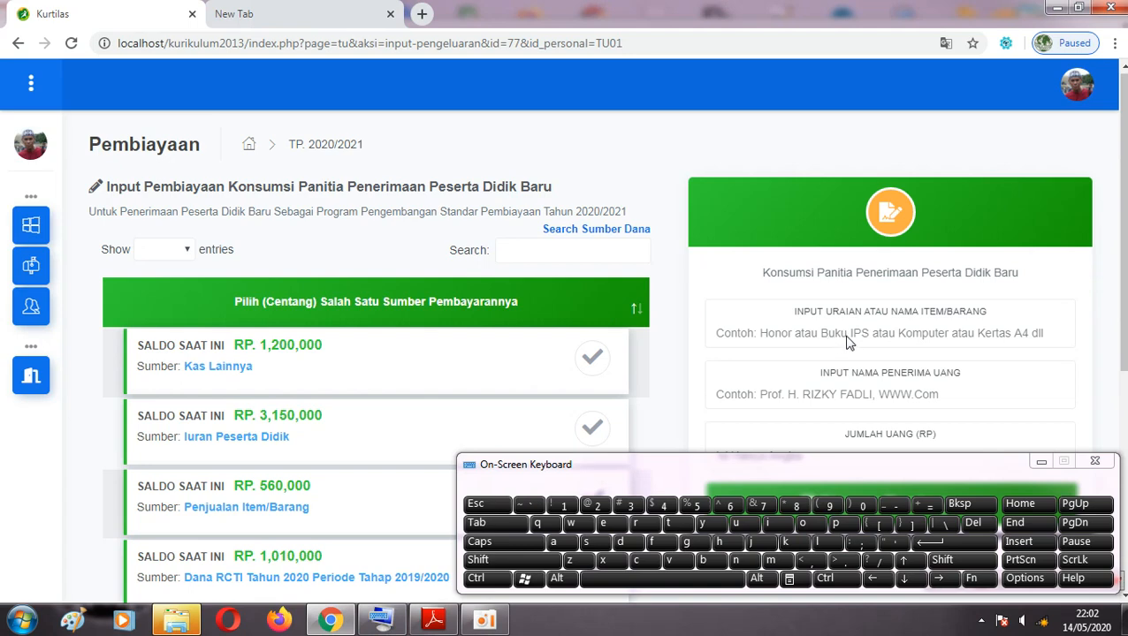
left_click(354, 13)
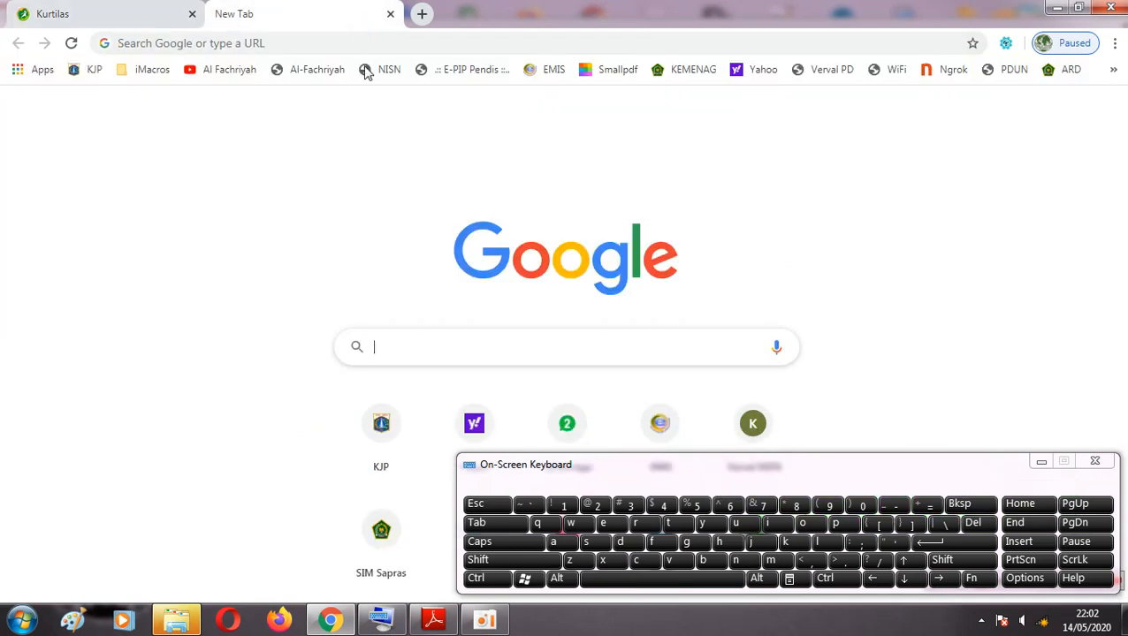
left_click(143, 15)
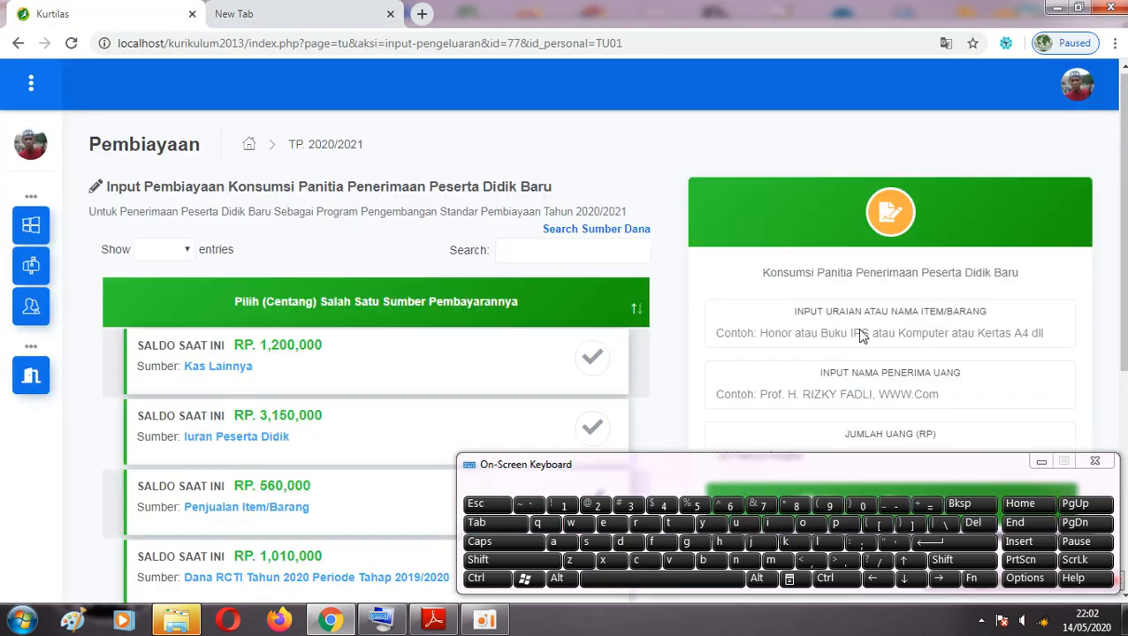
Enter "Nasi Padang 20 Bungkus" as the item description of the committee consumption expense.
left_click(1003, 330)
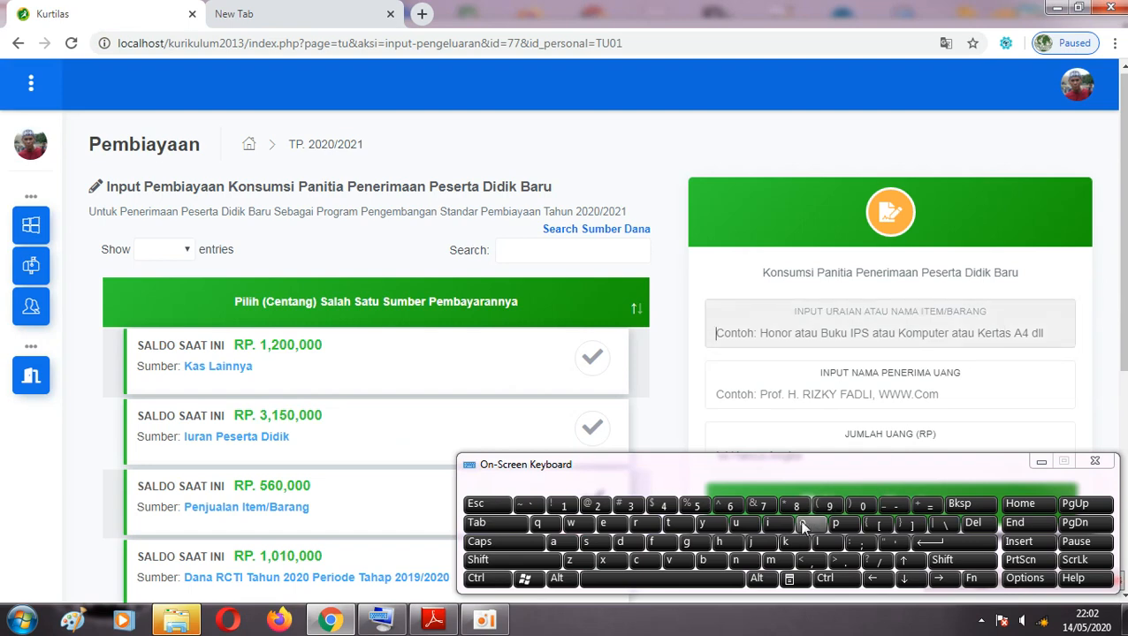
left_click(747, 560, "shift")
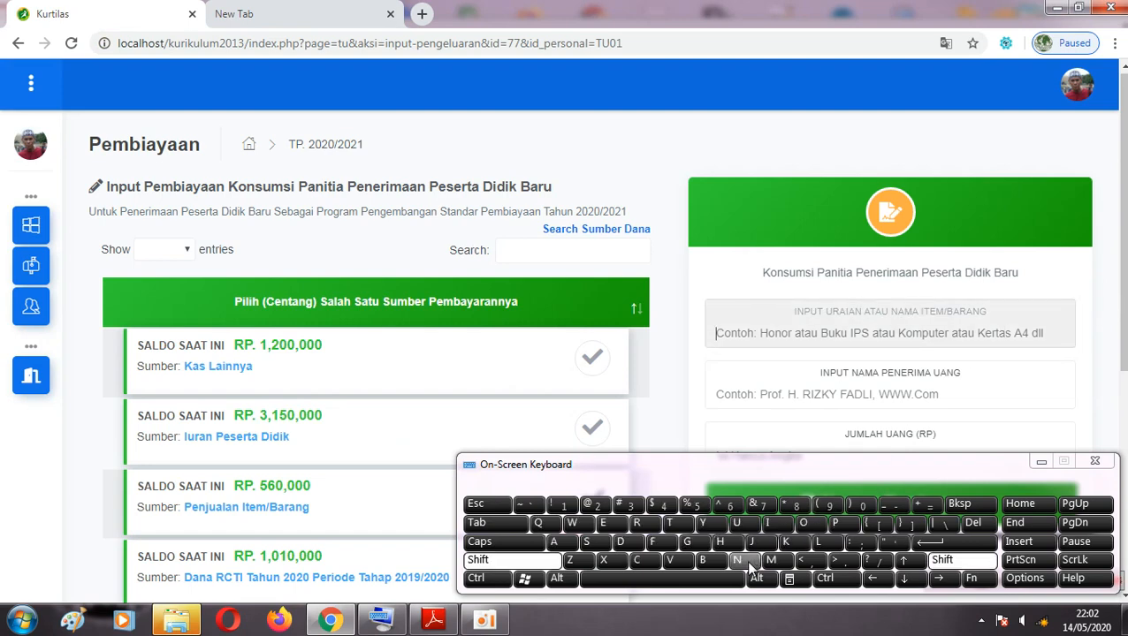
left_click(553, 541)
left_click(586, 542)
left_click(783, 528)
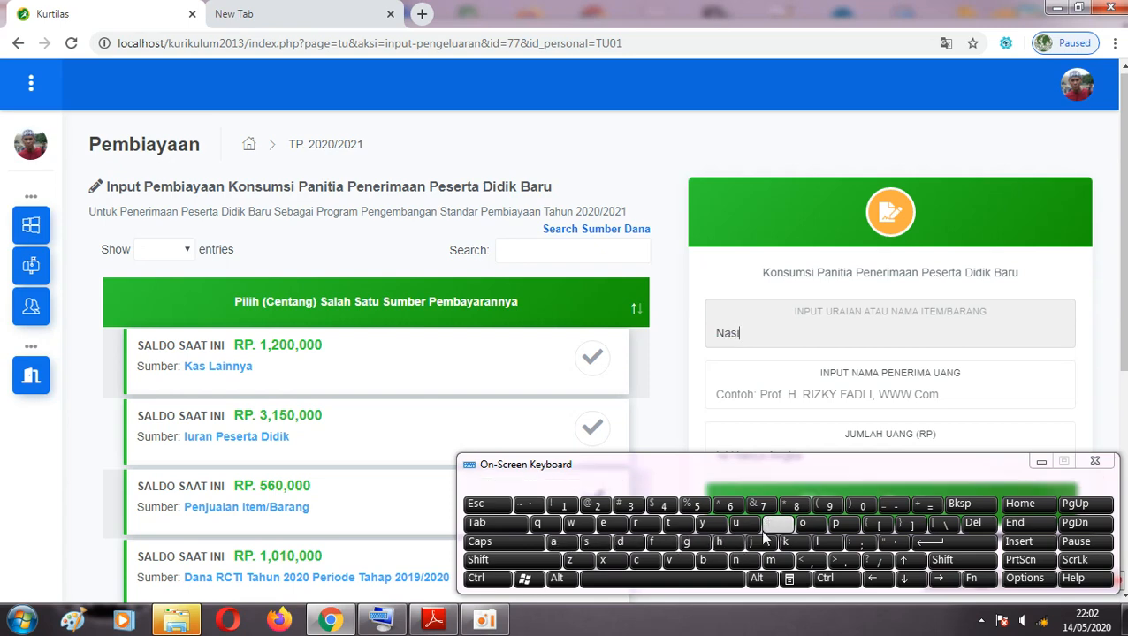
left_click(698, 580)
left_click(844, 528)
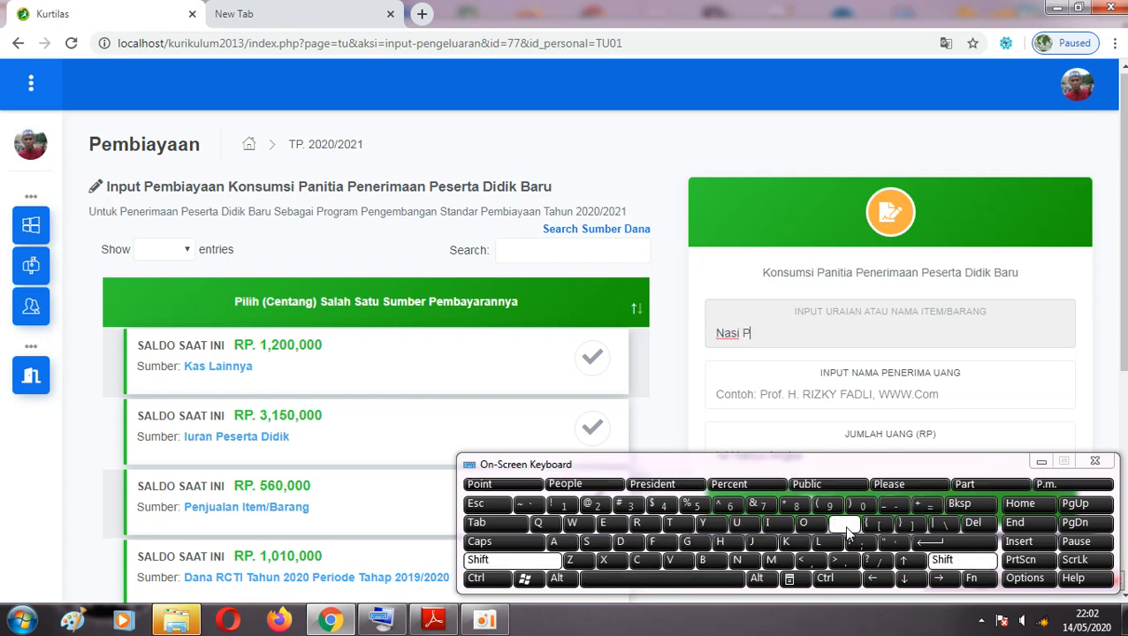
left_click(556, 542)
left_click(623, 542)
left_click(555, 542)
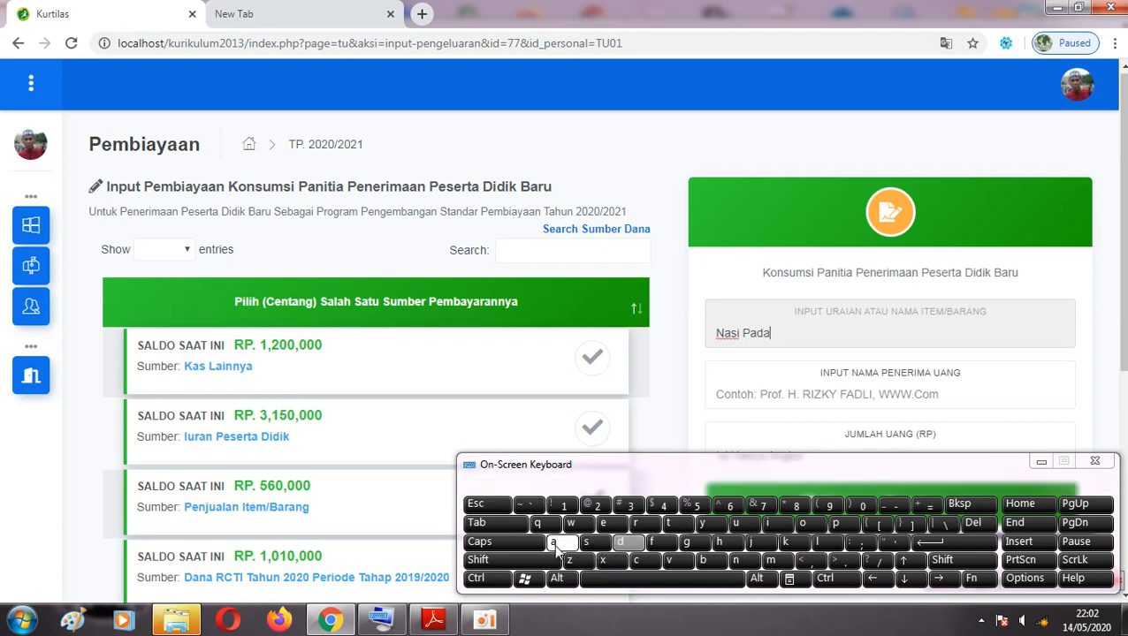
left_click(737, 560)
left_click(688, 542)
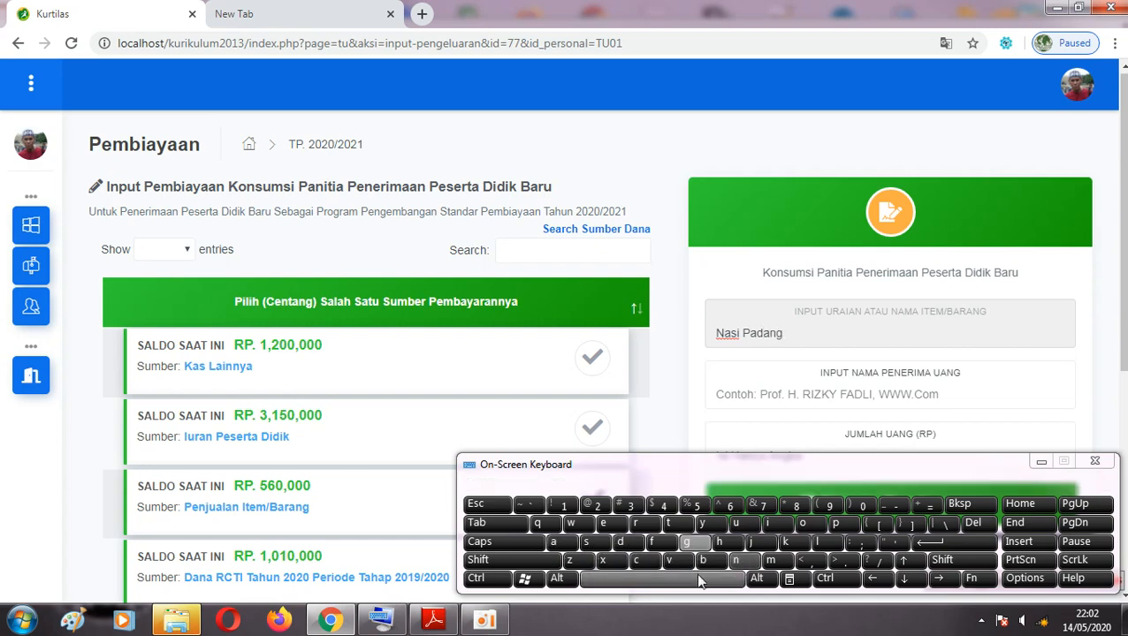
left_click(698, 582)
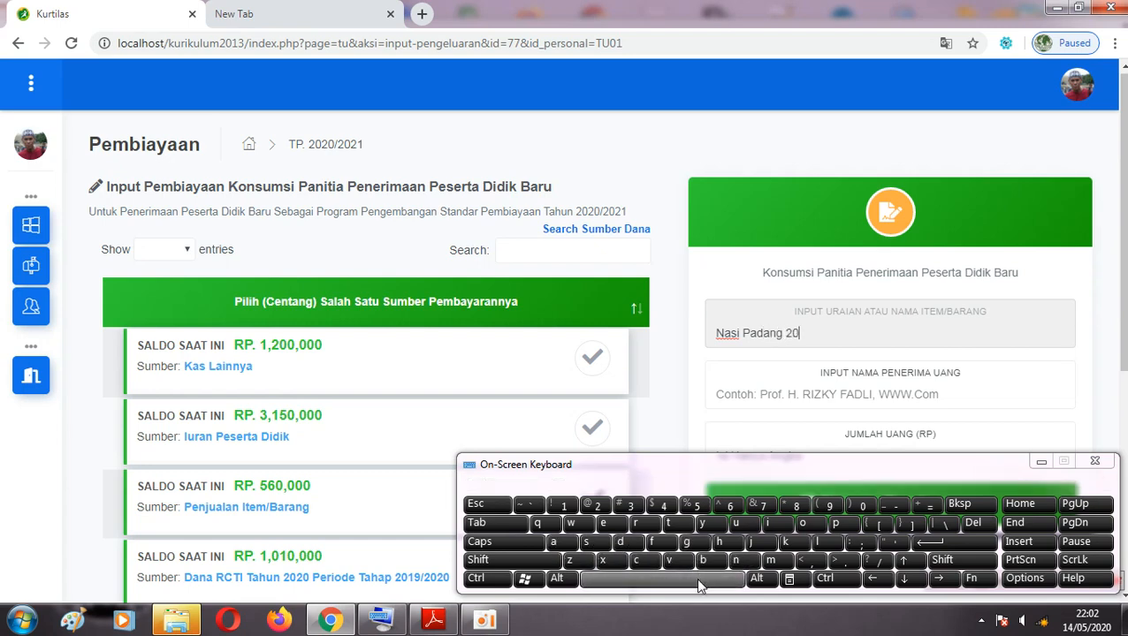
type("20")
left_click(698, 583)
key("shift")
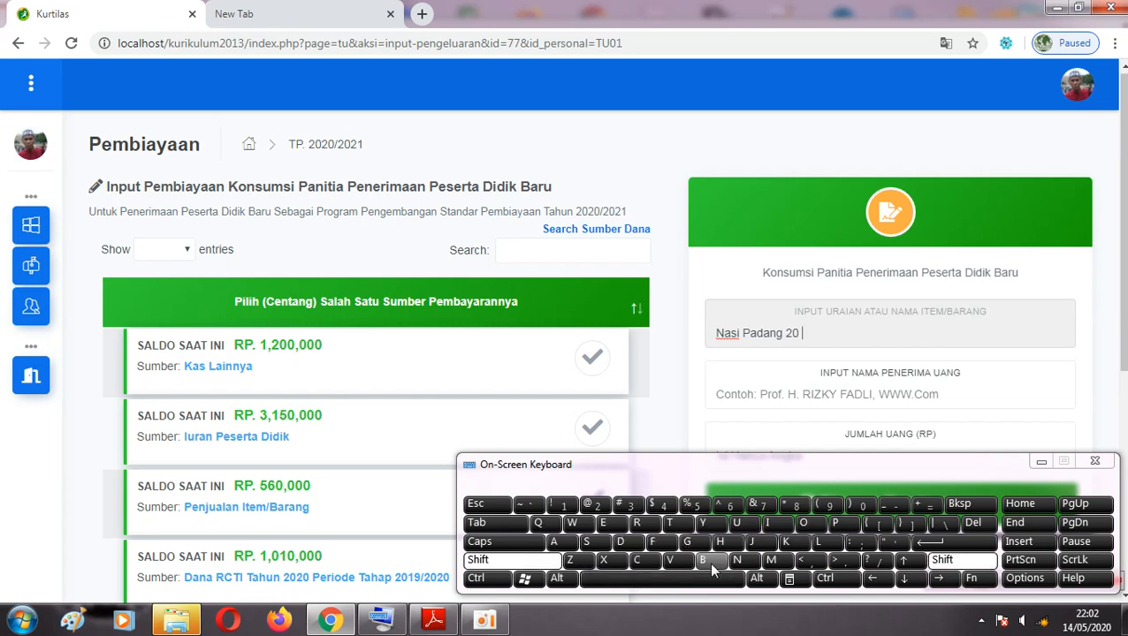
left_click(711, 565)
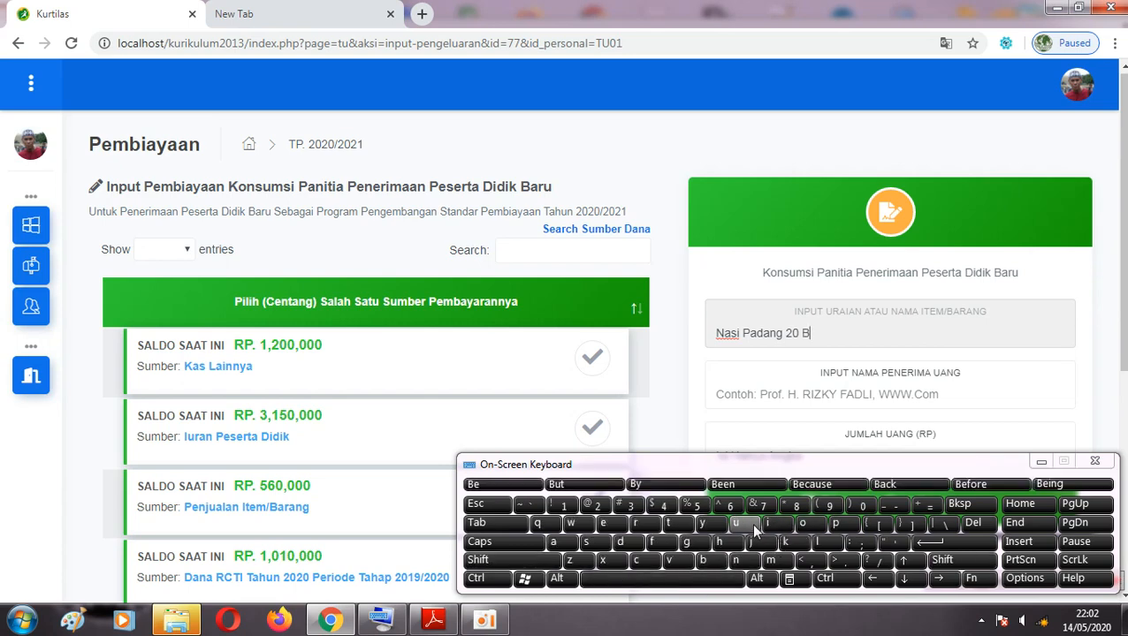
left_click(740, 525)
left_click(735, 560)
left_click(686, 542)
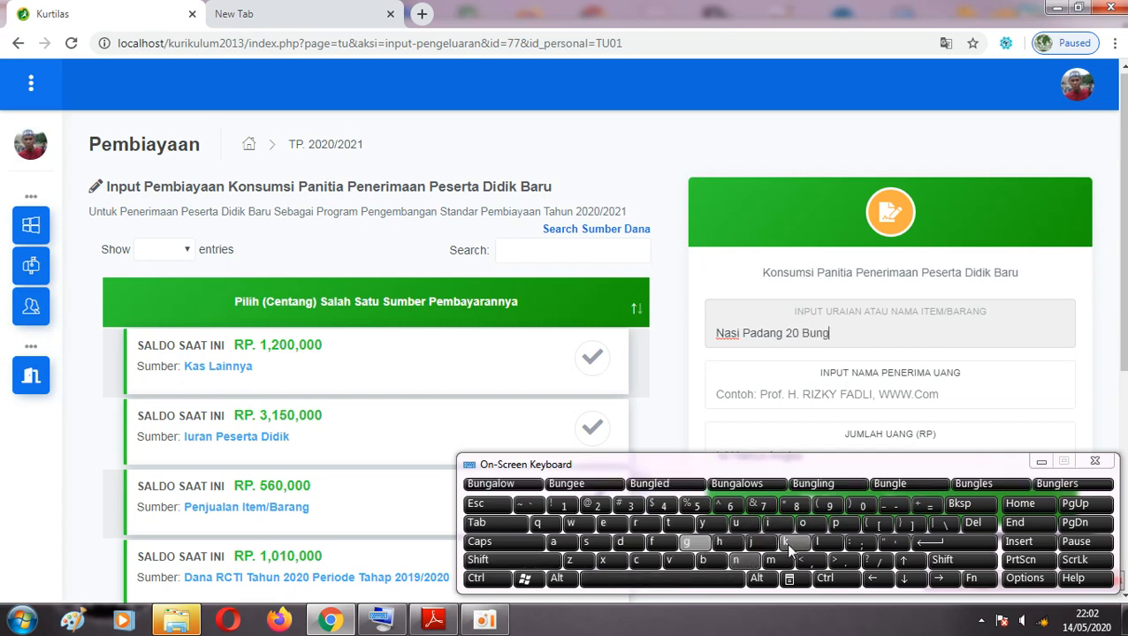
left_click(785, 542)
left_click(742, 524)
left_click(585, 542)
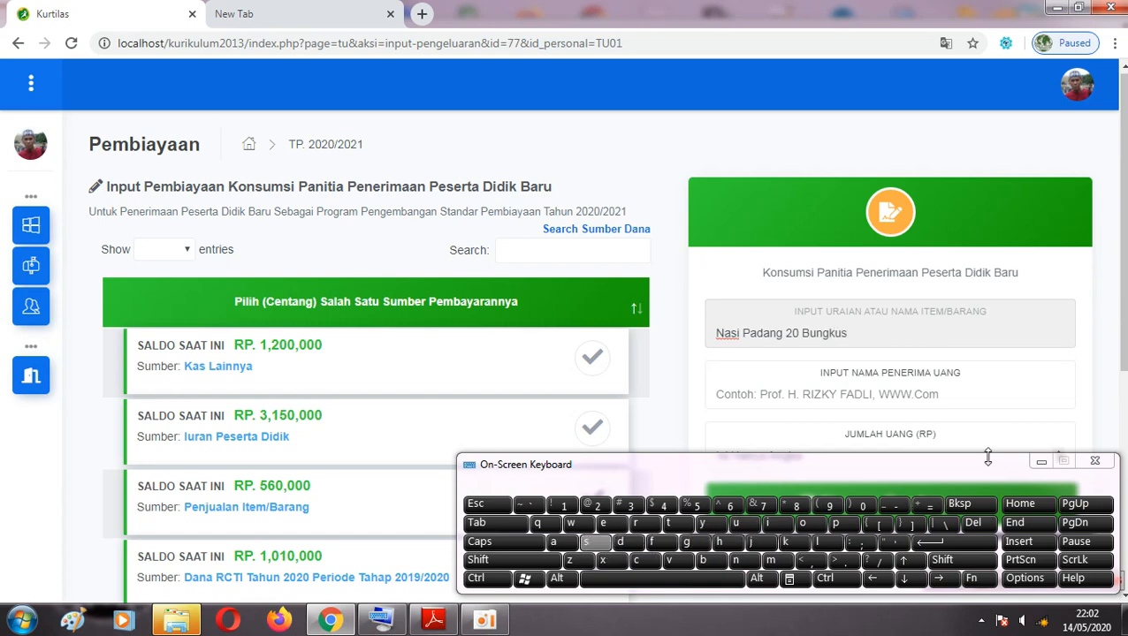
Fill in the name of the money recipient for the committee consumption payment.
scroll(1120, 327, "down", 1)
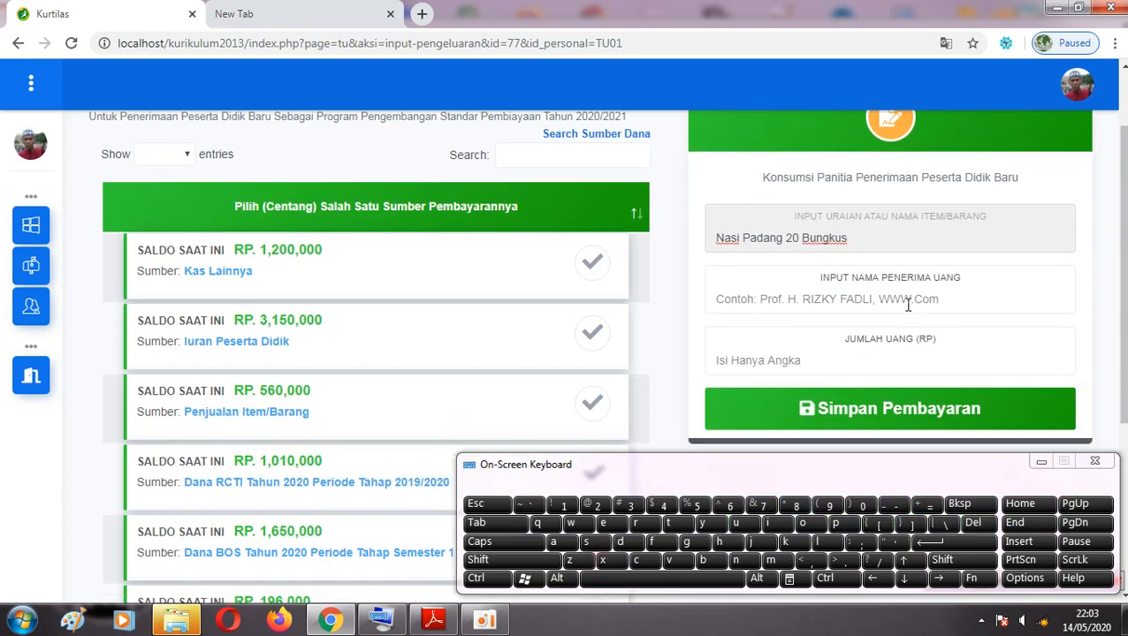
left_click(906, 303)
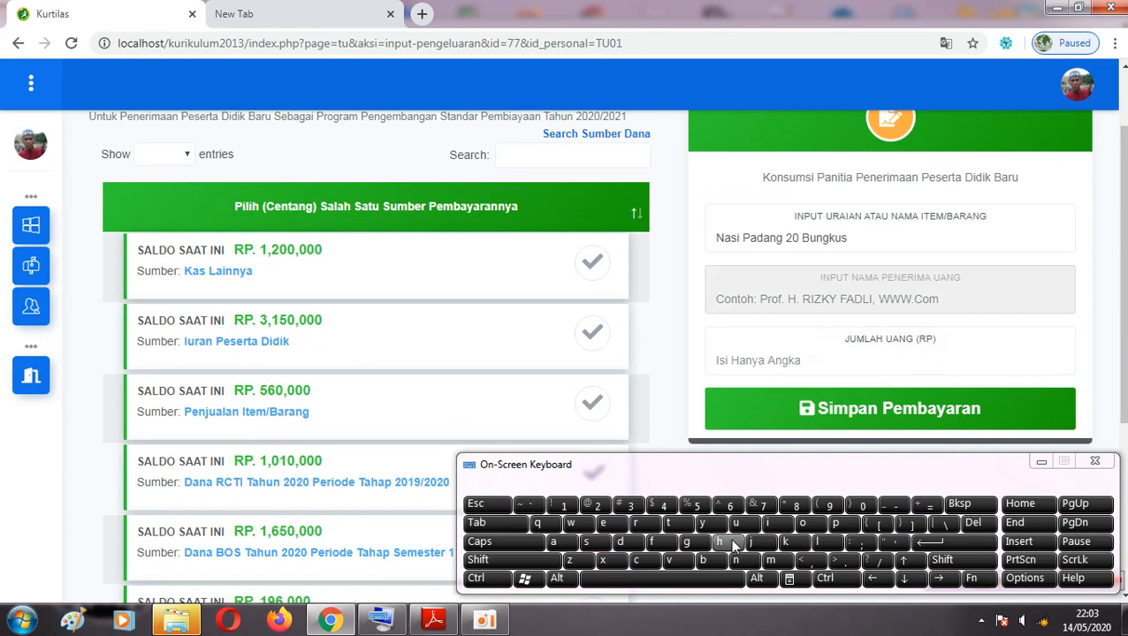
key("shift")
left_click(718, 562)
left_click(557, 542)
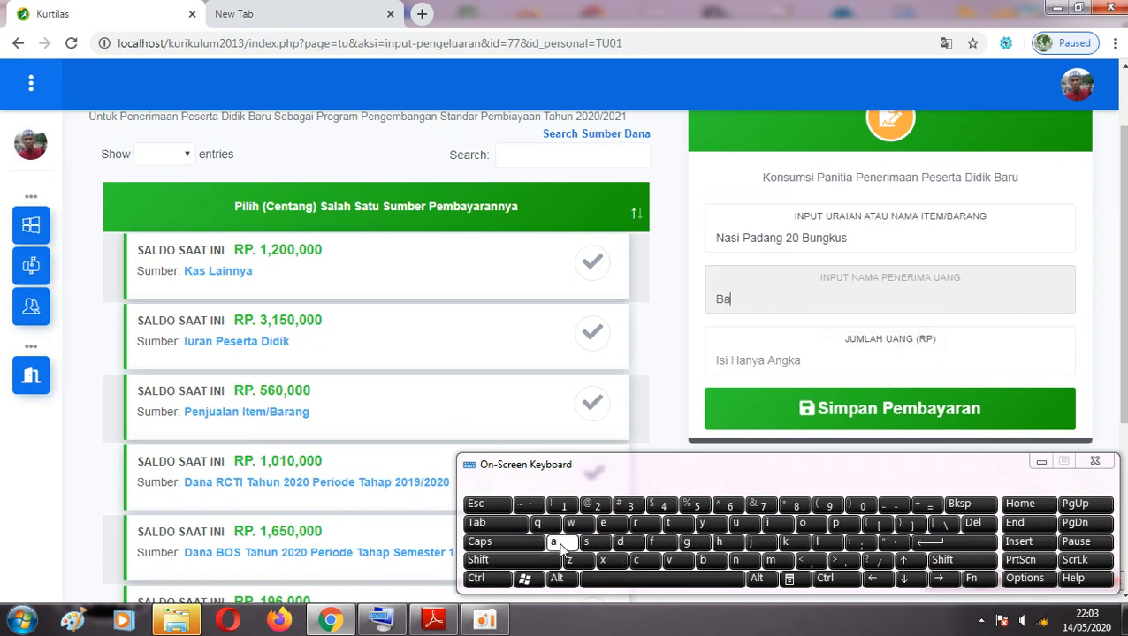
left_click(836, 523)
left_click(557, 541)
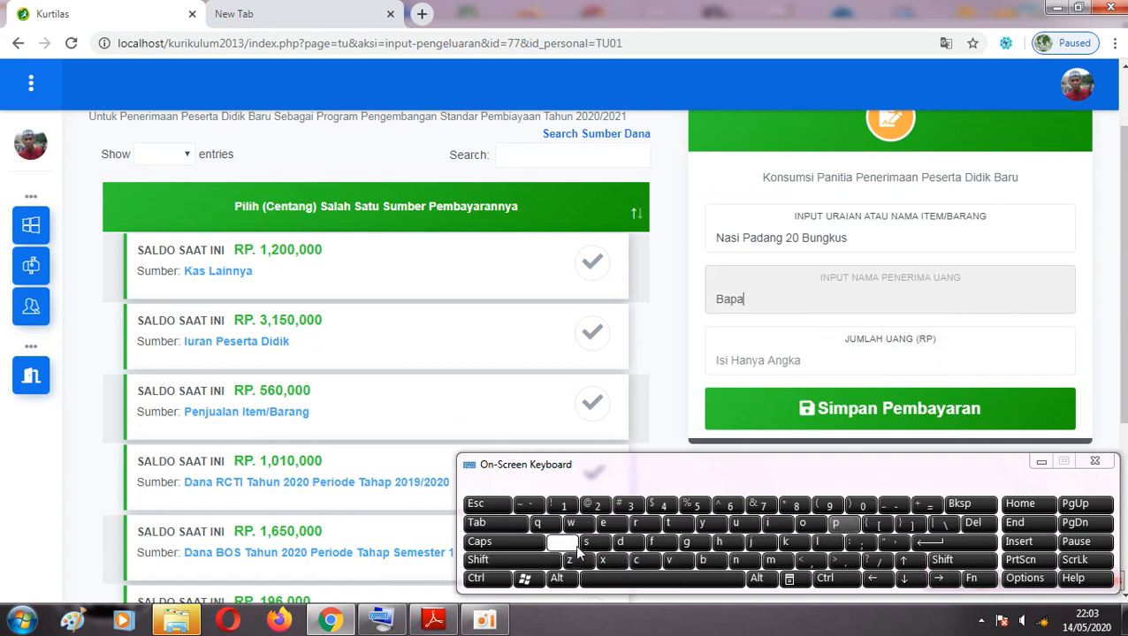
left_click(785, 542)
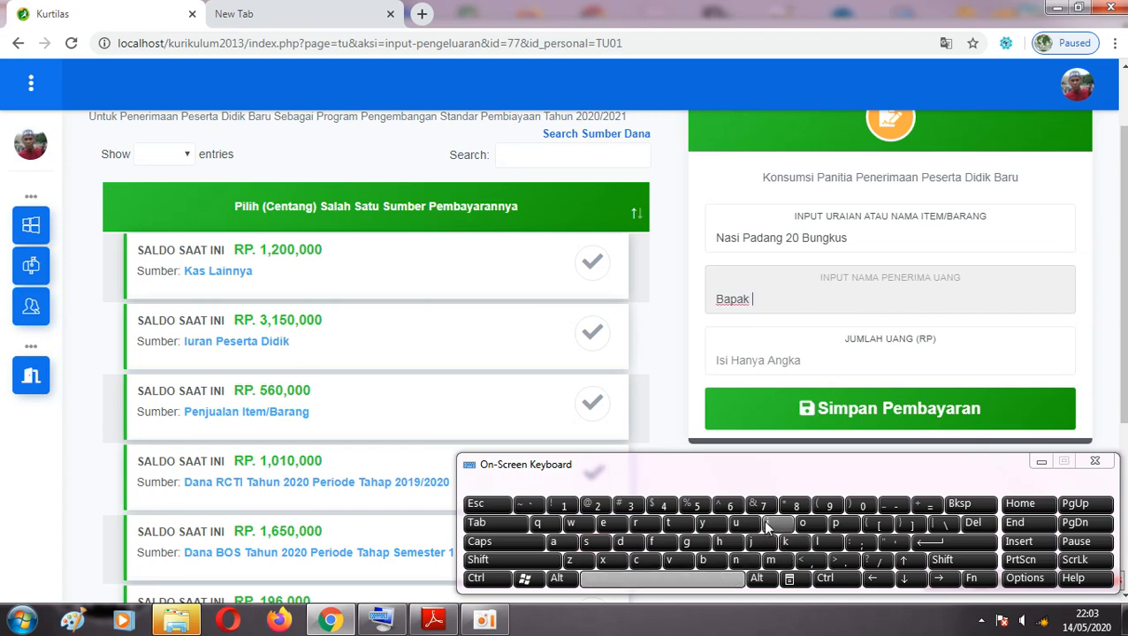
key("shift")
left_click(754, 528)
left_click(622, 542)
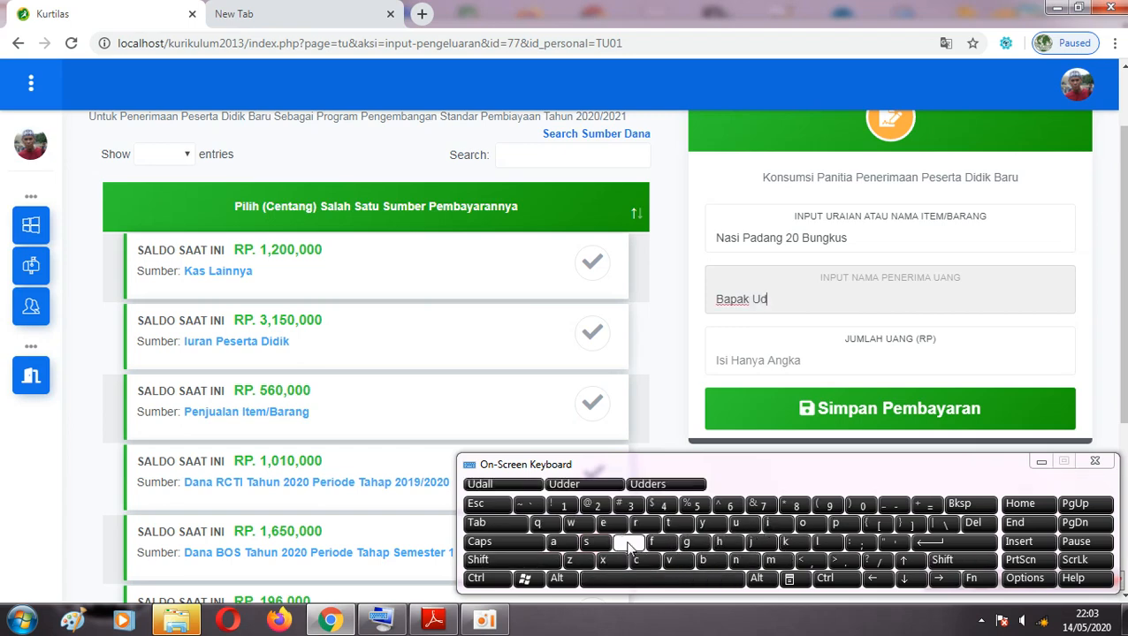
left_click(559, 545)
Set the committee consumption payment amount to Rp 200000 and save the payment.
left_click(891, 362)
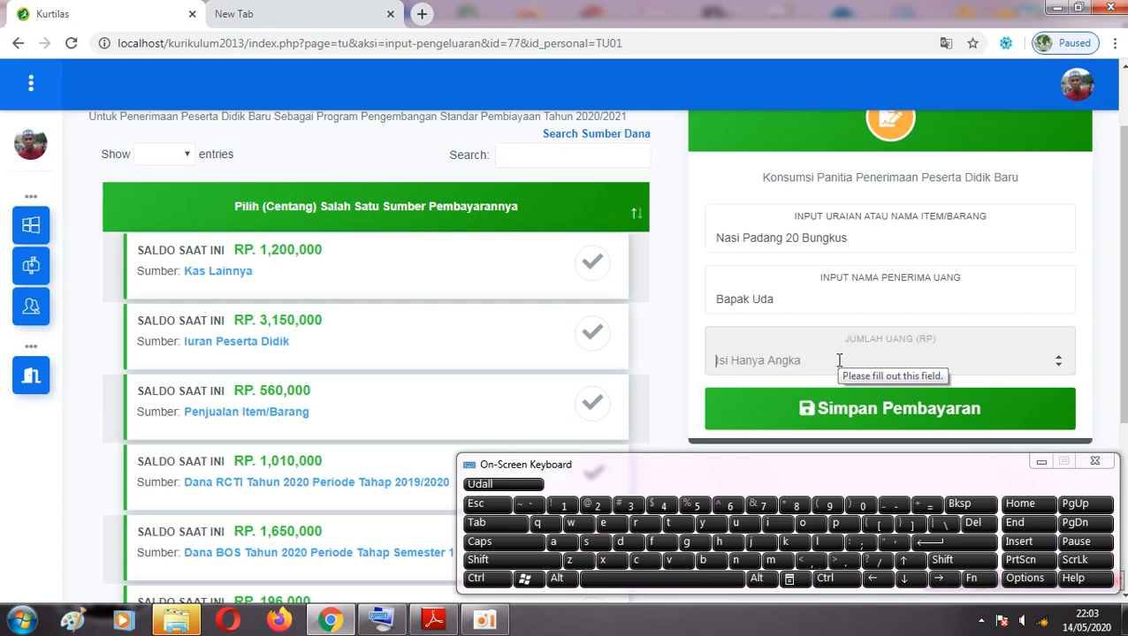
type("200000")
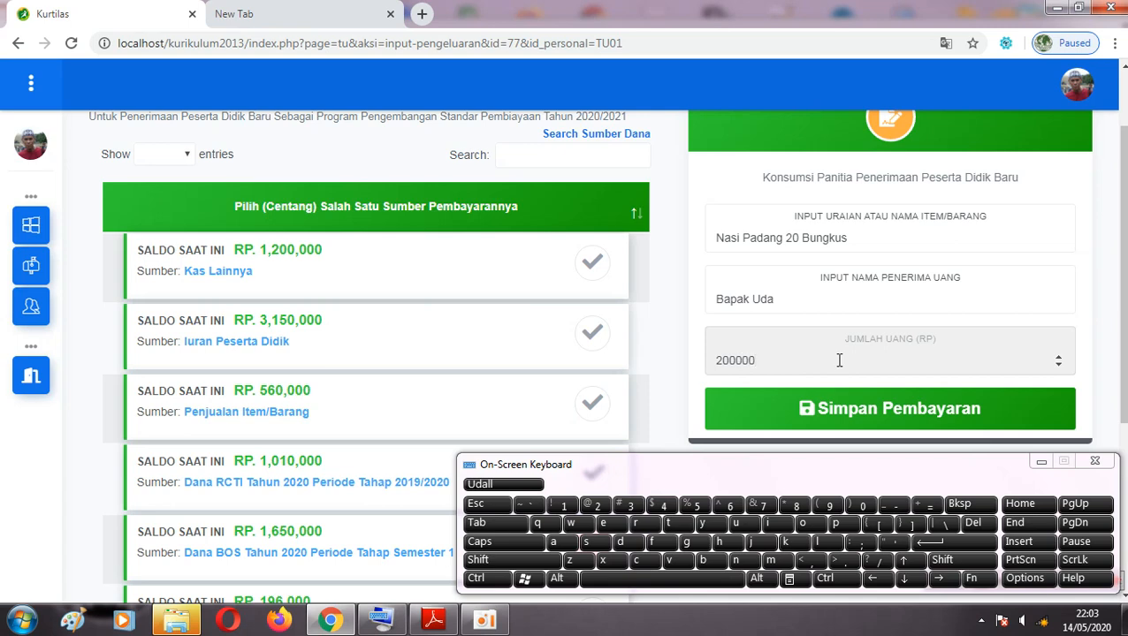
left_click(1041, 461)
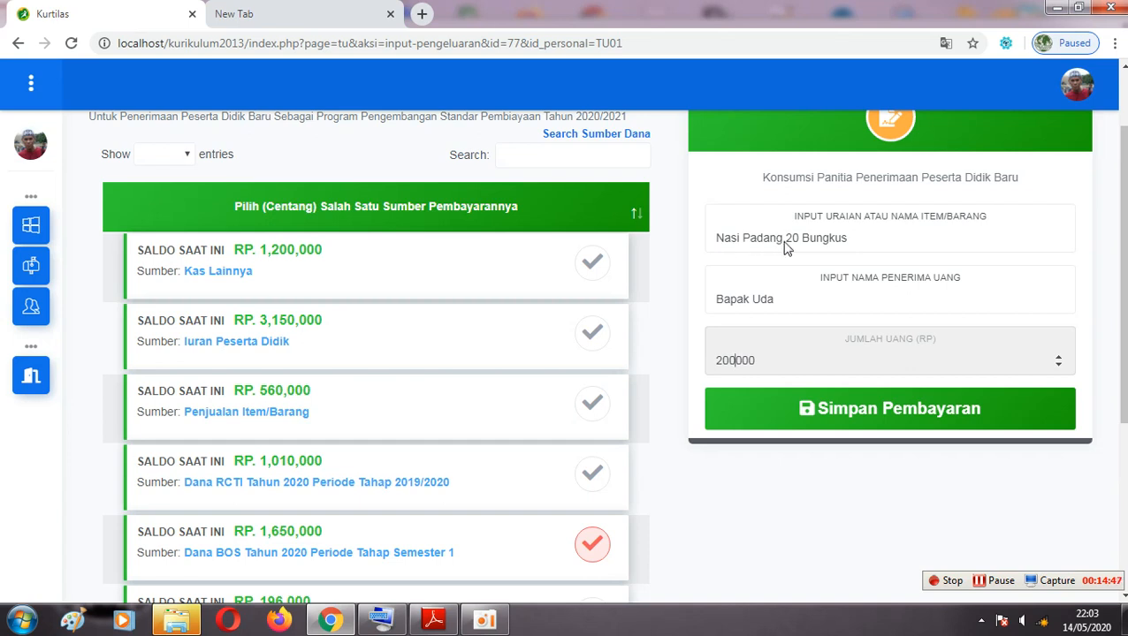
left_click(772, 301)
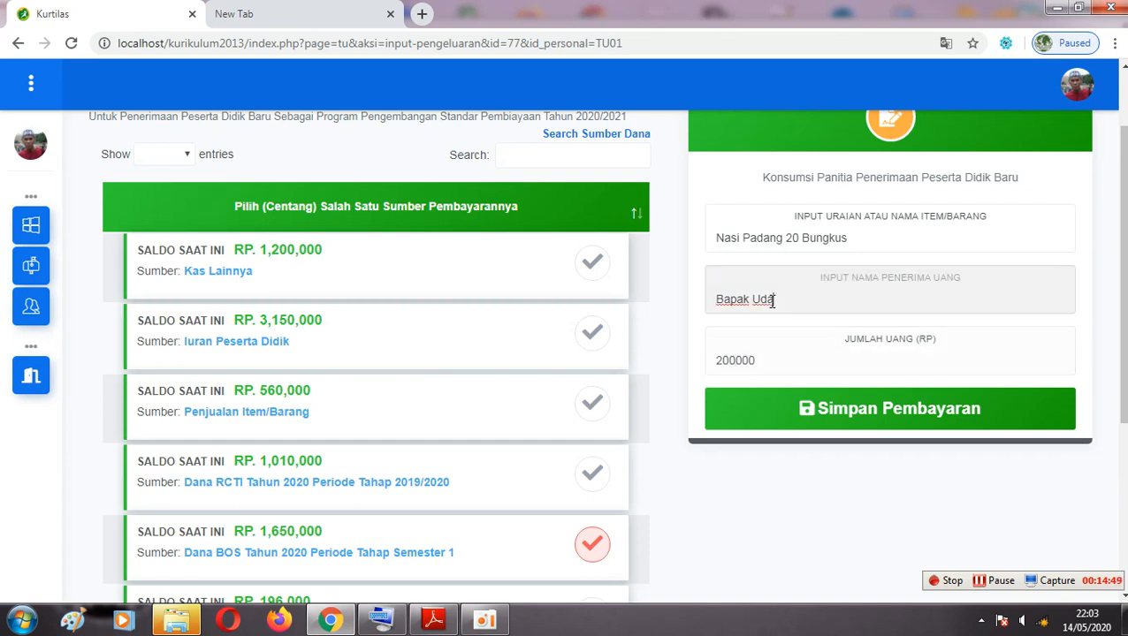
left_click(815, 360)
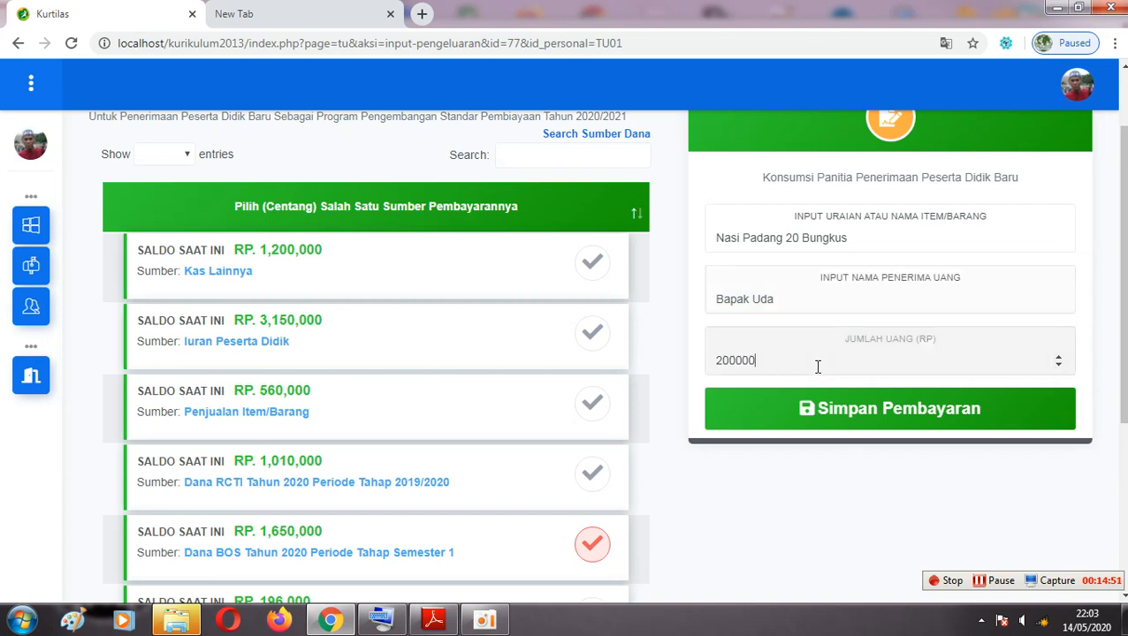
left_click(889, 413)
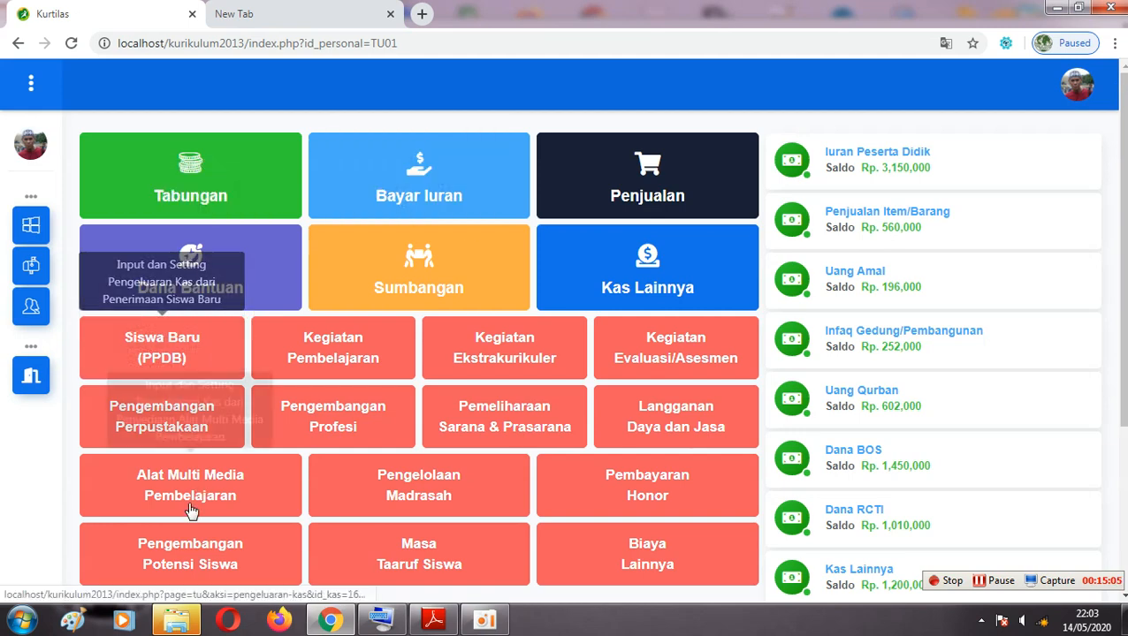
Open the Siswa Baru (PPDB) financing overview and view the itemised expense details for school year 2020/2021.
left_click(172, 356)
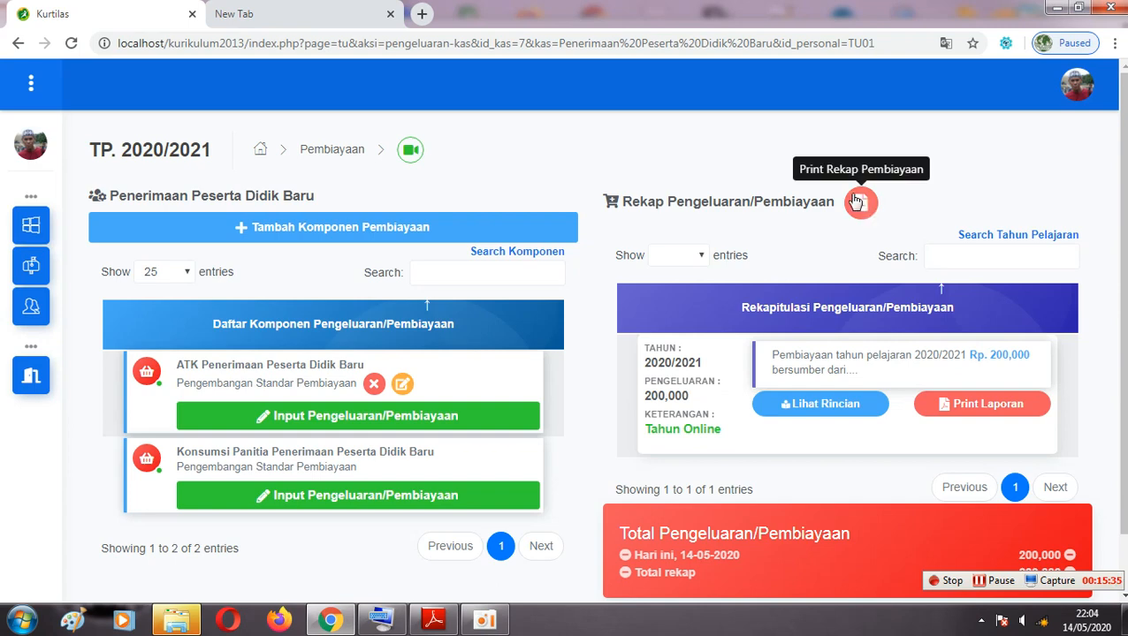
left_click(835, 406)
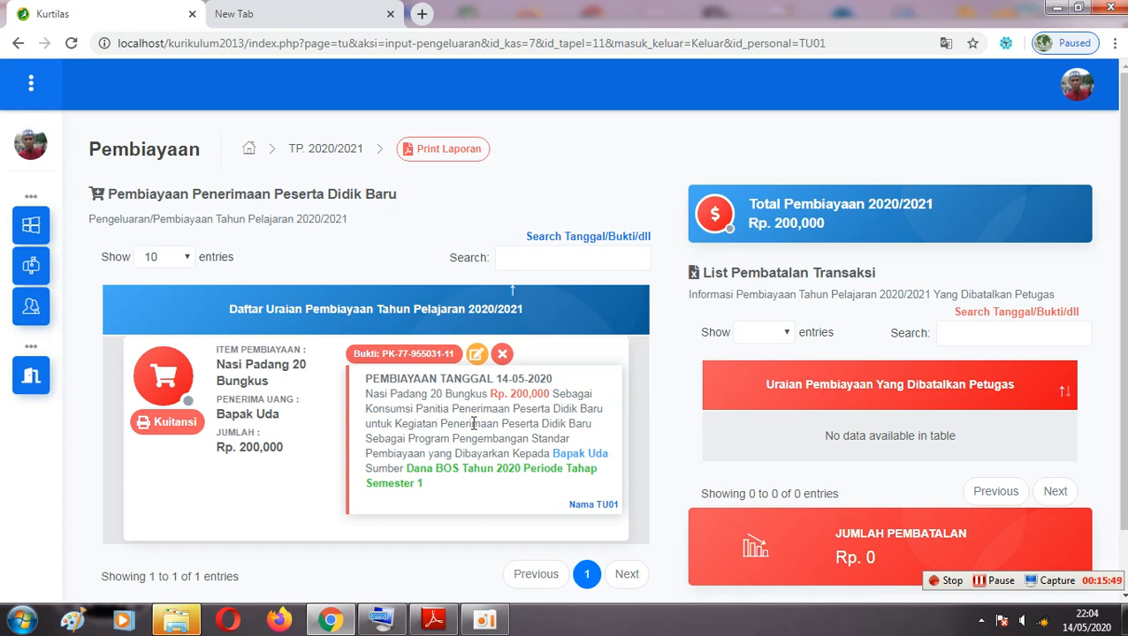
Examine the recorded Nasi Padang expense description, including its activity, programme, funding source and recording officer.
left_click_drag(411, 423, 549, 424)
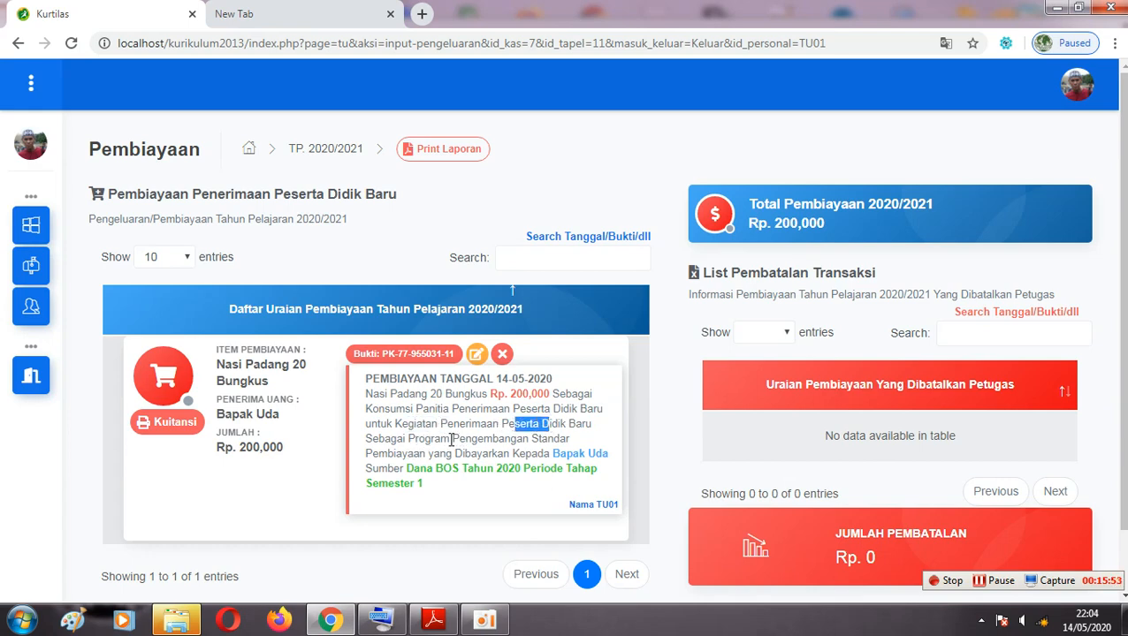
mouse_move(412, 453)
left_mouse_down()
mouse_move(426, 450)
mouse_move(421, 468)
left_mouse_up()
left_click(575, 454)
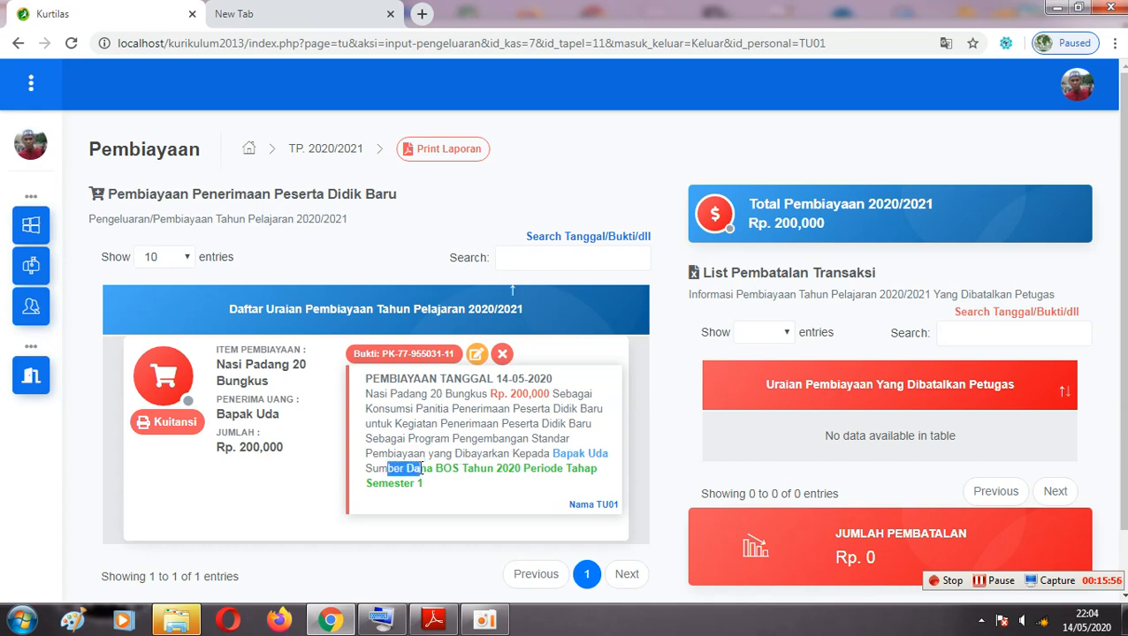
left_click(430, 485)
left_click_drag(572, 503, 614, 505)
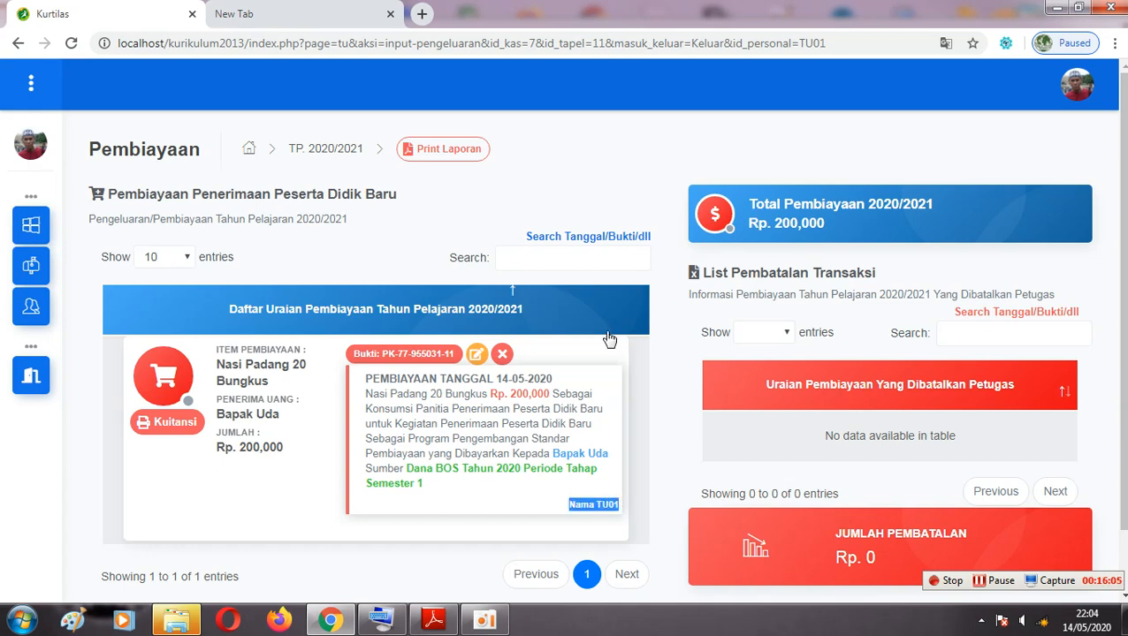
Open the payment receipt of the Nasi Padang expense, examine its number, amount, funding source and signatories enlarged, and close it without saving.
left_click(170, 422)
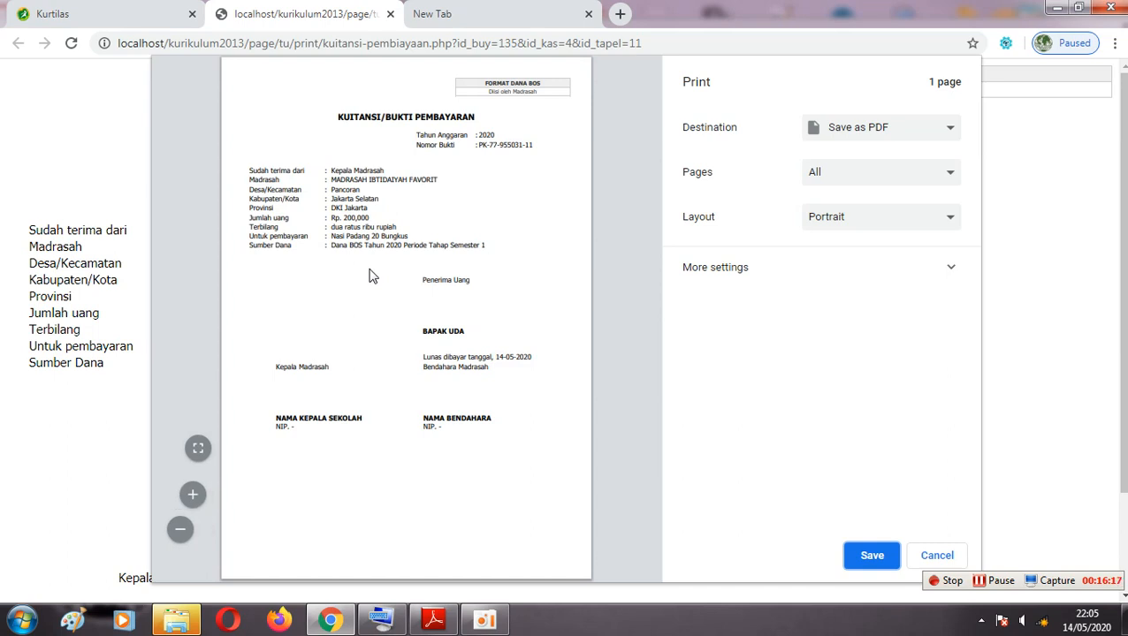
left_click(197, 448)
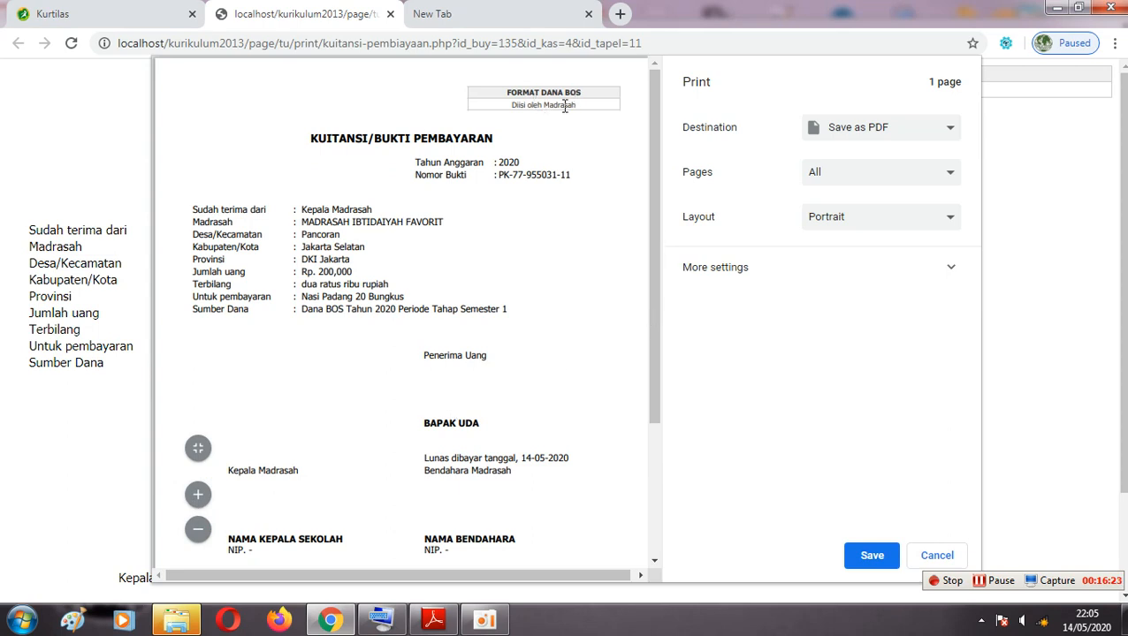
left_click_drag(322, 141, 490, 162)
left_click_drag(422, 175, 467, 177)
left_click_drag(312, 210, 345, 218)
left_click(342, 217)
left_click_drag(309, 273, 404, 295)
left_click_drag(302, 311, 377, 309)
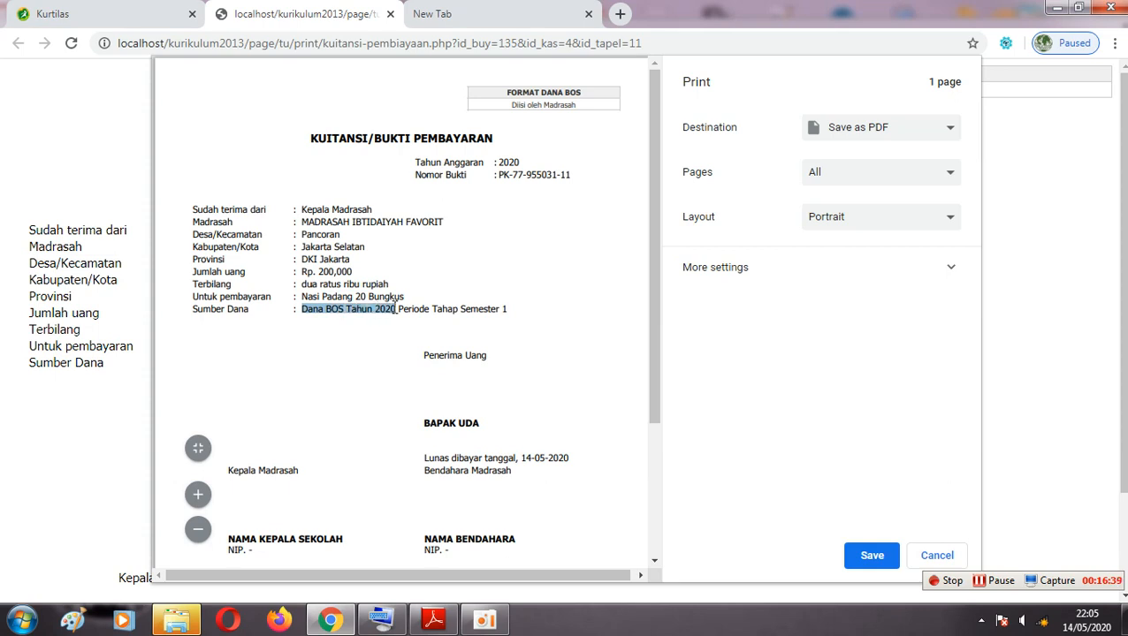
left_click_drag(423, 423, 479, 423)
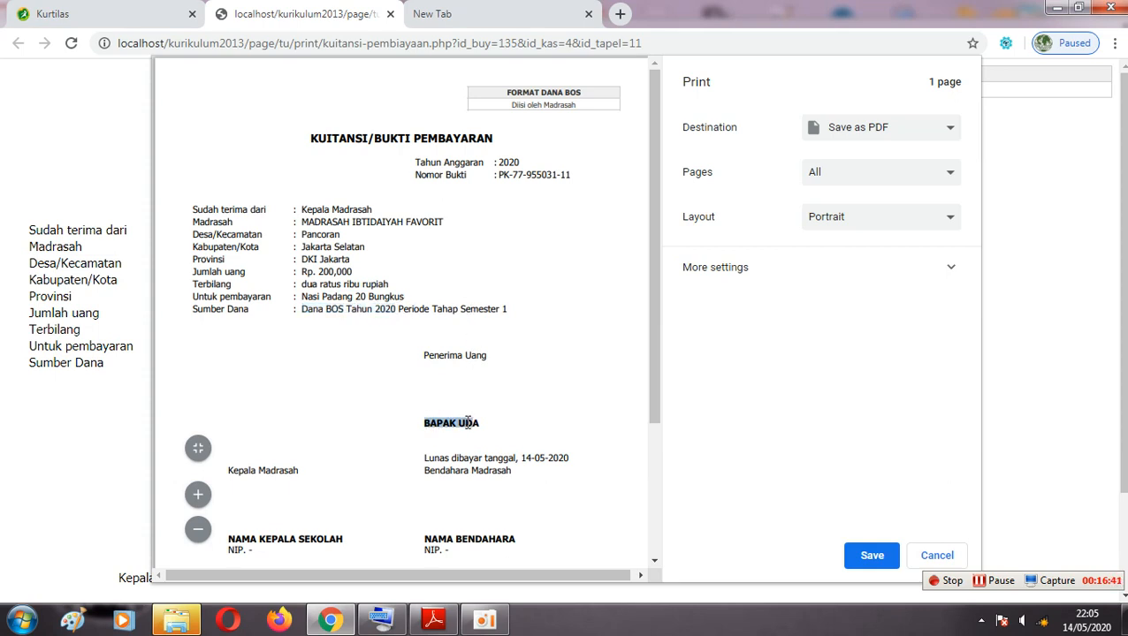
left_click_drag(660, 352, 667, 409)
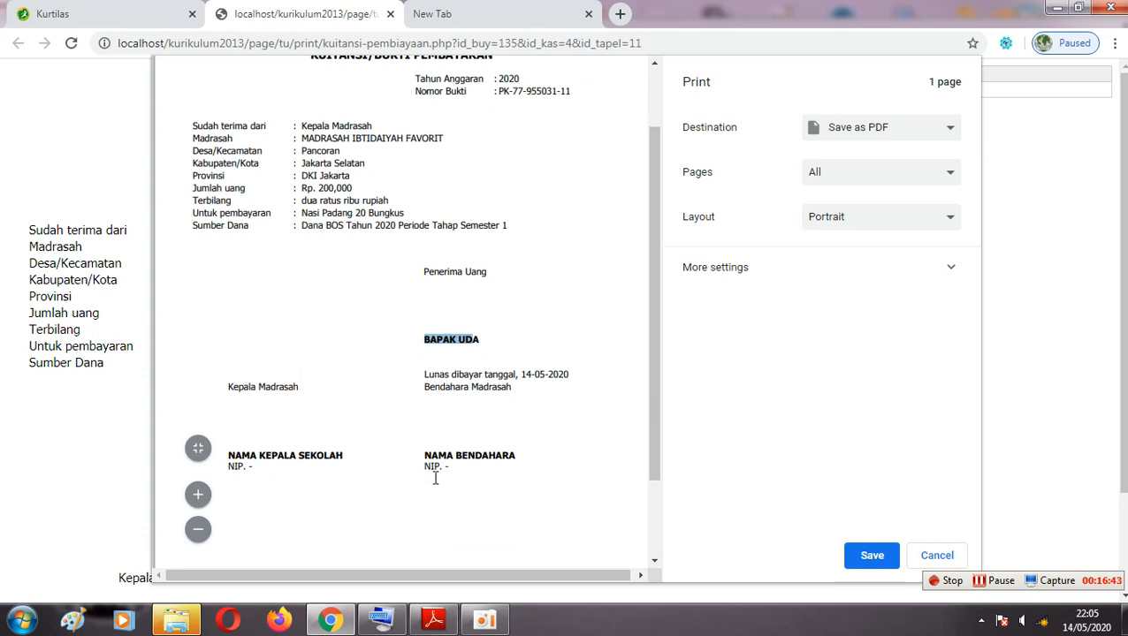
left_click_drag(655, 347, 664, 285)
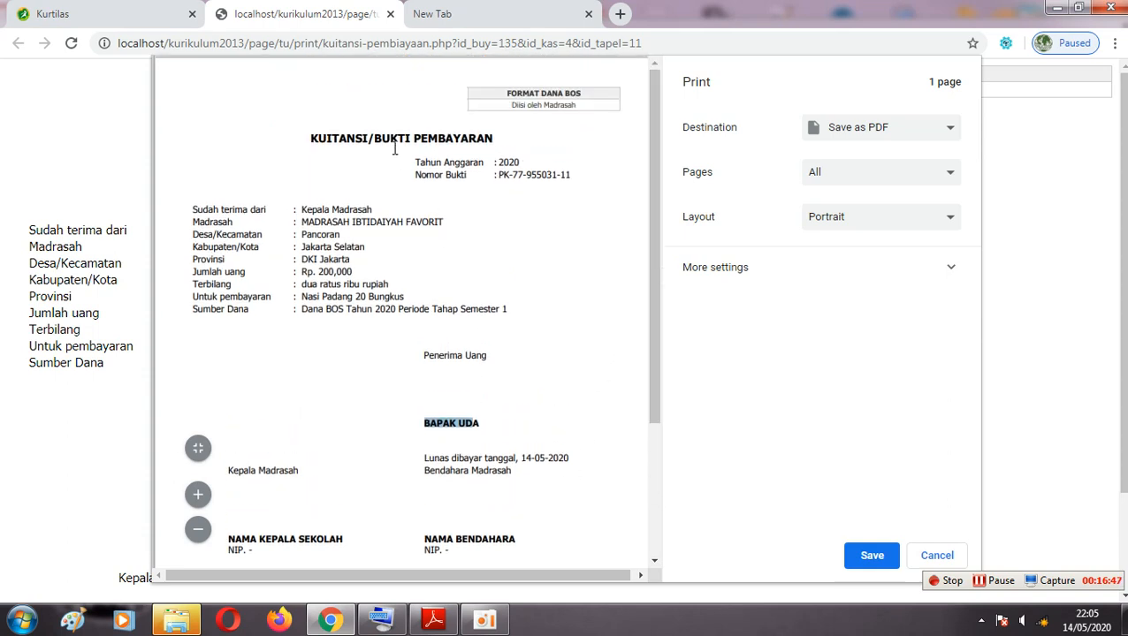
left_click(390, 14)
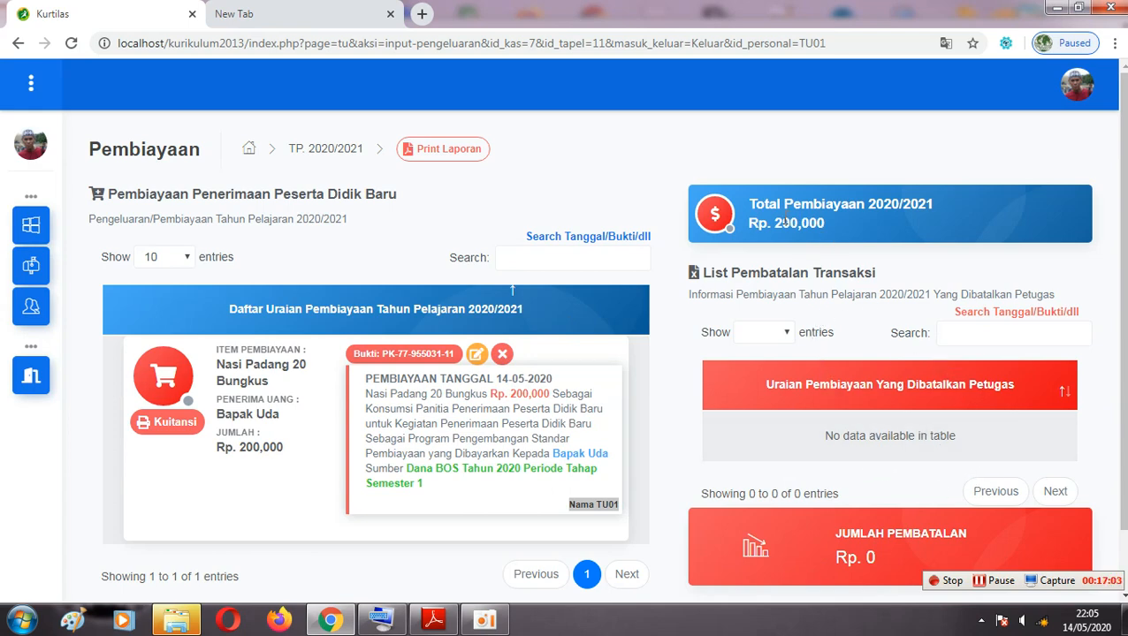
Open the Nasi Padang 20 Bungkus expense for editing and set its amount to Rp 250000.
left_click_drag(784, 222, 821, 222)
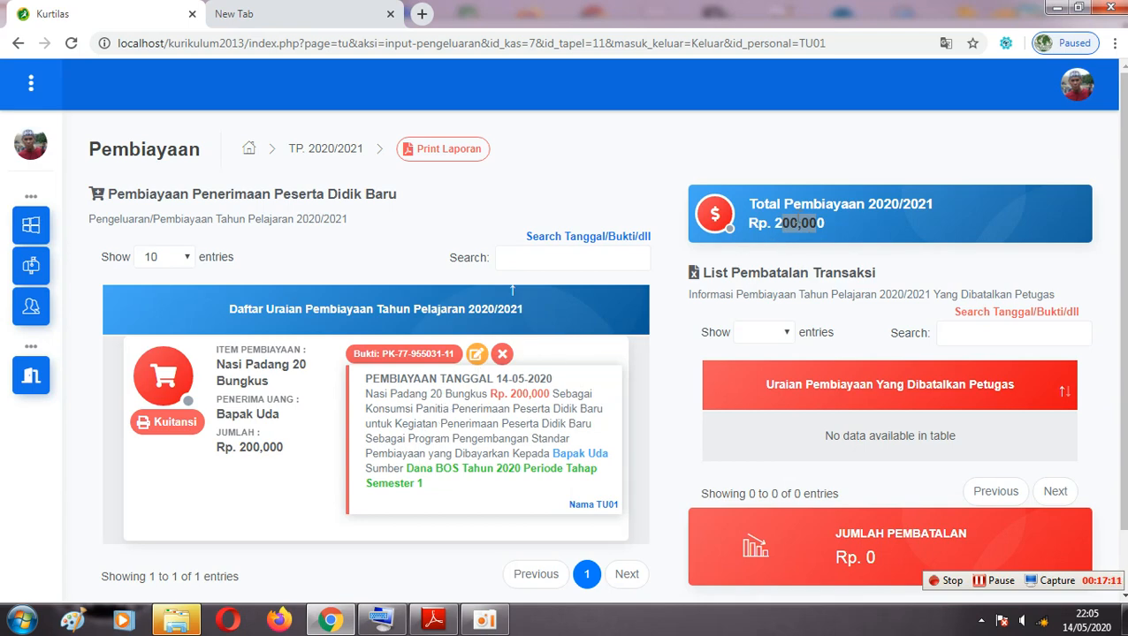
scroll(707, 309, "down", 1)
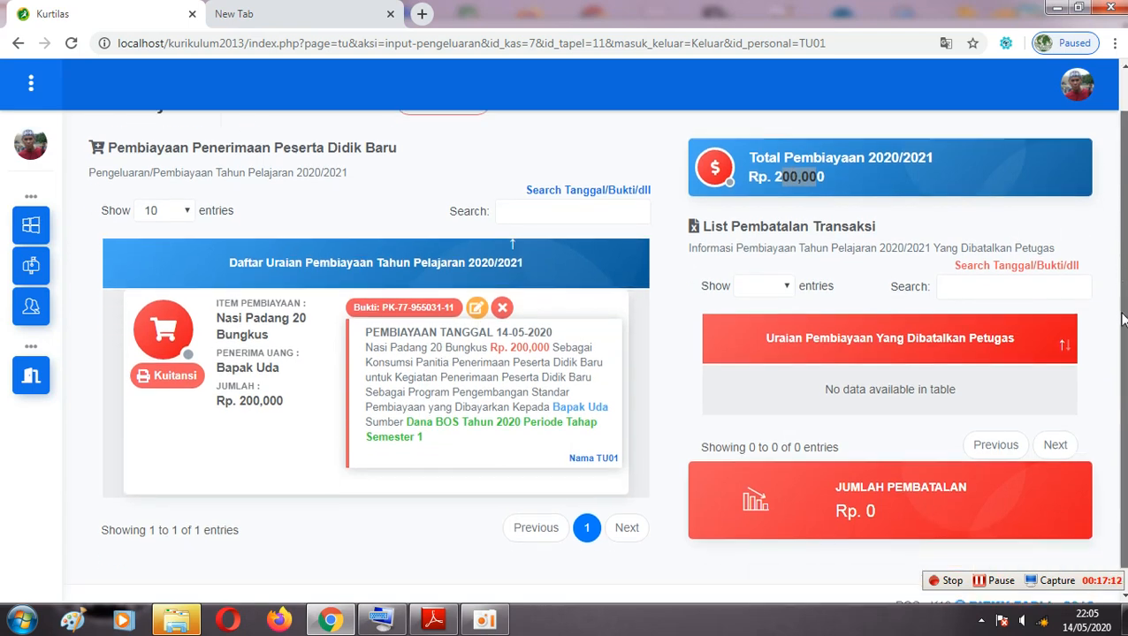
left_click(478, 308)
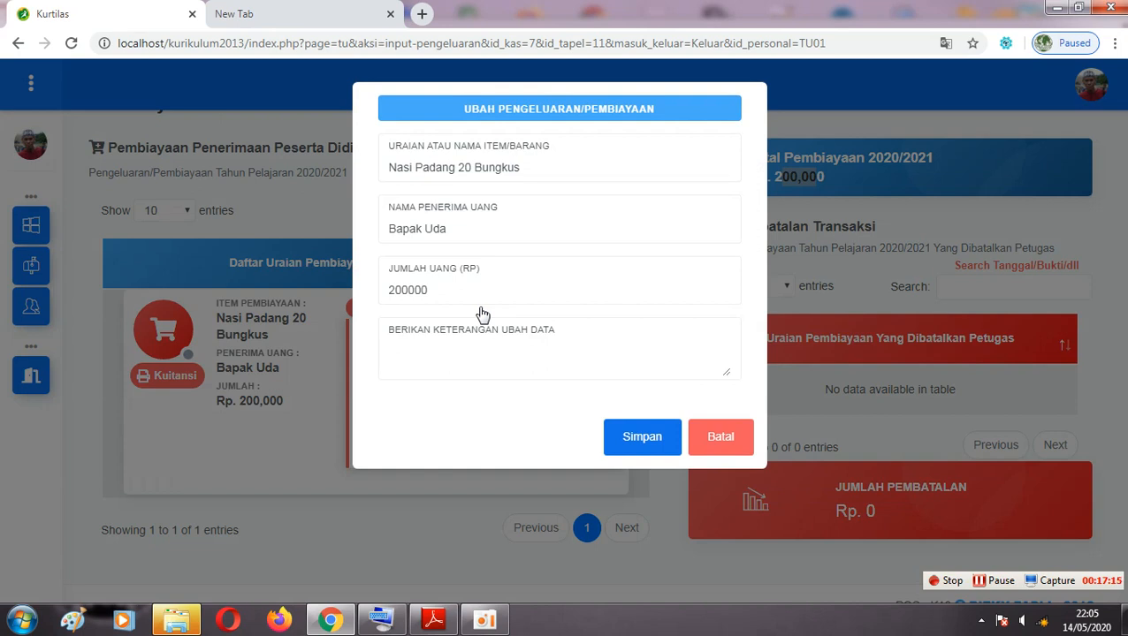
left_click(435, 288)
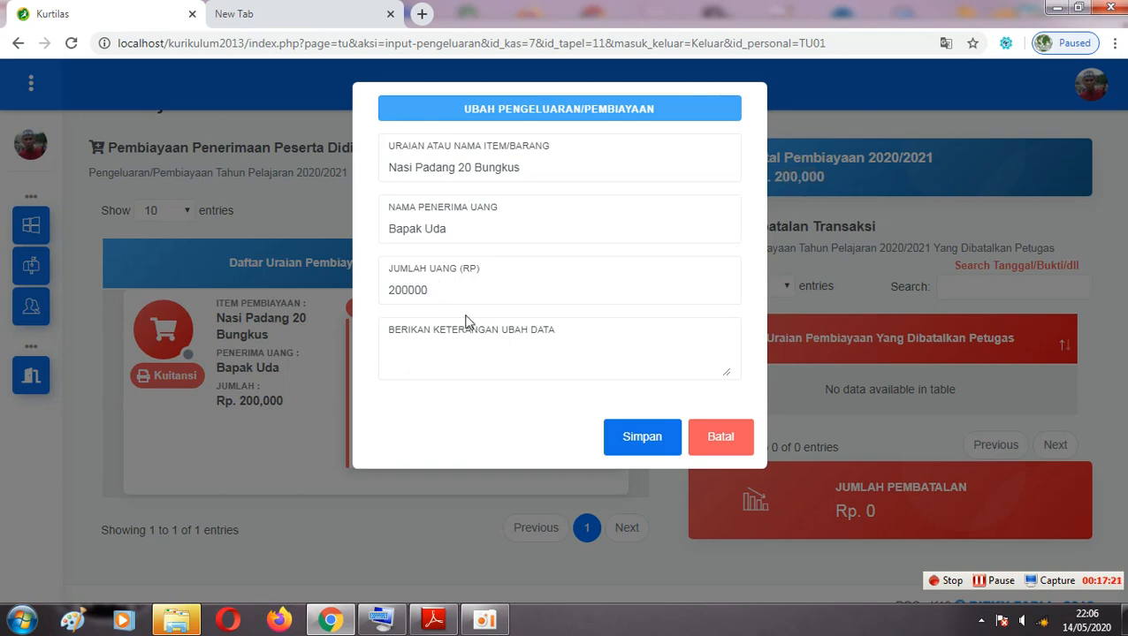
left_click(354, 16)
left_click(173, 23)
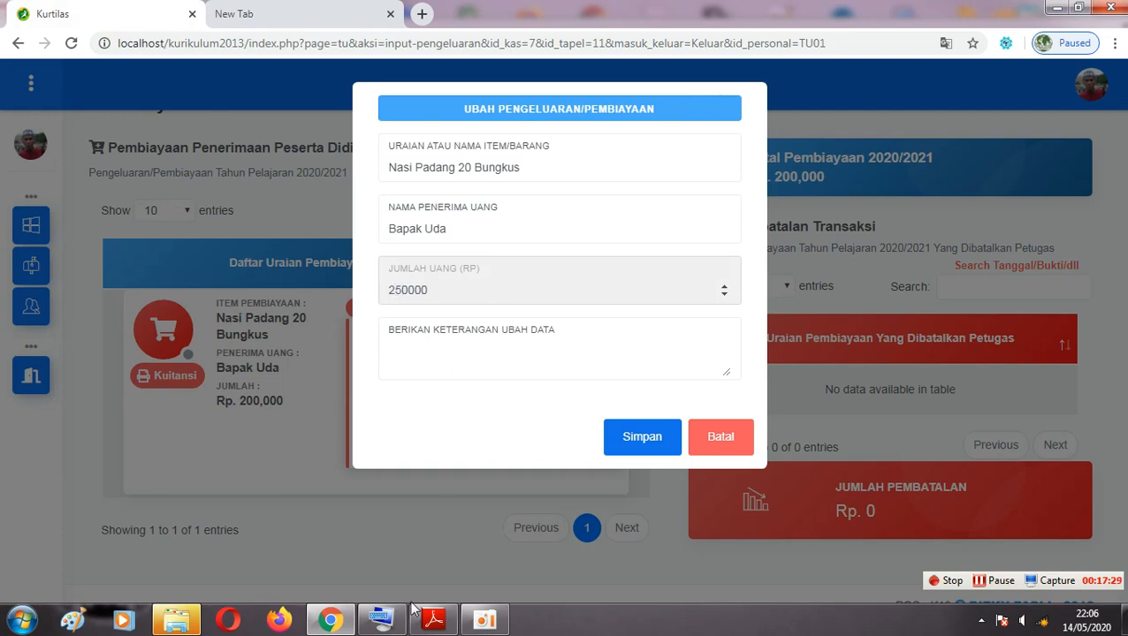
Bring up the On-Screen Keyboard and begin the expense's change explanation with "kesalahan input".
left_click(381, 620)
left_click(501, 365)
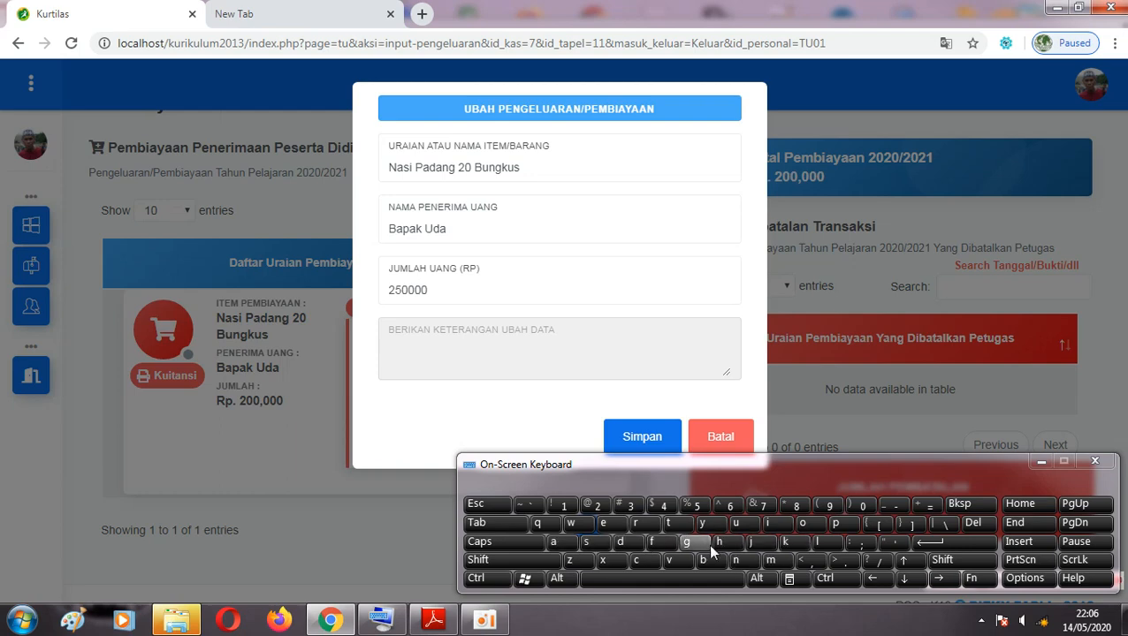
left_click(793, 548)
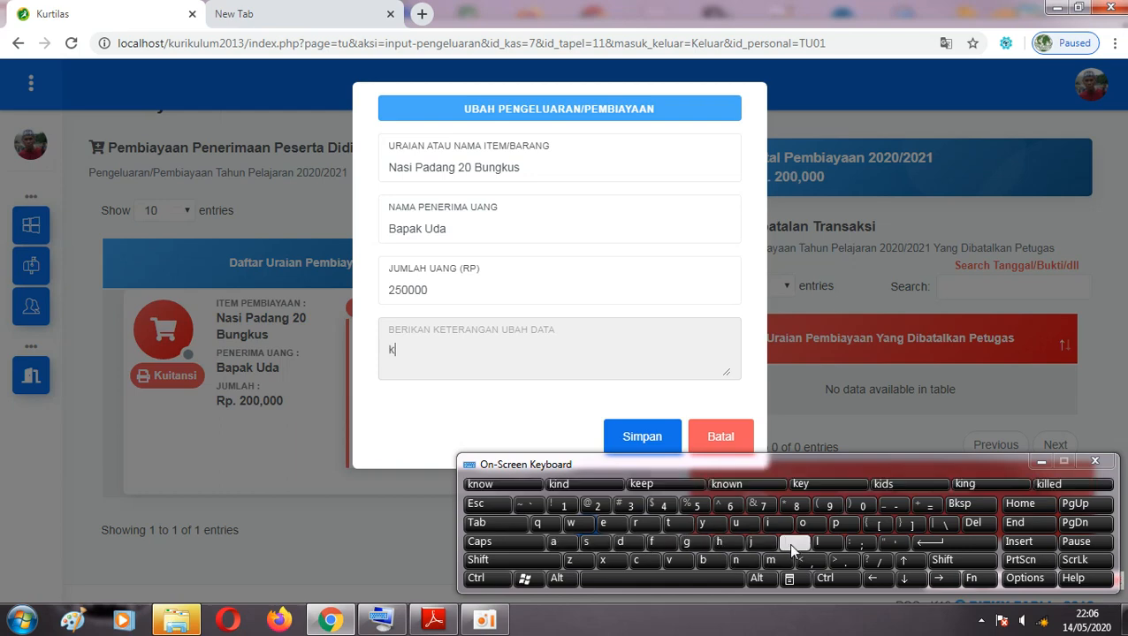
left_click(602, 523)
left_click(588, 542)
left_click(563, 543)
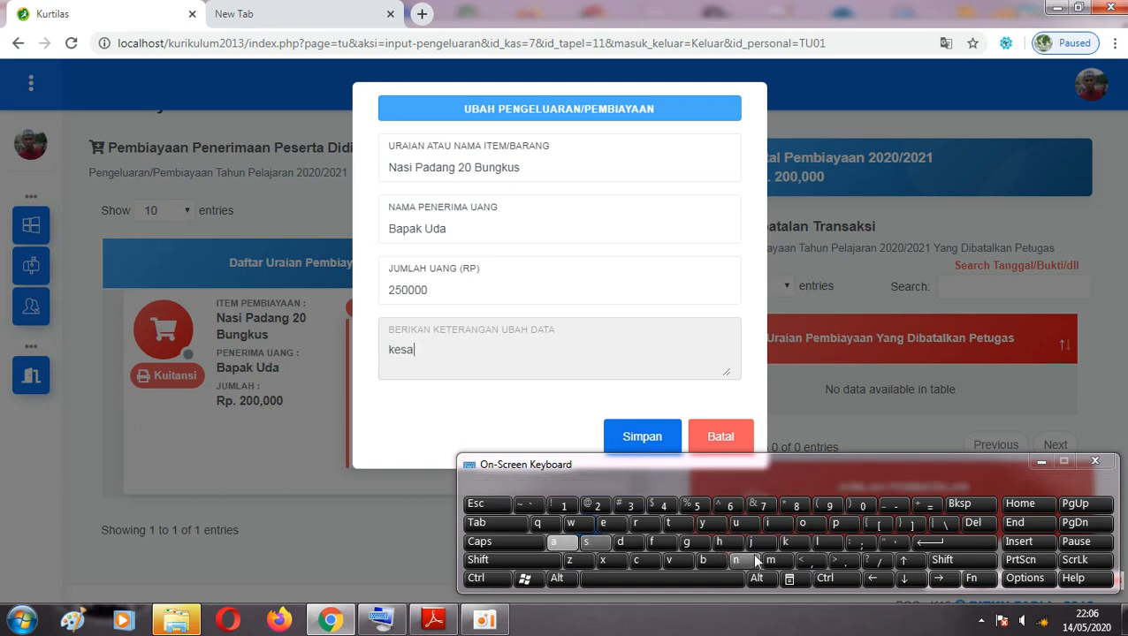
left_click(817, 542)
left_click(565, 544)
left_click(718, 542)
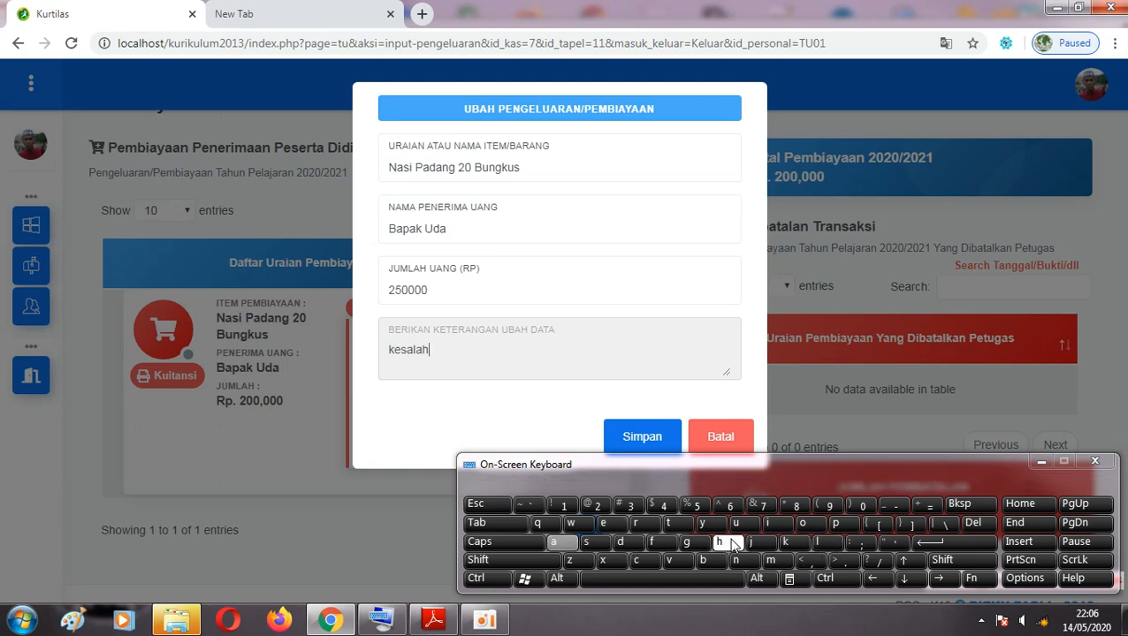
left_click(557, 543)
left_click(741, 562)
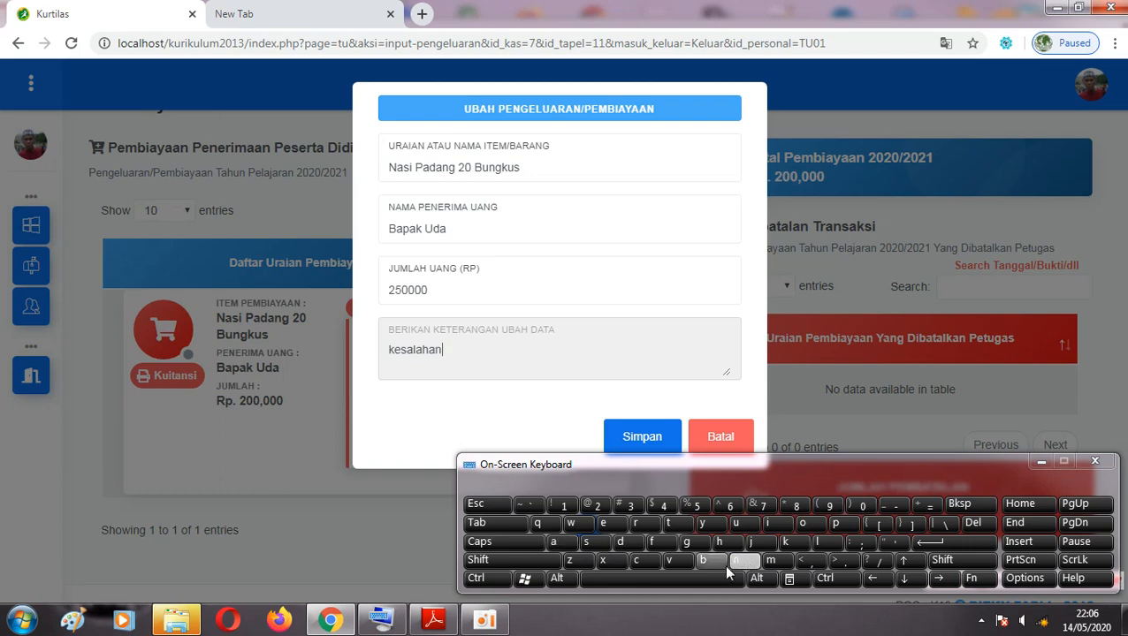
left_click(706, 577)
left_click(773, 520)
left_click(751, 560)
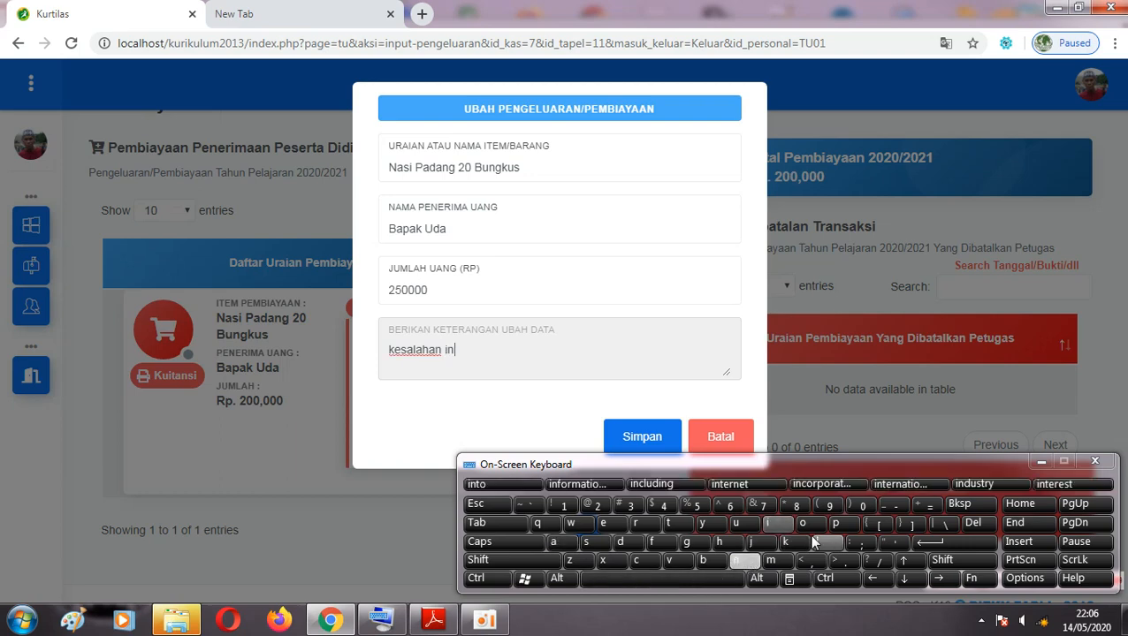
left_click(836, 523)
left_click(740, 524)
left_click(669, 524)
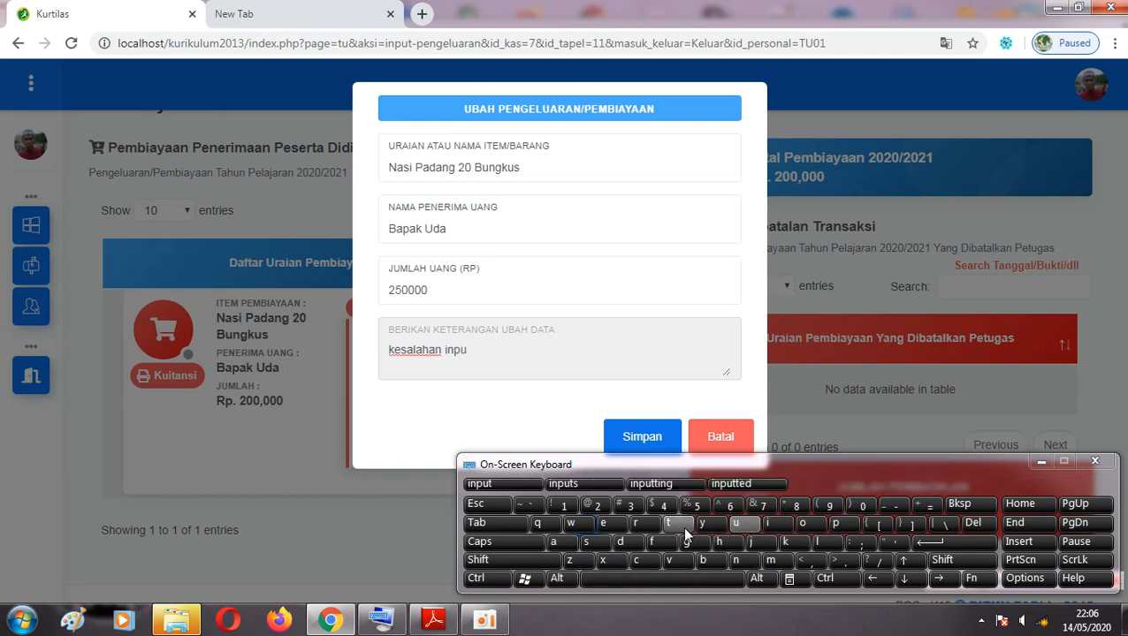
Continue the change explanation with "jumlah uang Rp. 200.000".
left_click(681, 576)
left_click(751, 542)
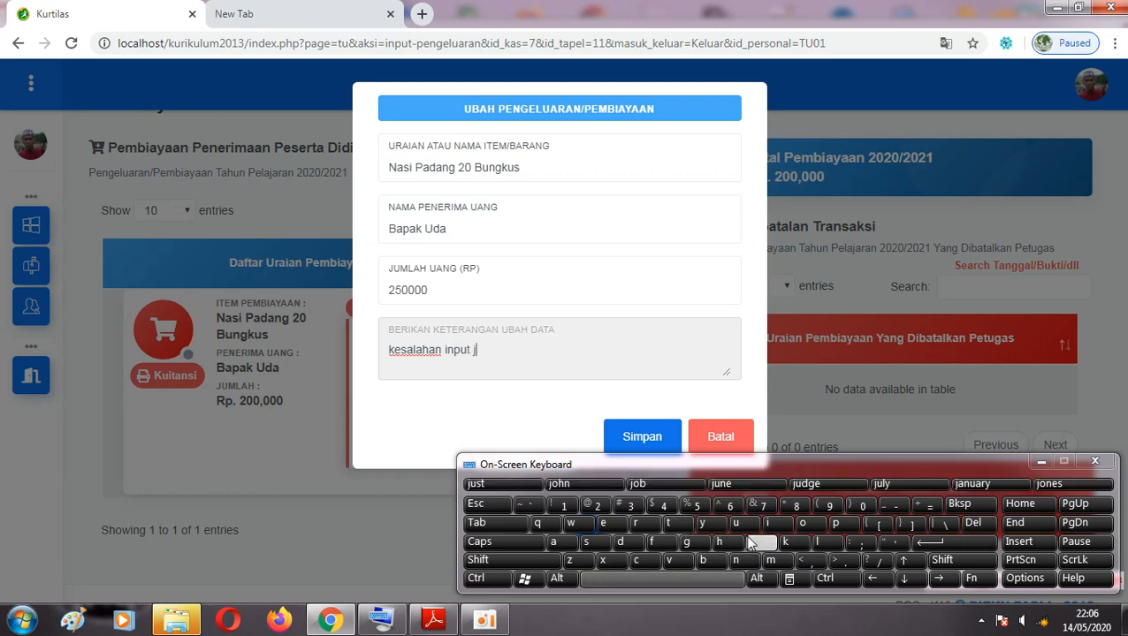
left_click(735, 522)
left_click(769, 560)
left_click(817, 542)
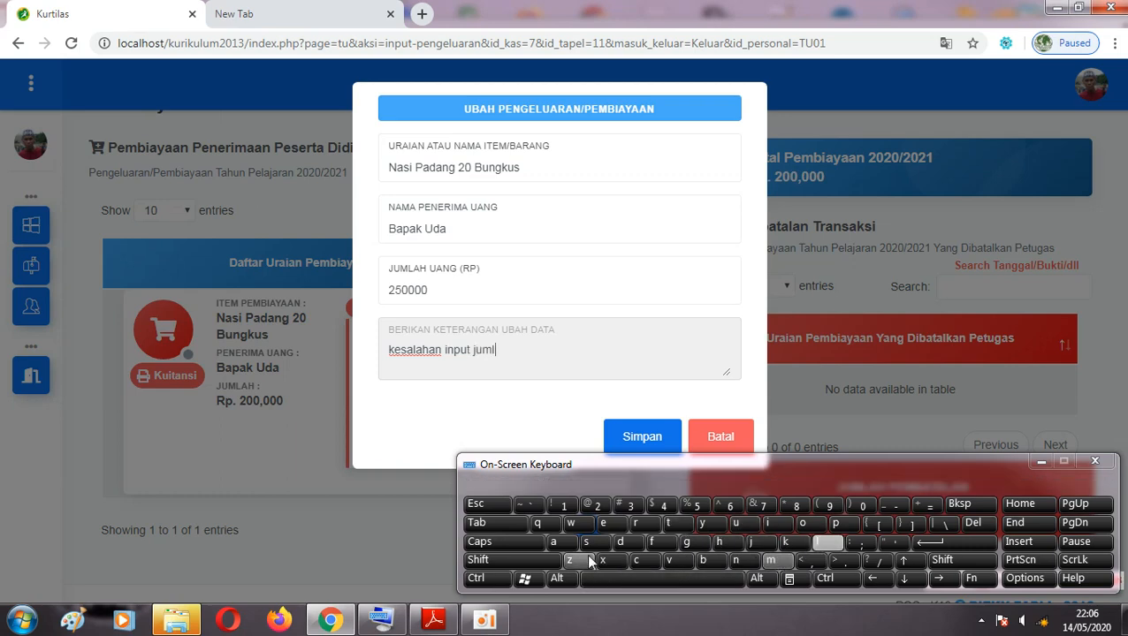
left_click(558, 541)
left_click(722, 543)
left_click(703, 576)
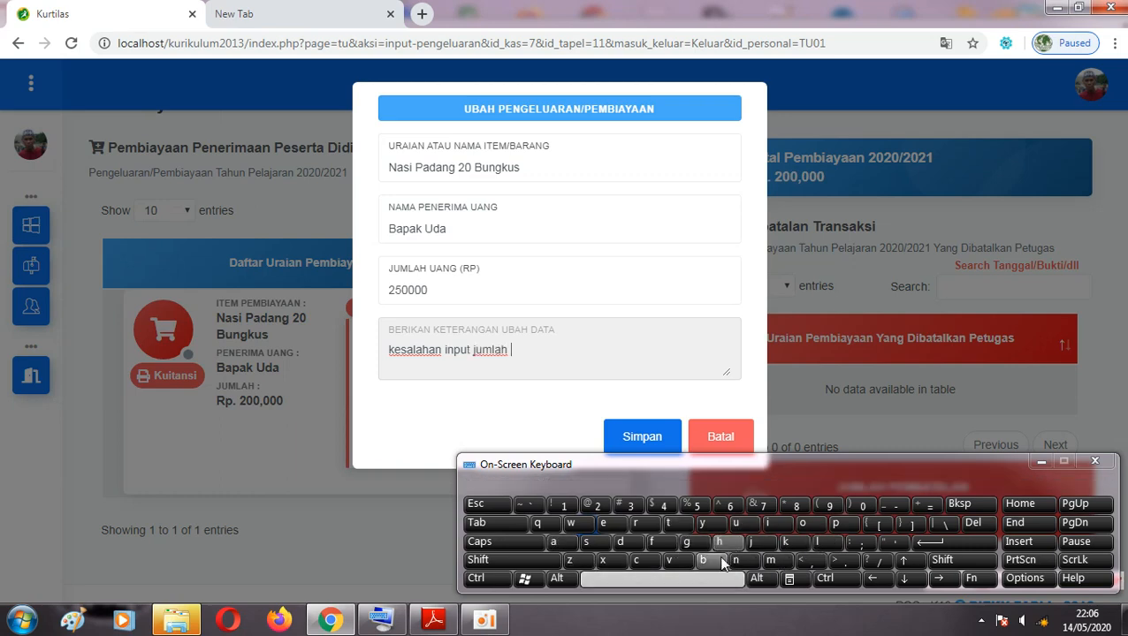
left_click(735, 522)
left_click(554, 542)
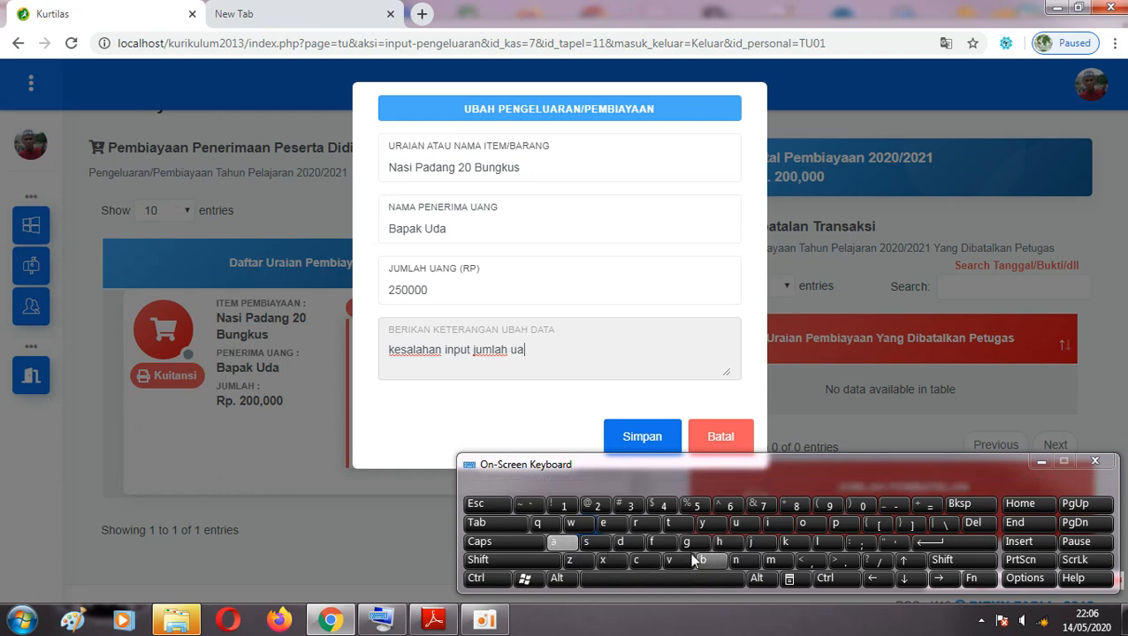
left_click(735, 560)
left_click(687, 542)
left_click(685, 579)
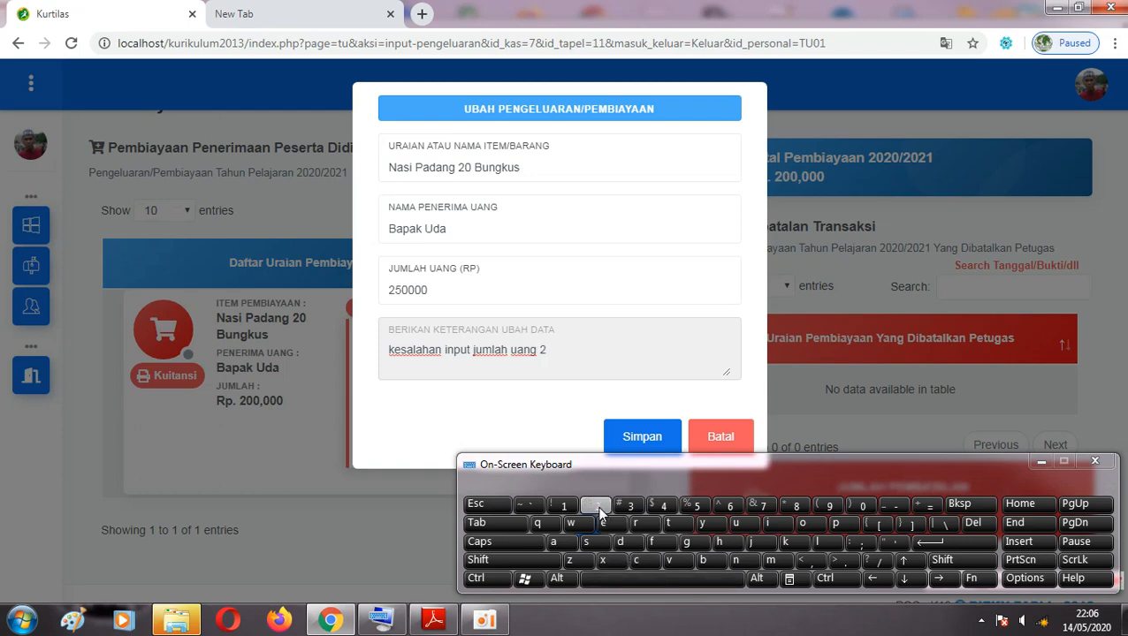
key("shift")
type("Rp. 200")
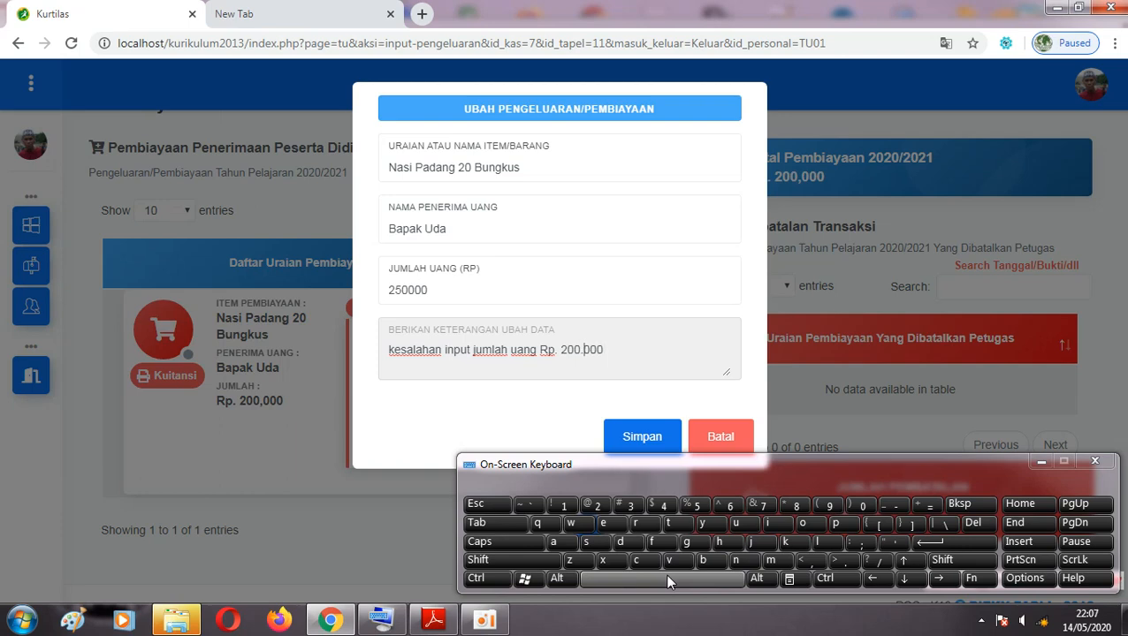
type(".000")
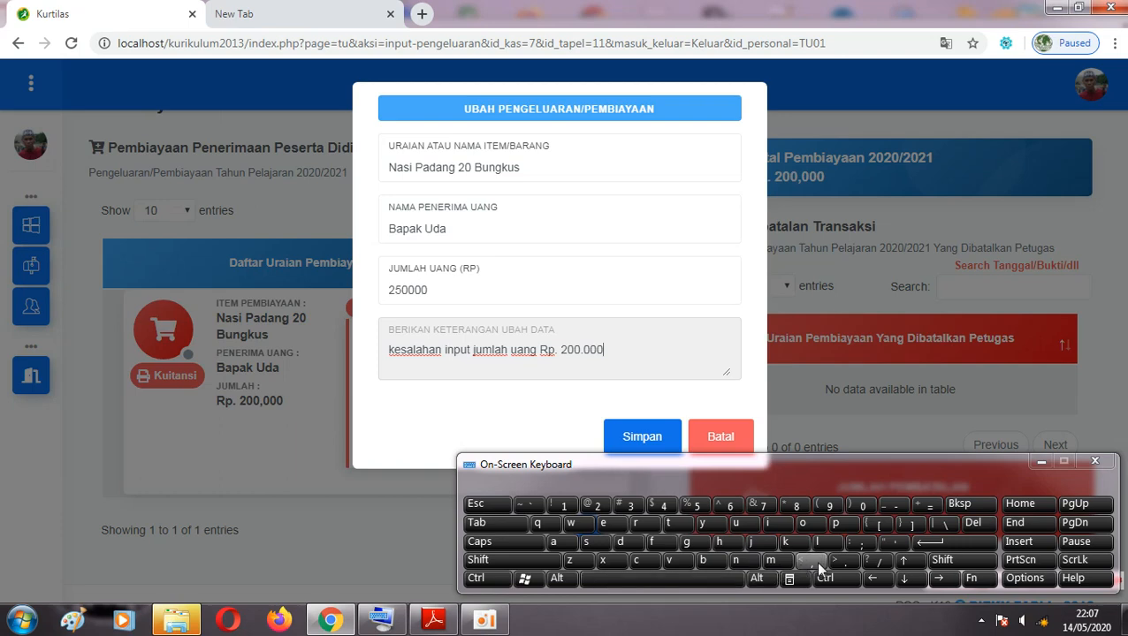
Continue the change explanation with ", seharusnya" after the amount Rp. 200.000.
left_click(815, 560)
left_click(698, 578)
left_click(585, 542)
left_click(603, 522)
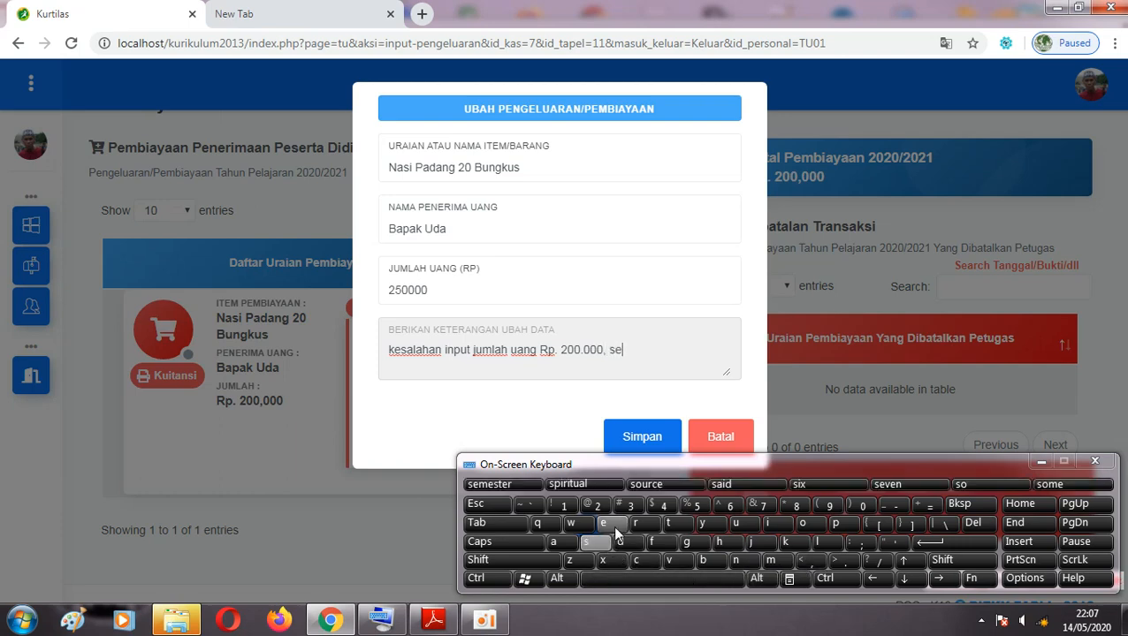
left_click(721, 543)
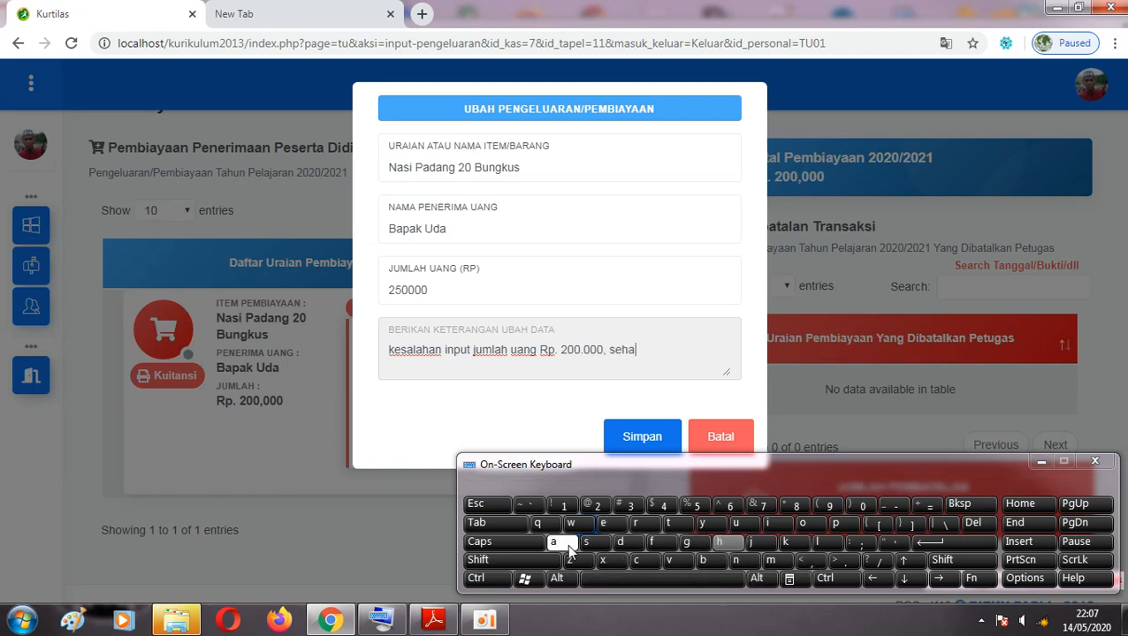
left_click(553, 541)
left_click(638, 523)
left_click(735, 524)
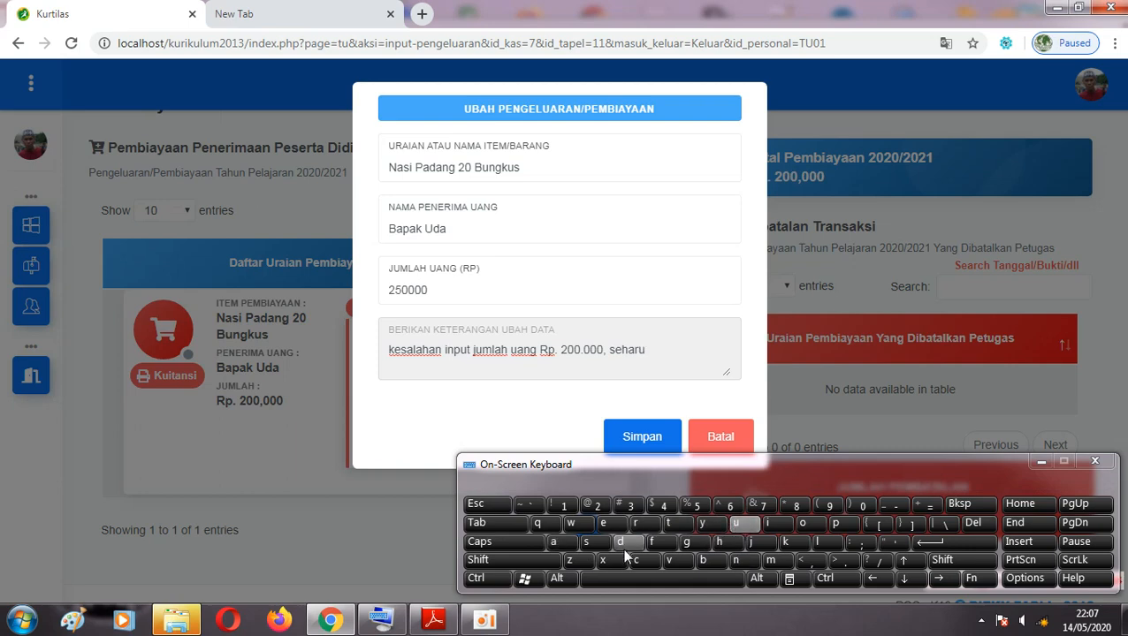
left_click(590, 541)
left_click(735, 561)
left_click(704, 522)
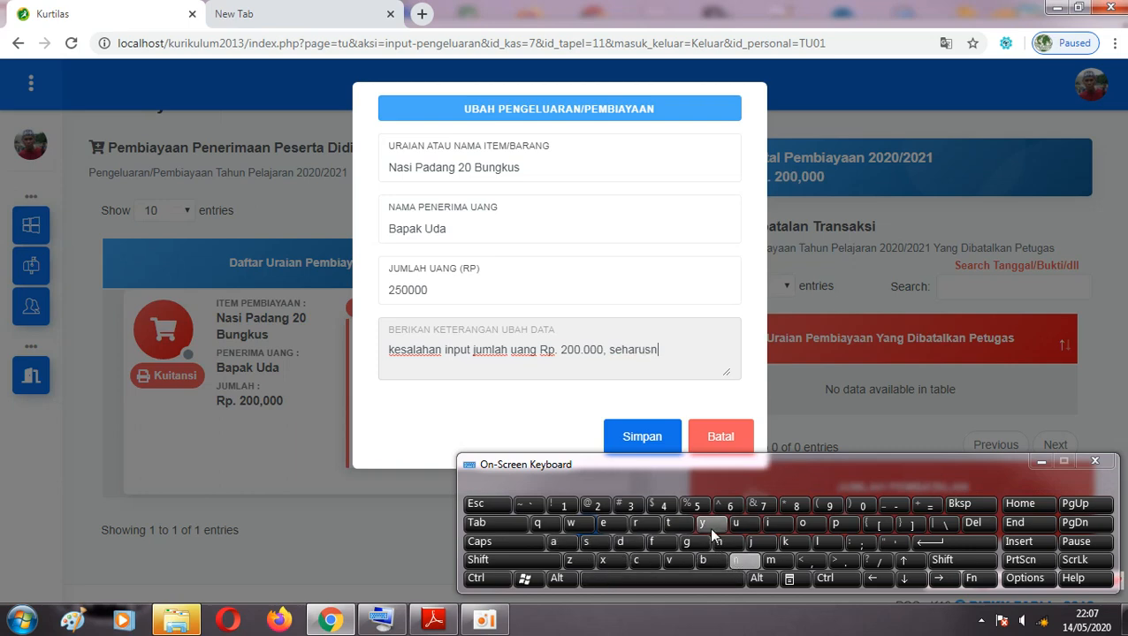
left_click(585, 542)
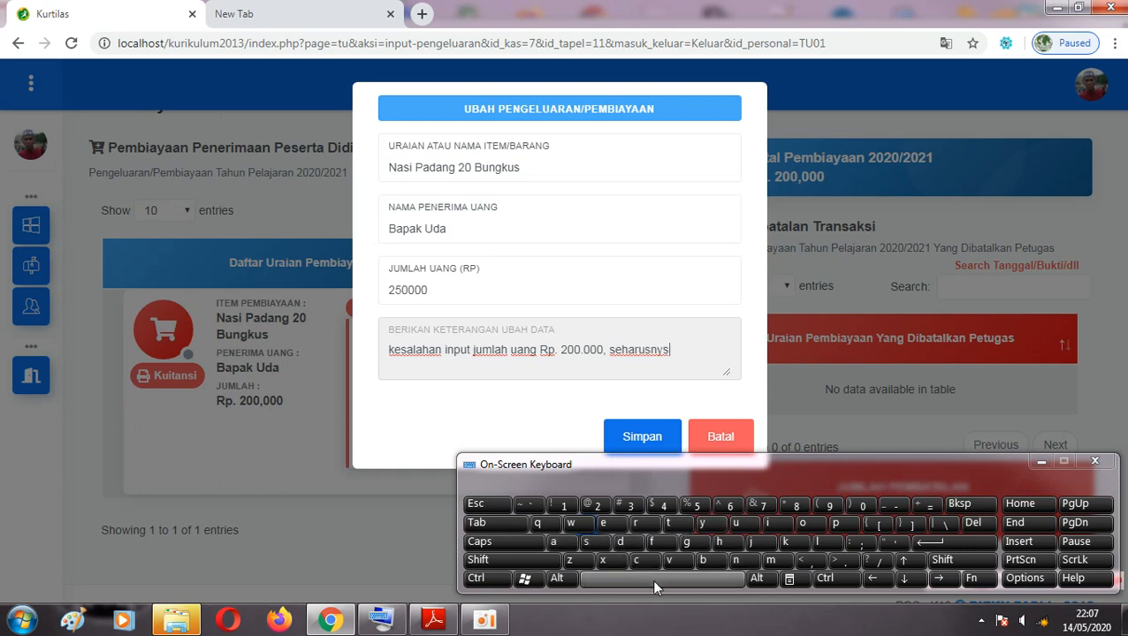
key("BackSpace")
left_click(555, 542)
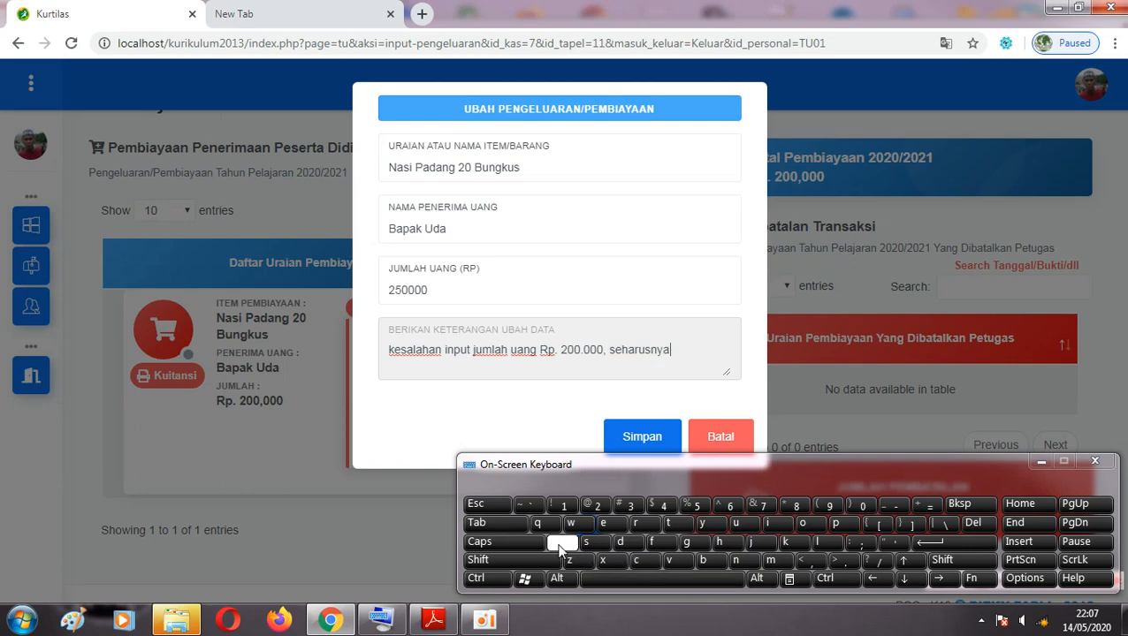
left_click(648, 577)
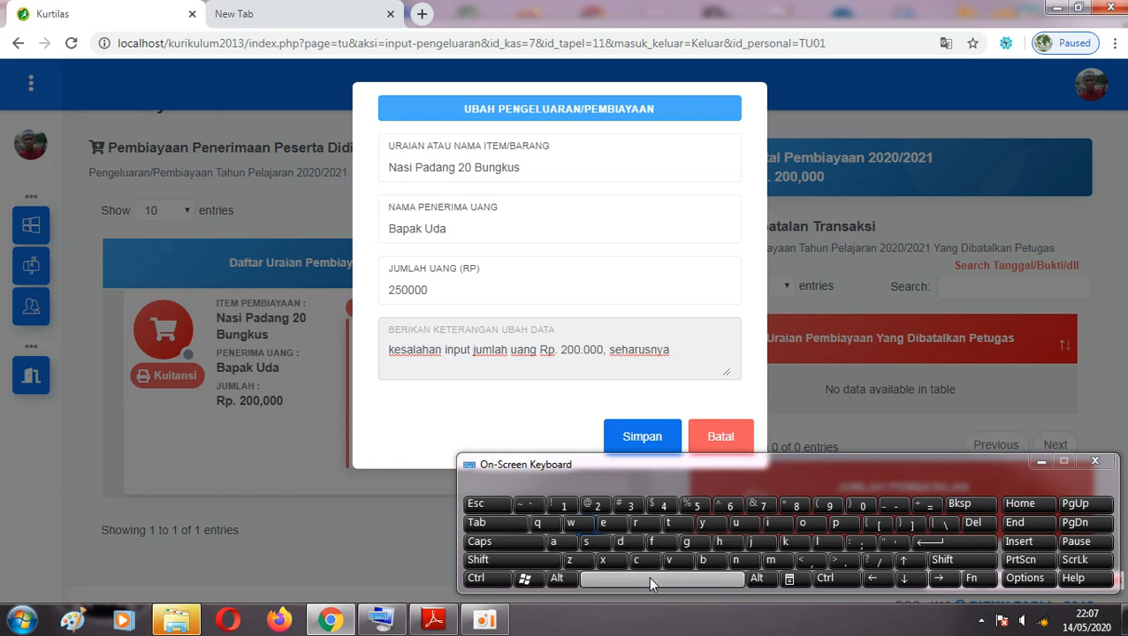
Finish the explanation with "Rp. 250.000", put the On-Screen Keyboard away, and save the changed Nasi Padang expense.
type("Rp")
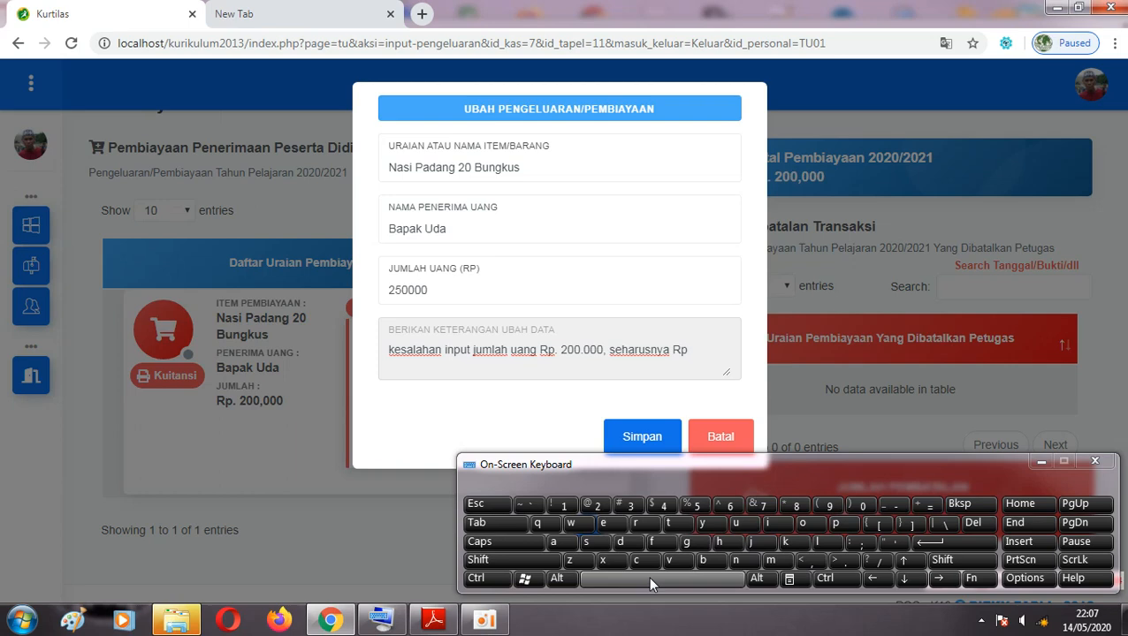
type(".")
left_click(647, 576)
type("250.000")
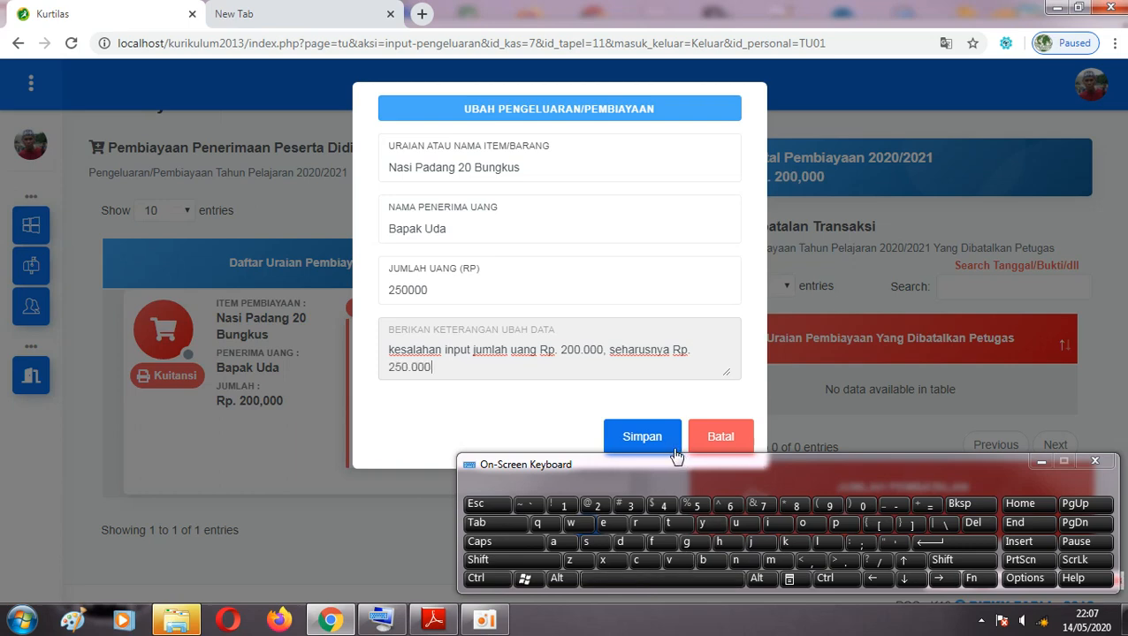
left_click(1040, 461)
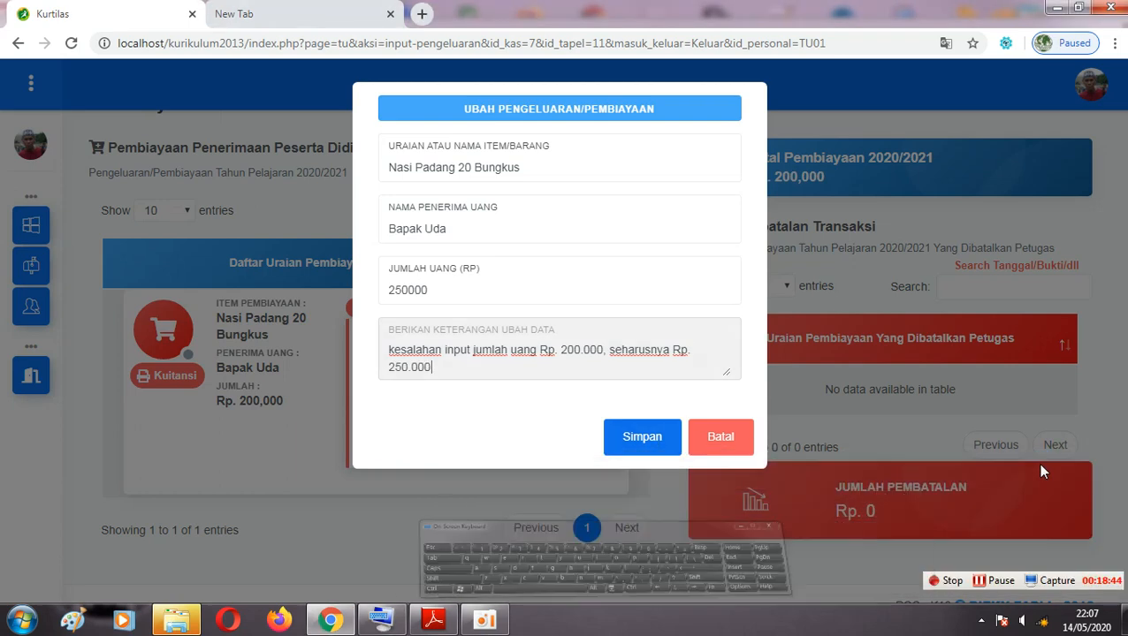
left_click(643, 442)
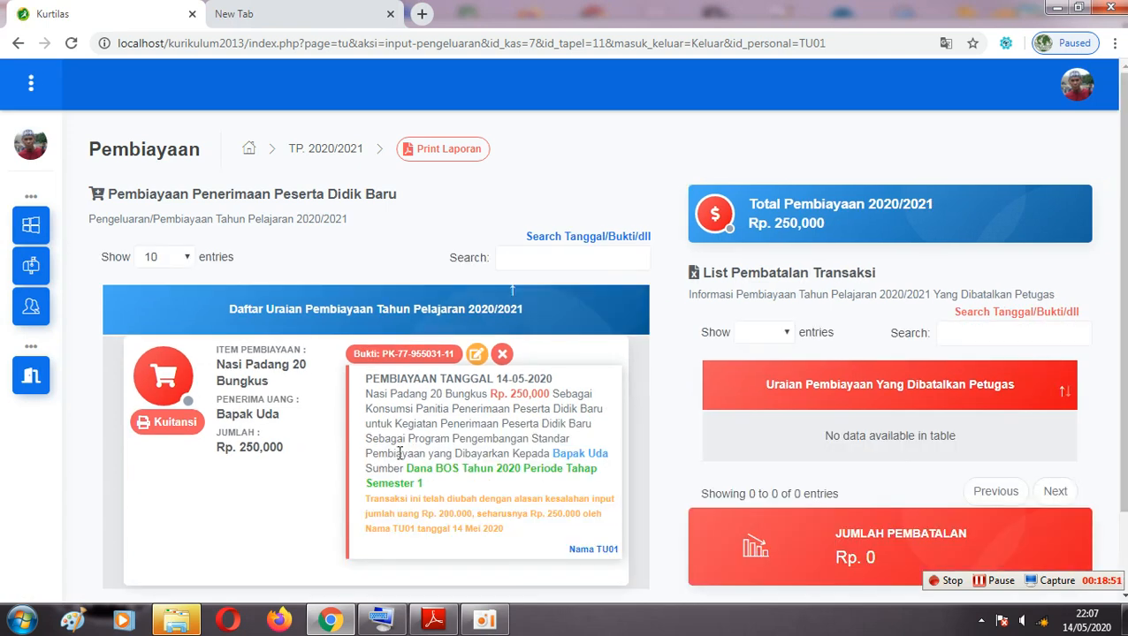
Examine the change note on the Nasi Padang expense card for its reason, amounts, officer and date.
left_click_drag(368, 499, 548, 499)
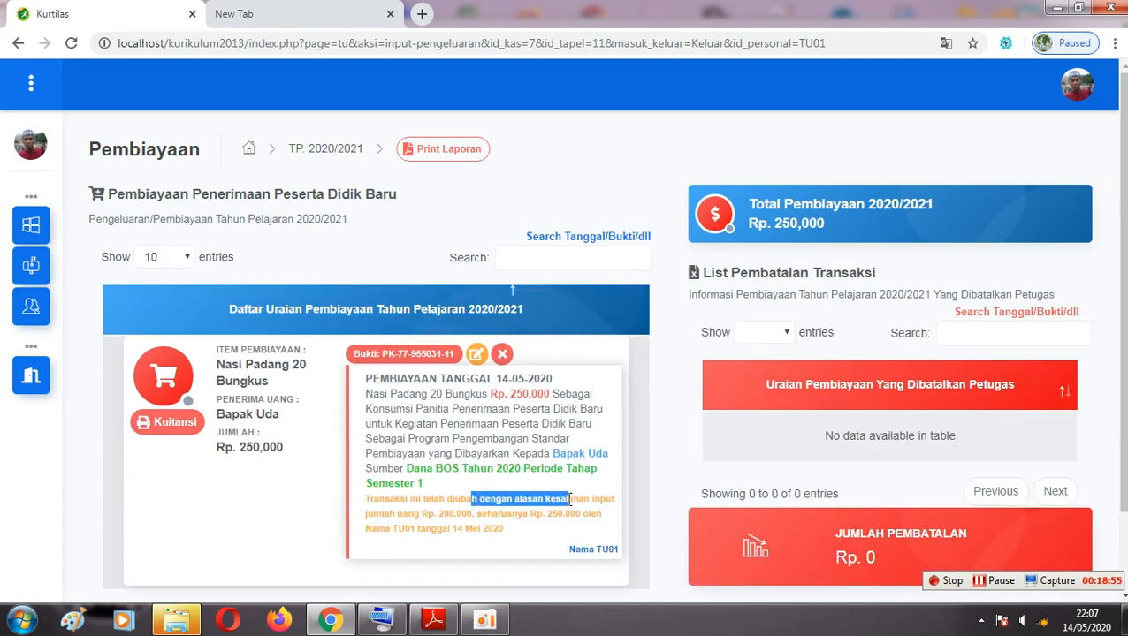
left_click_drag(381, 513, 547, 516)
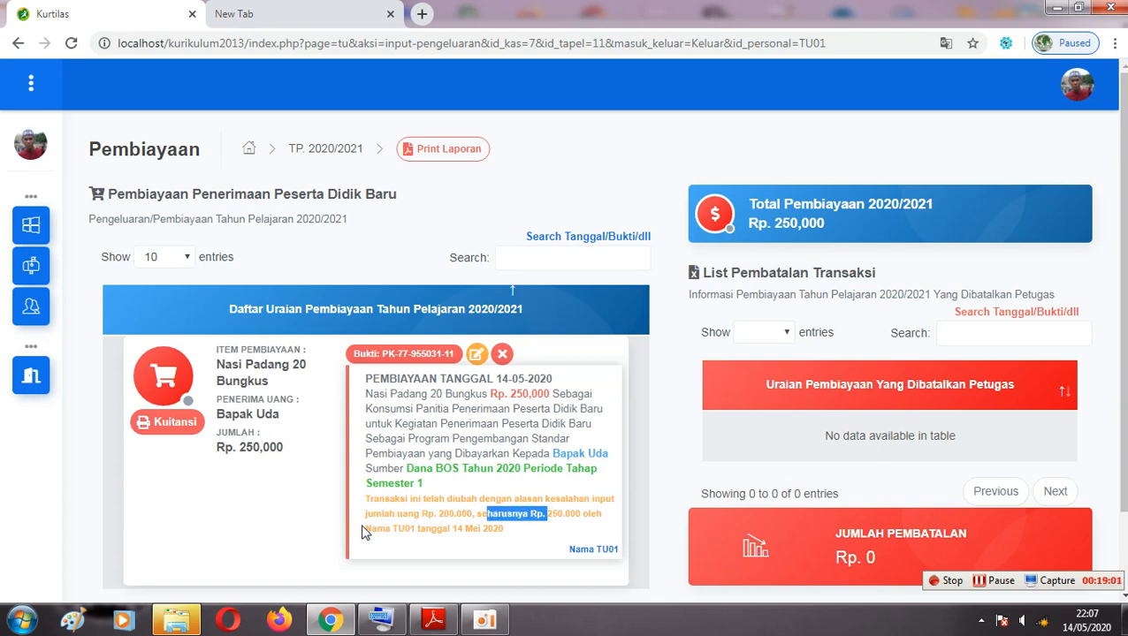
left_click_drag(392, 528, 420, 529)
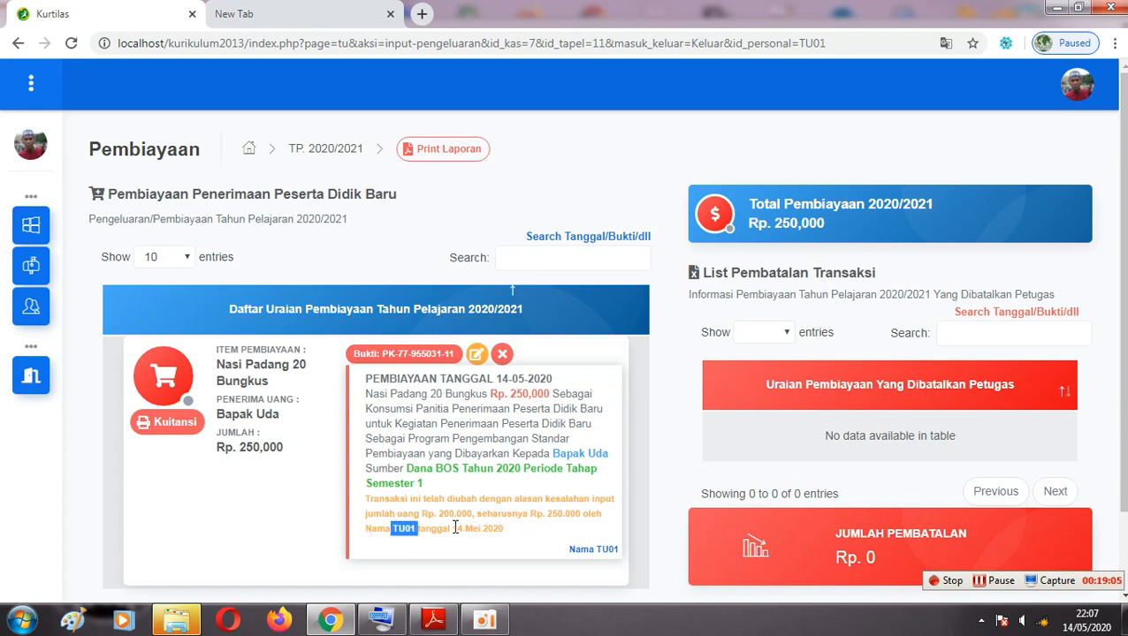
left_click_drag(454, 528, 490, 528)
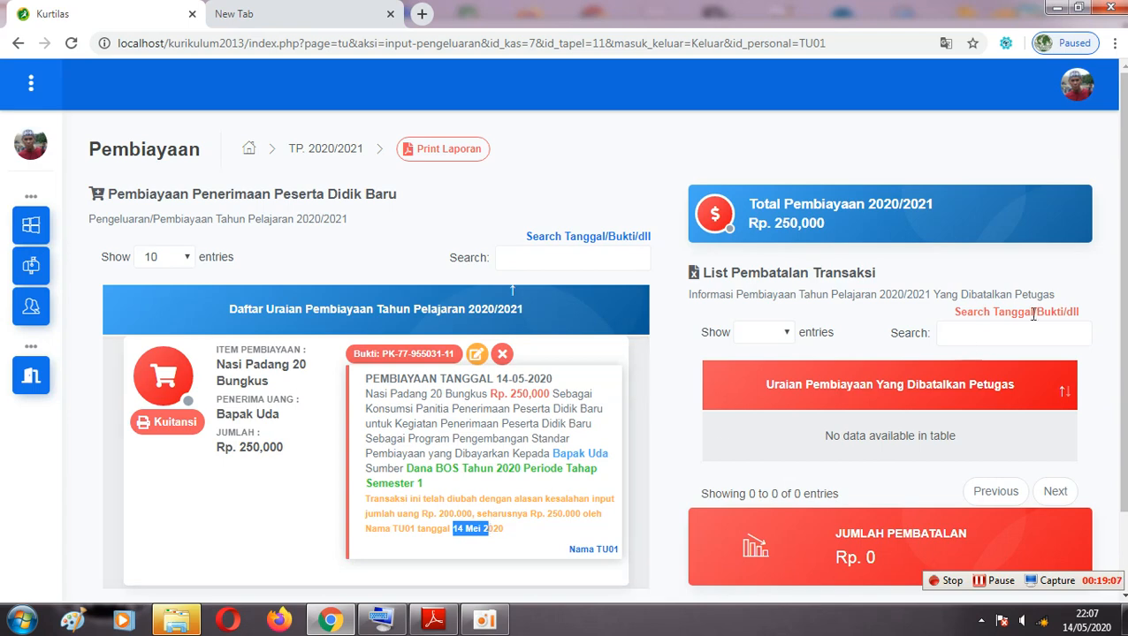
scroll(1120, 278, "down", 1)
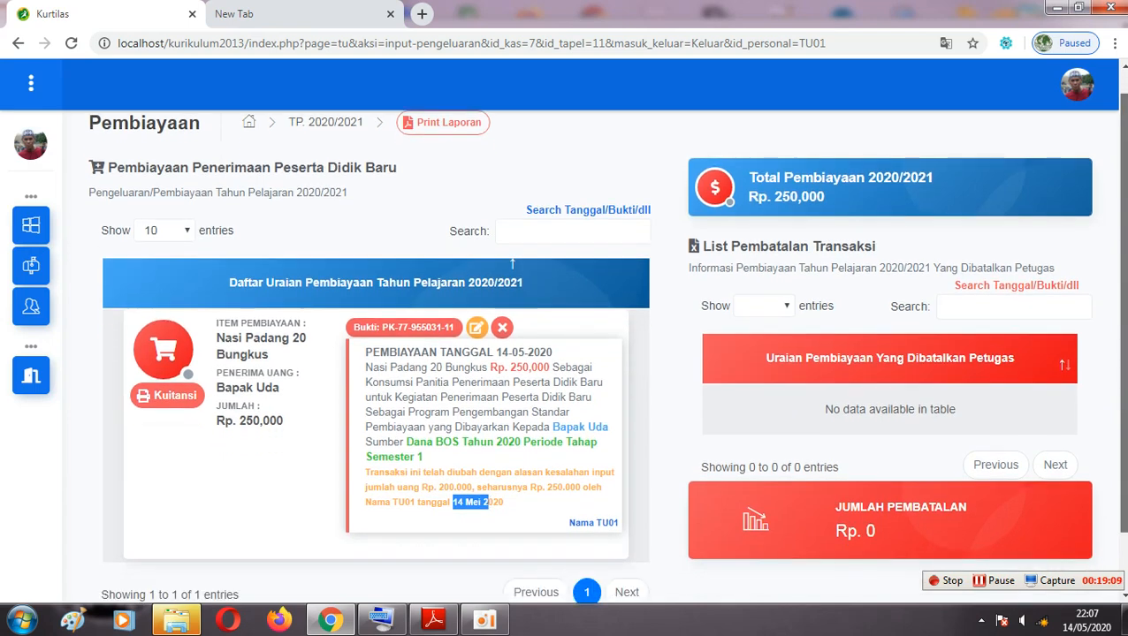
left_click_drag(1121, 278, 1122, 277)
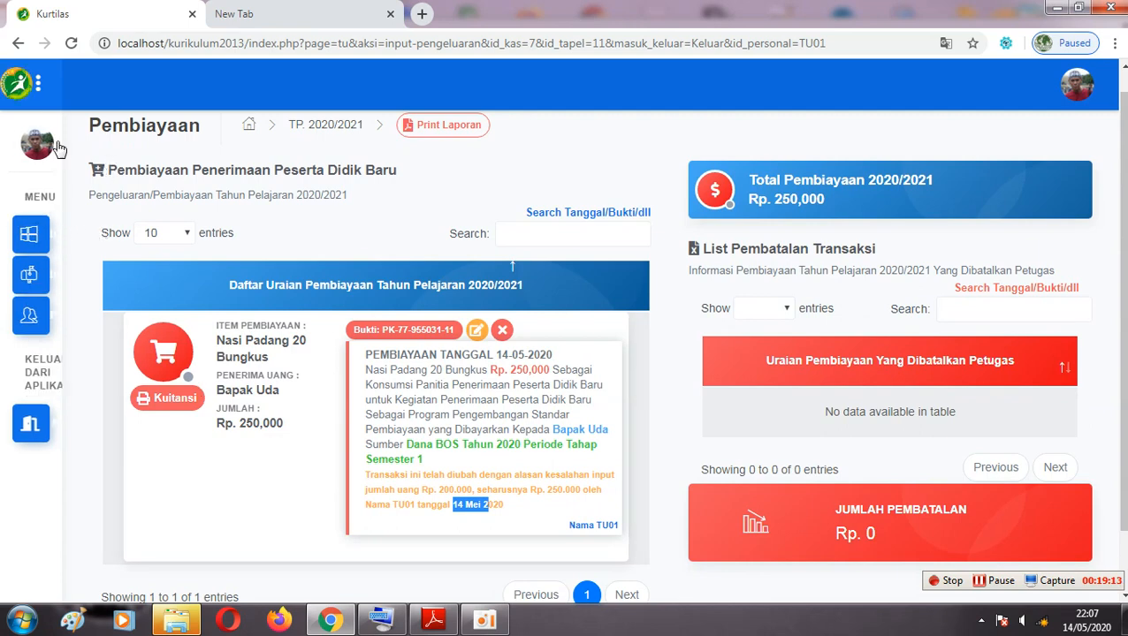
Open the Siswa Baru (PPDB) 2020/2021 expense report from the home page, examine its enlarged expense row, and close it without saving.
left_click(39, 238)
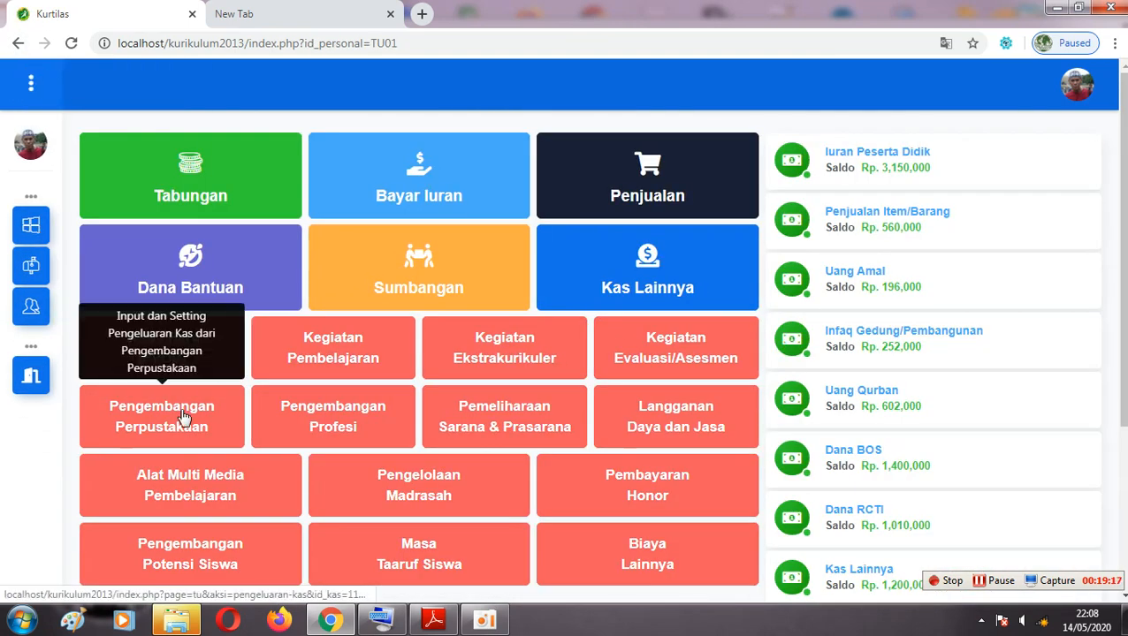
left_click(168, 336)
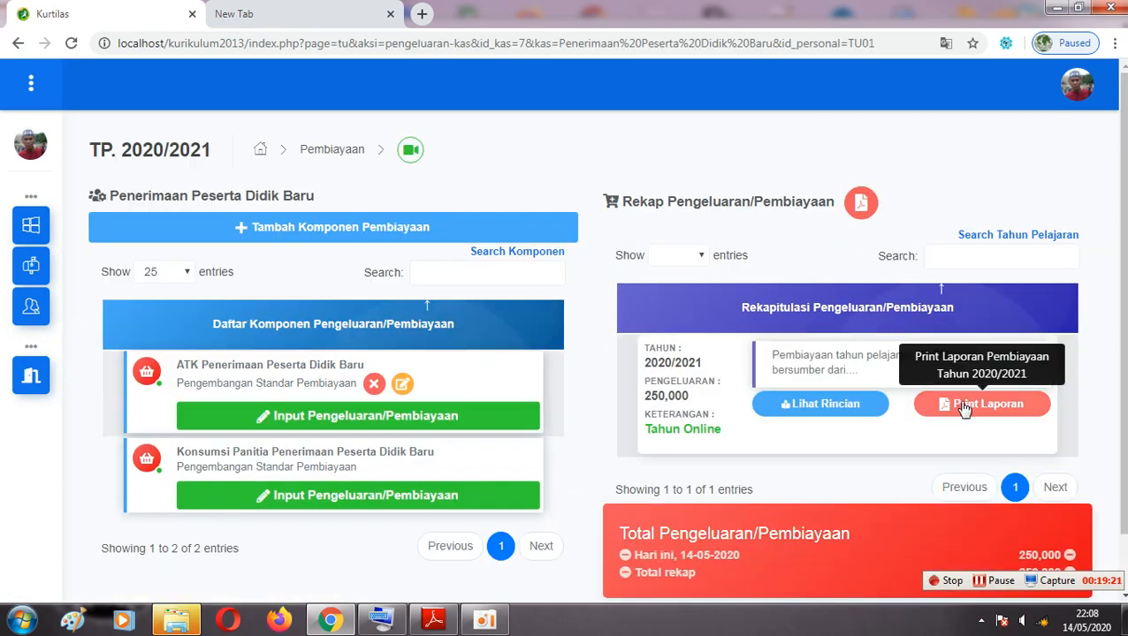
left_click(965, 408)
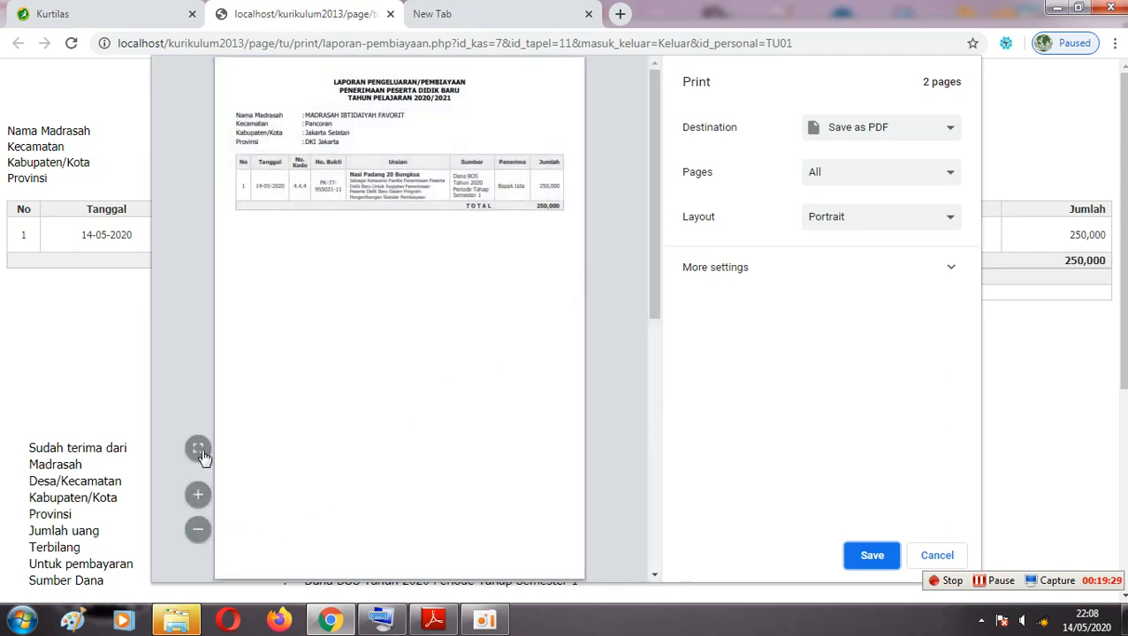
left_click(198, 449)
left_click(198, 495)
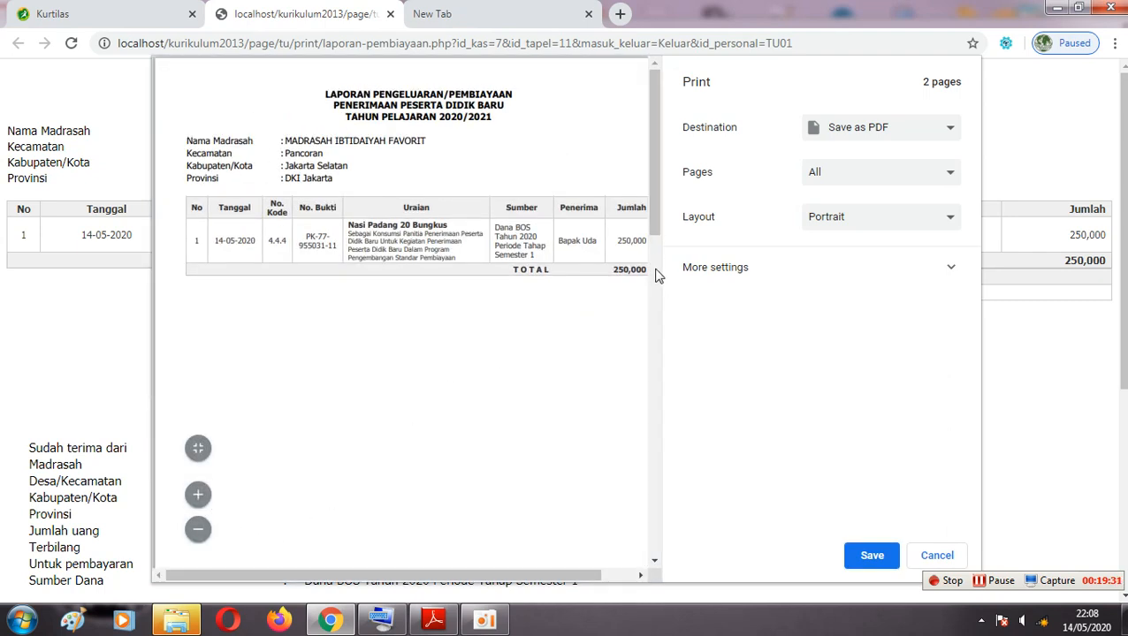
left_click_drag(423, 575, 436, 576)
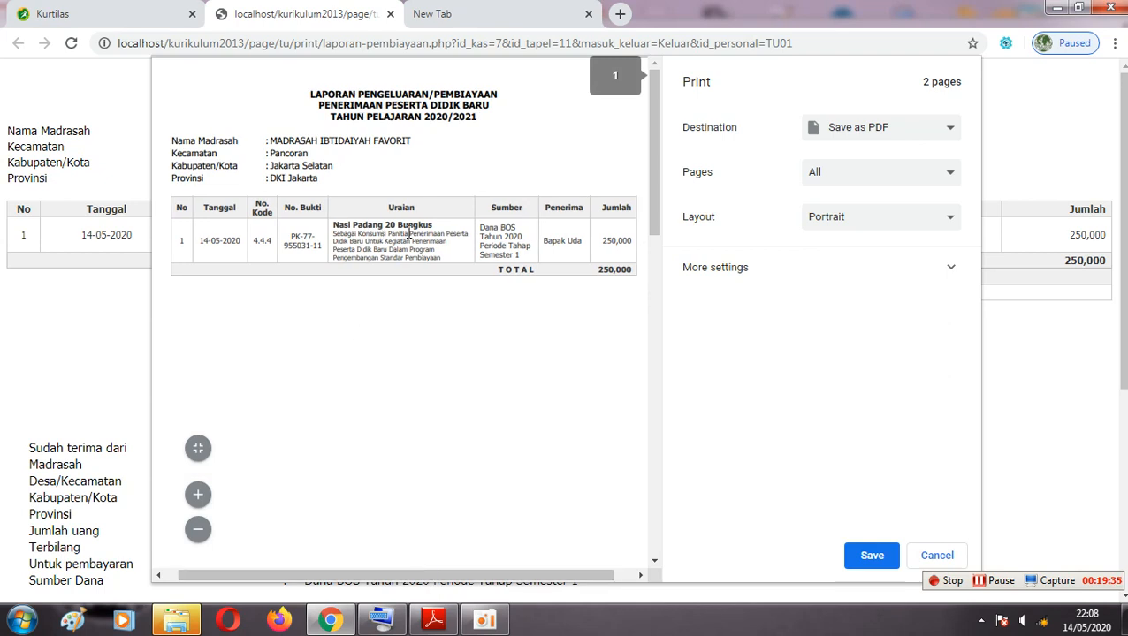
left_click_drag(364, 240, 623, 241)
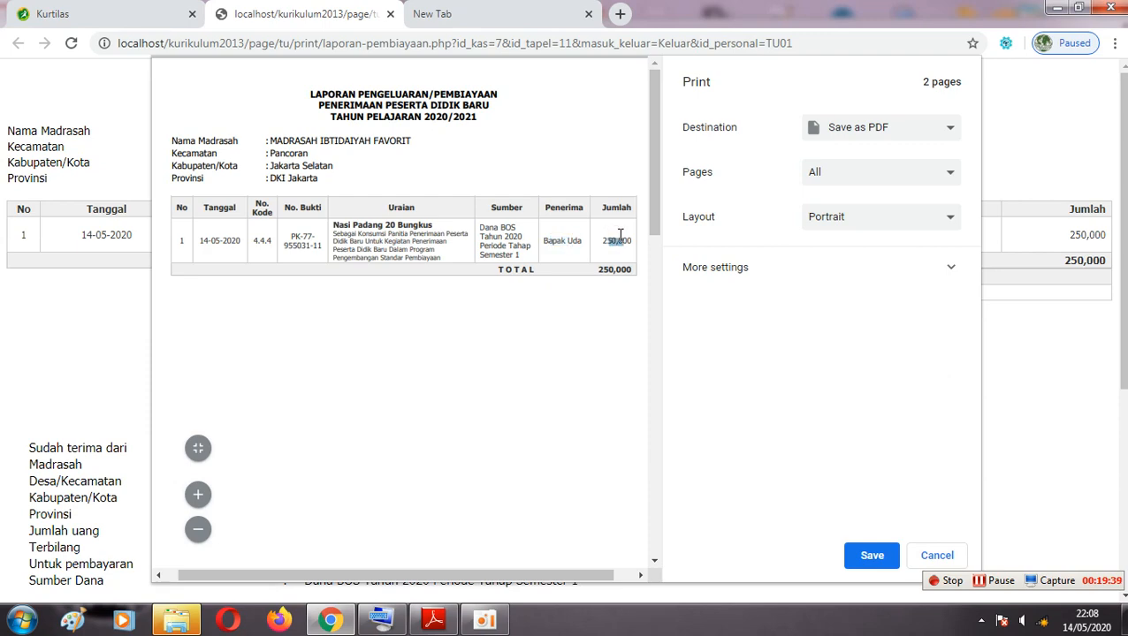
left_click(391, 15)
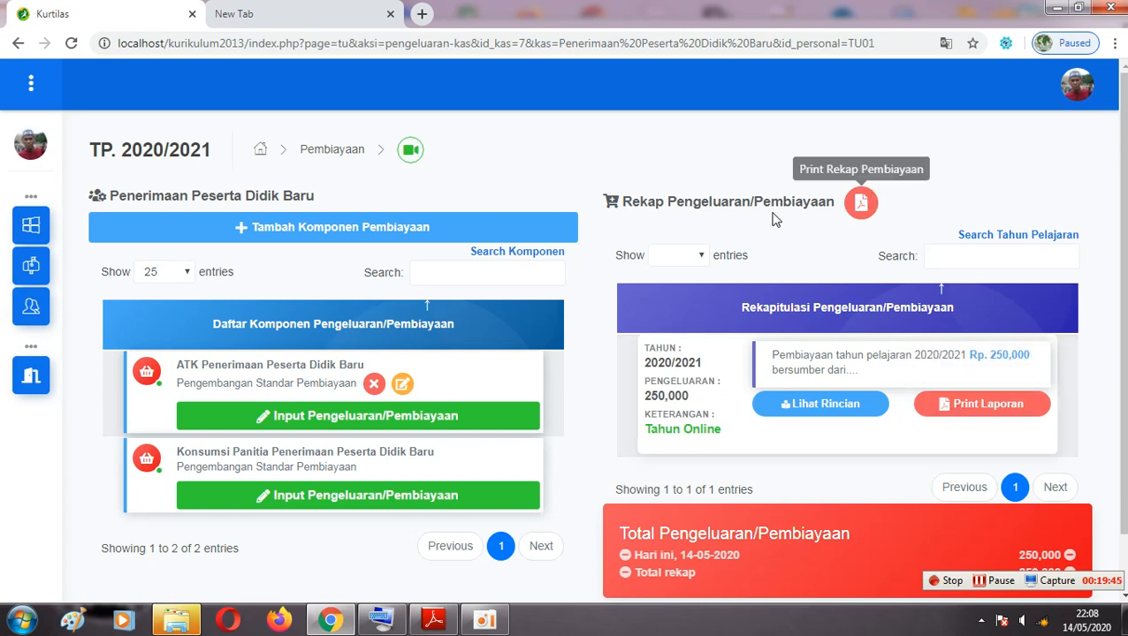
Open the printable PPDB expense recap, examine its year, funding source and amount enlarged, and close it without saving.
left_click(860, 204)
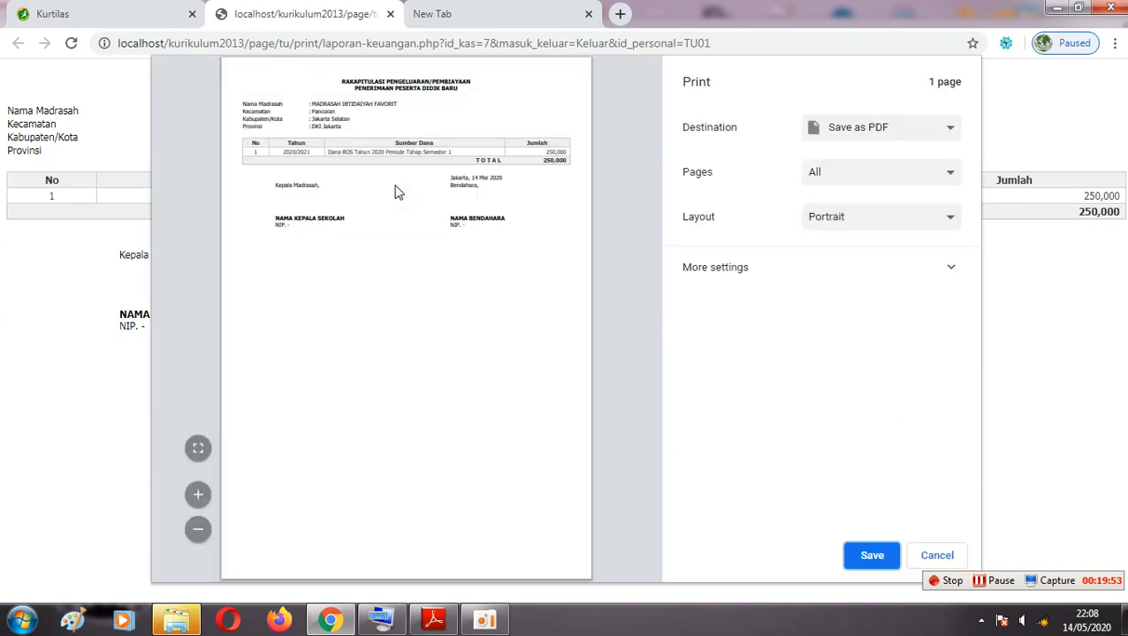
left_click(197, 451)
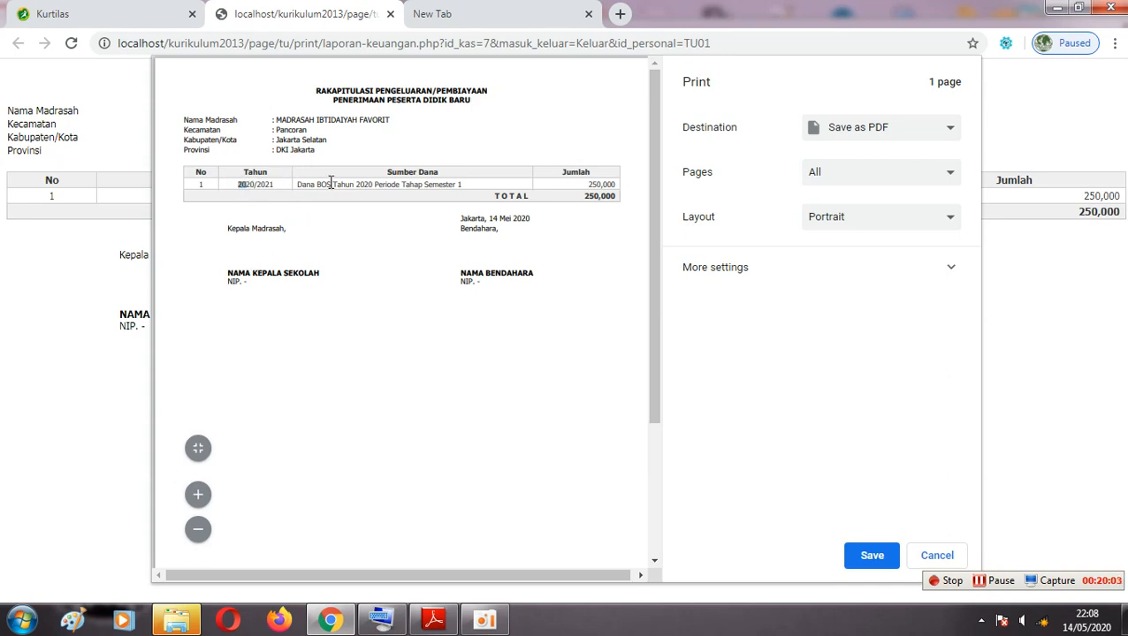
left_click_drag(310, 185, 399, 186)
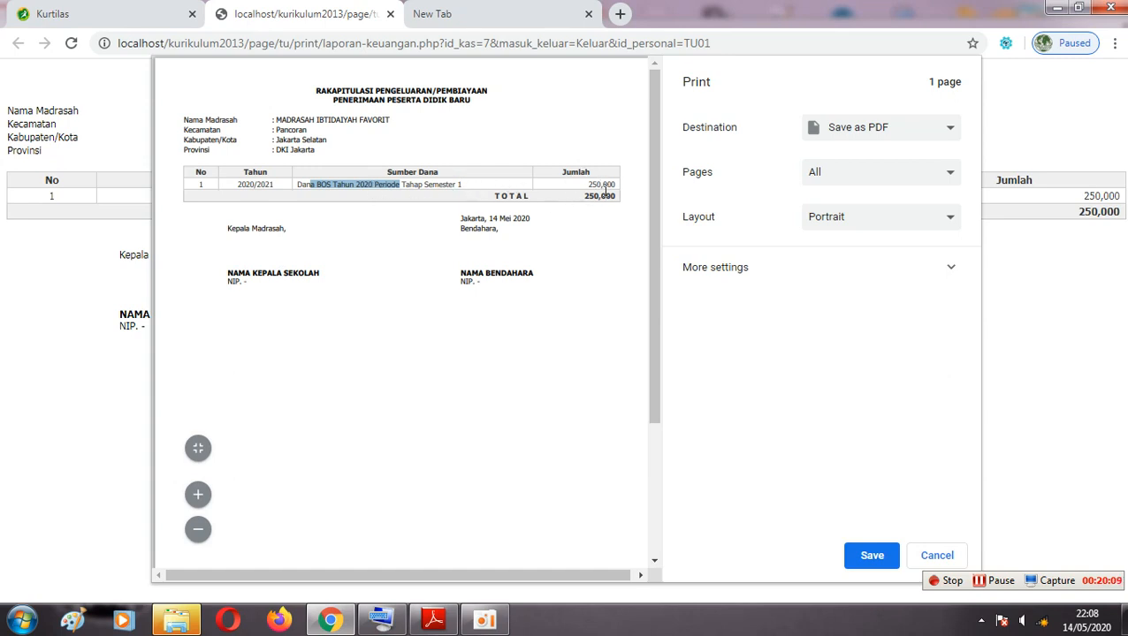
left_click(390, 13)
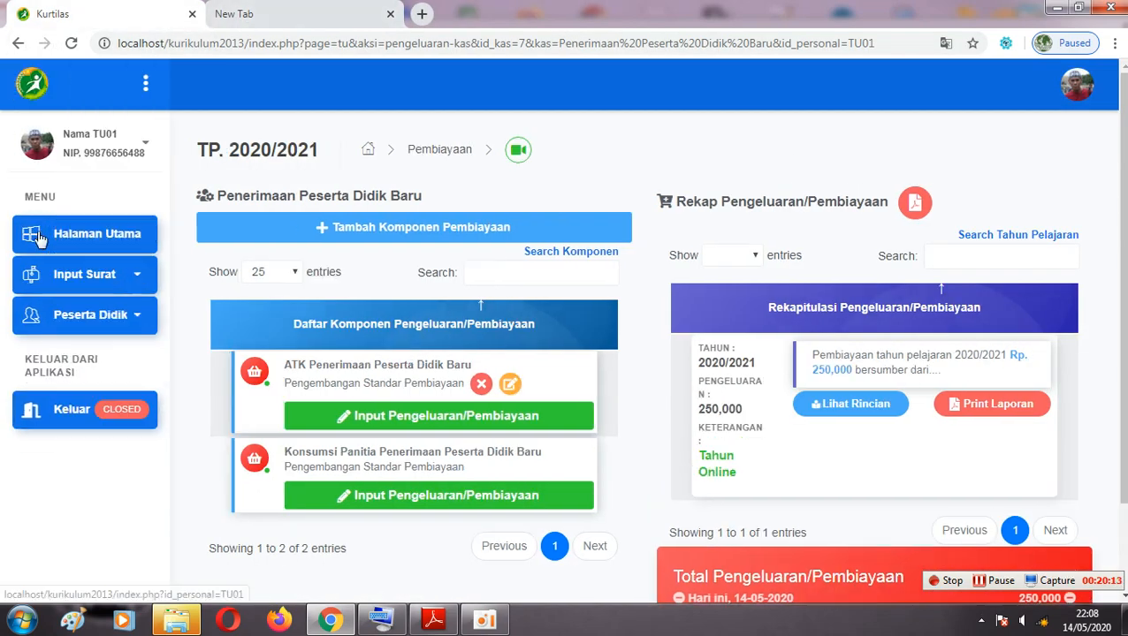
Review the Dana Bantuan fund recaps from the home page, and view the Dana BOS Semester 1 usage details down to the Nasi Padang expense.
left_click(42, 239)
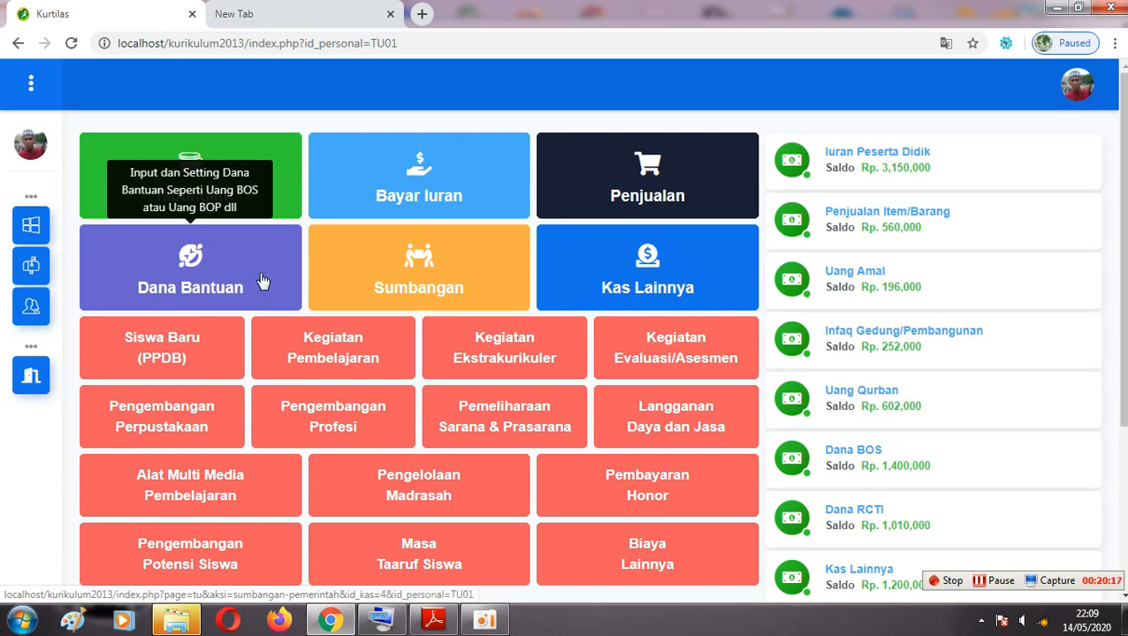
left_click(191, 275)
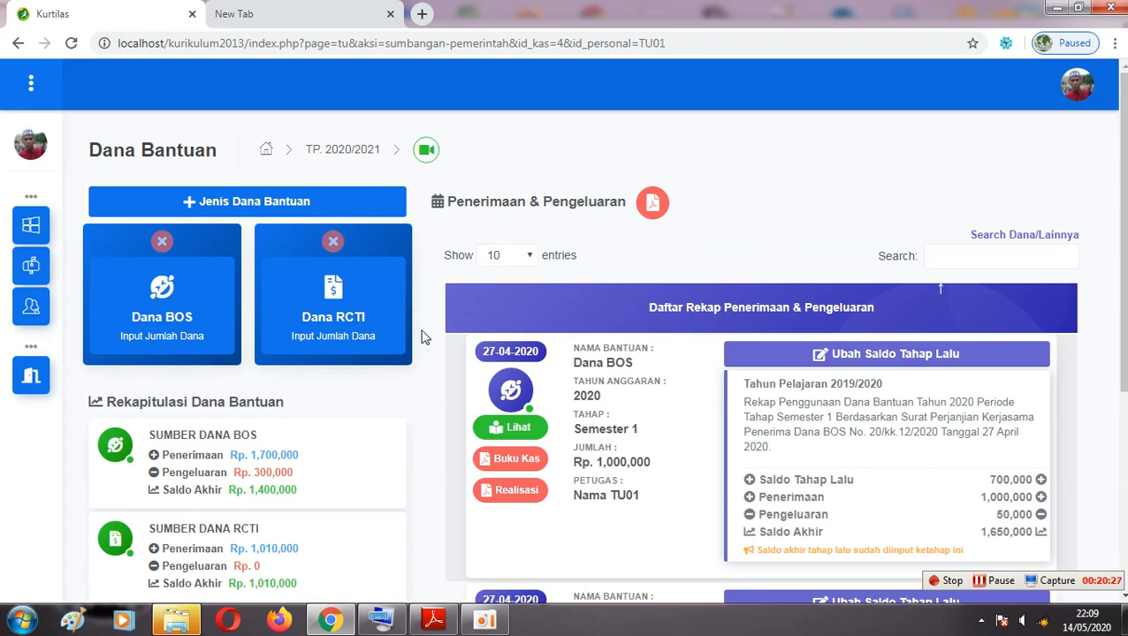
scroll(1120, 265, "down", 2)
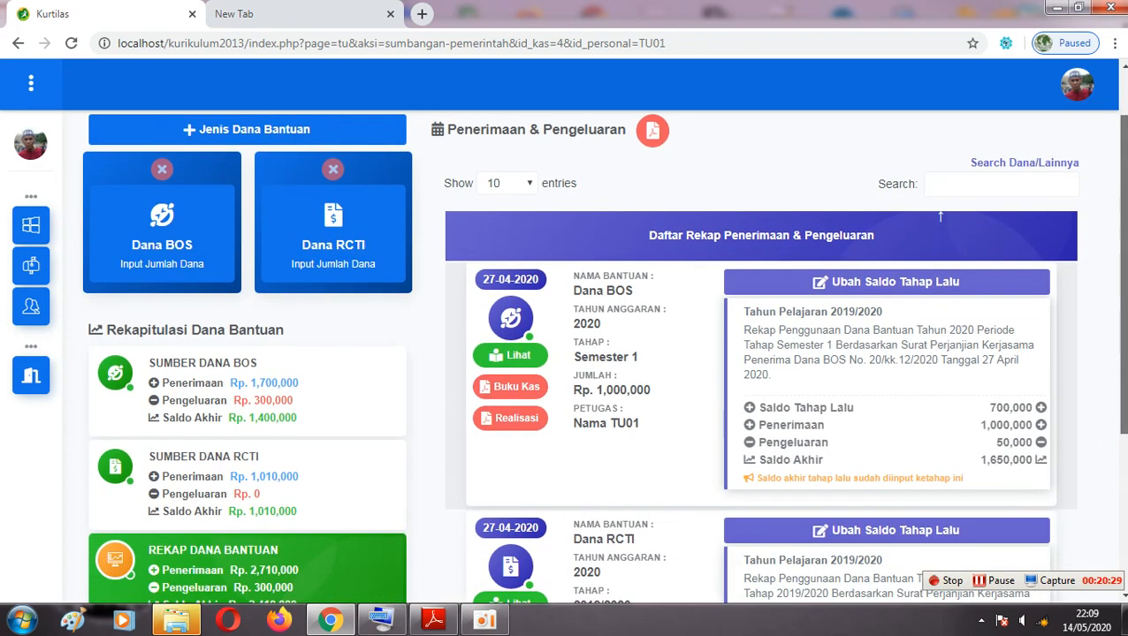
scroll(1121, 314, "down", 1)
scroll(1120, 314, "up", 2)
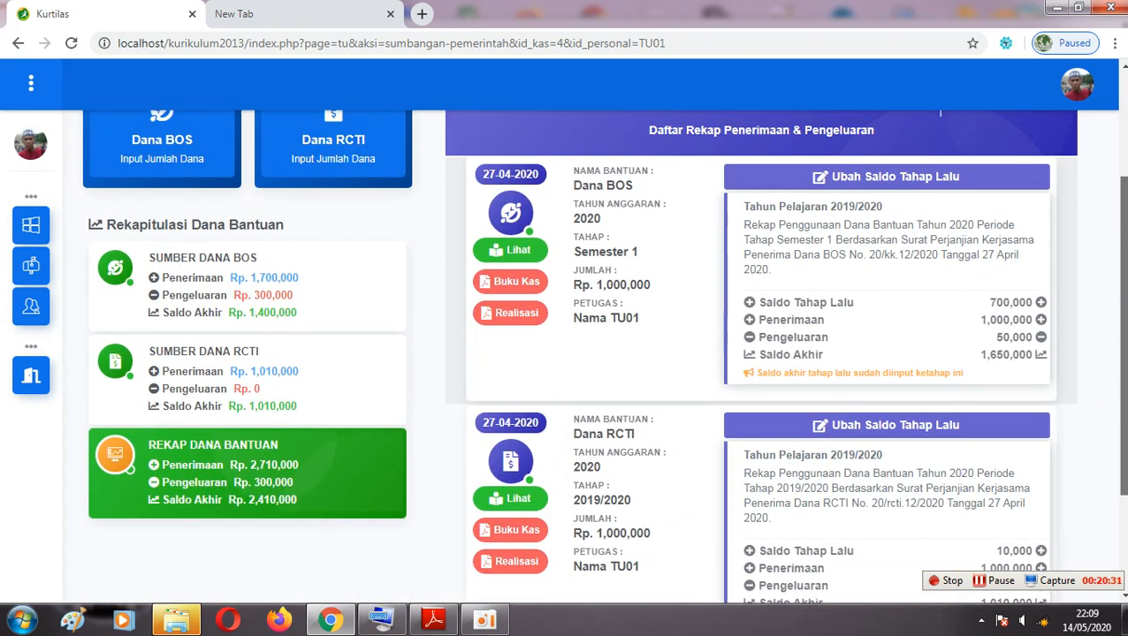
scroll(1122, 313, "up", 1)
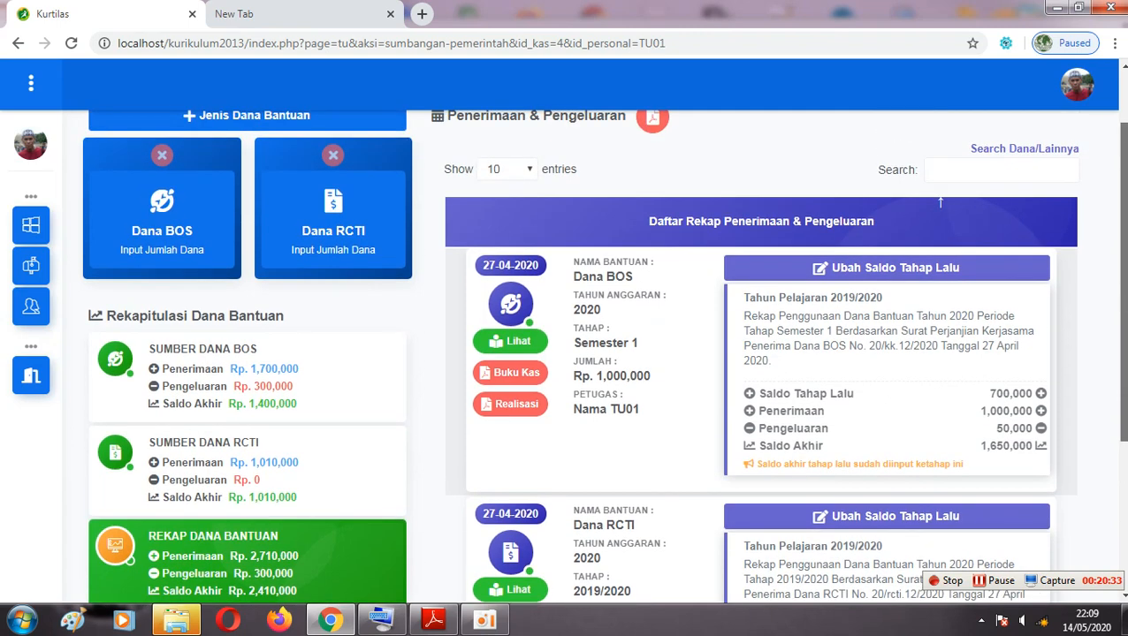
left_click(520, 343)
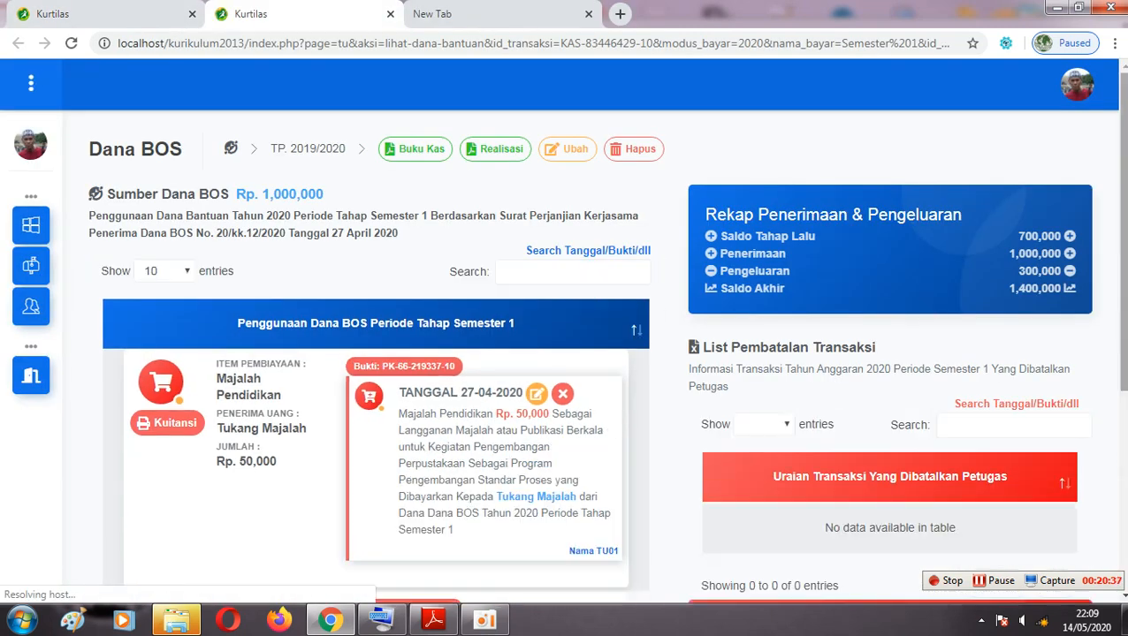
scroll(413, 395, "down", 3)
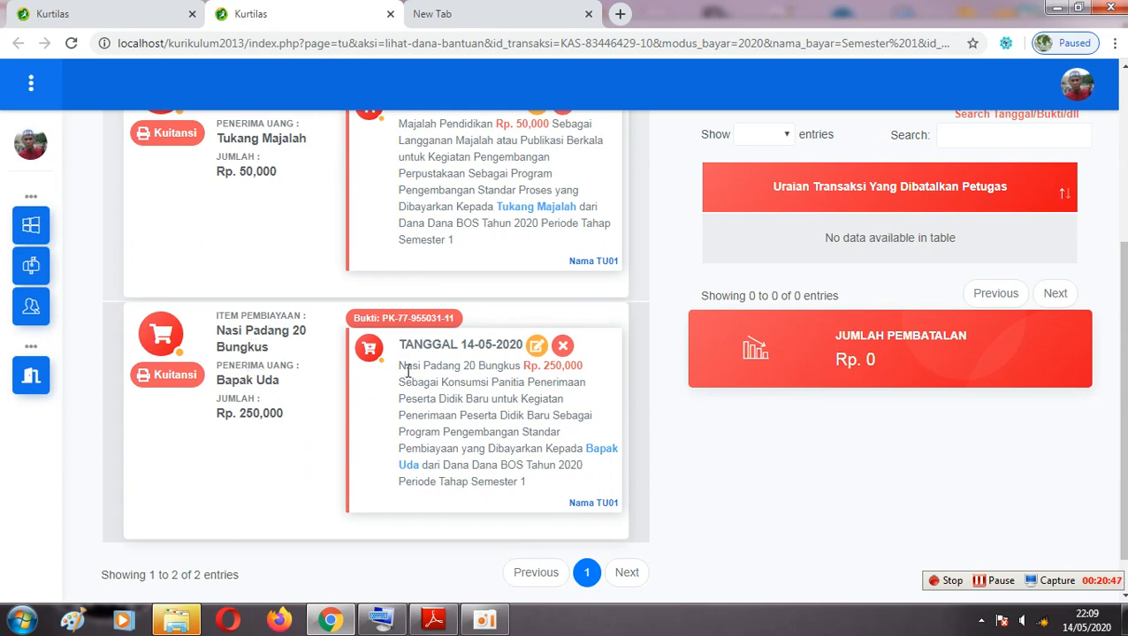
Examine the Nasi Padang expense description in the Dana BOS Semester 1 usage details, and close the details page.
left_click_drag(400, 366, 484, 368)
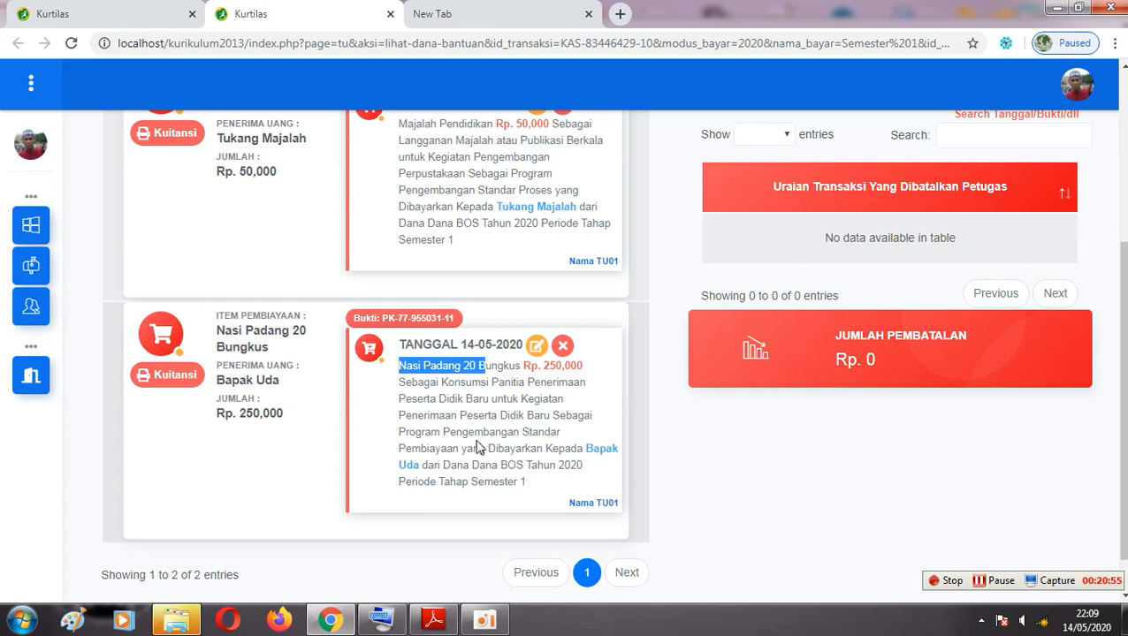
scroll(496, 159, "up", 3)
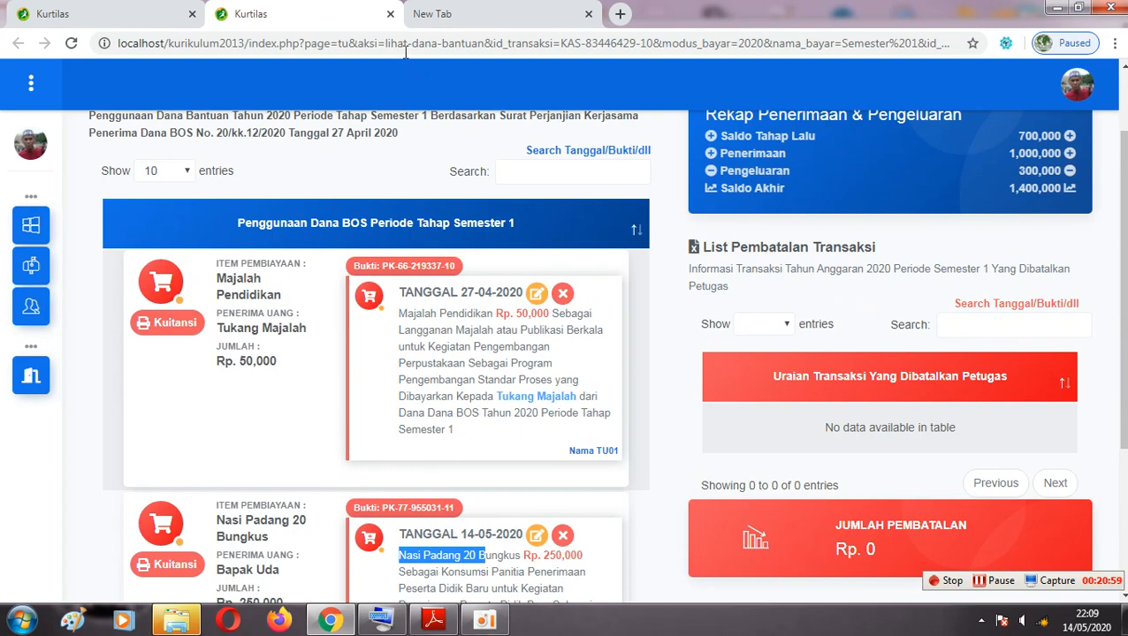
left_click(389, 13)
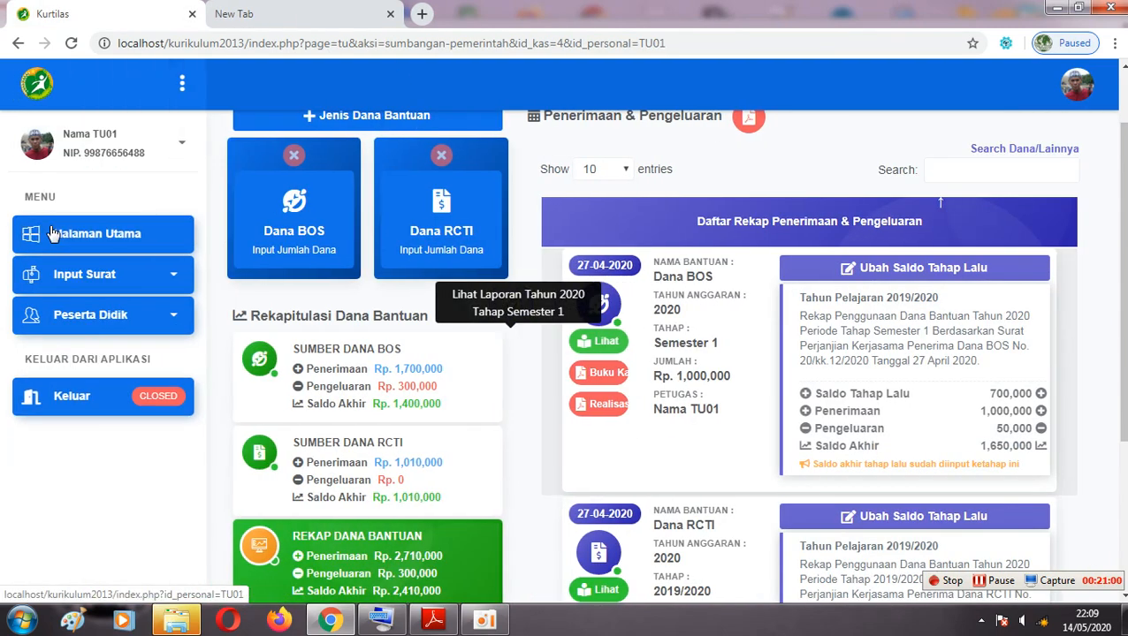
View the Siswa Baru (PPDB) expense components and recap from the home page, and return to the home page.
left_click(53, 233)
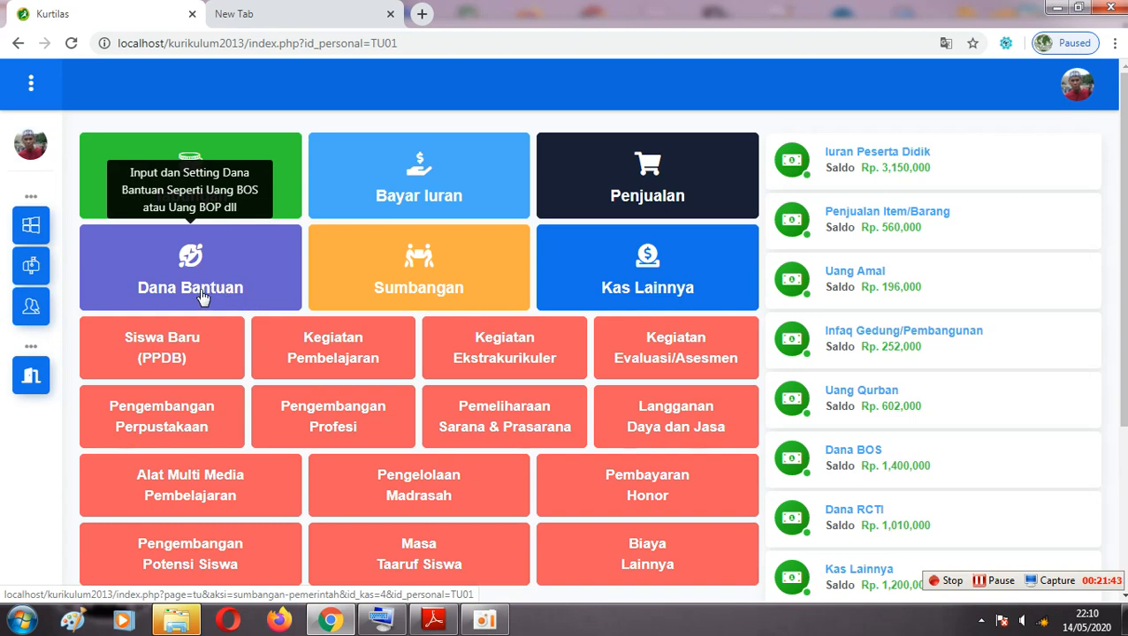
left_click(188, 363)
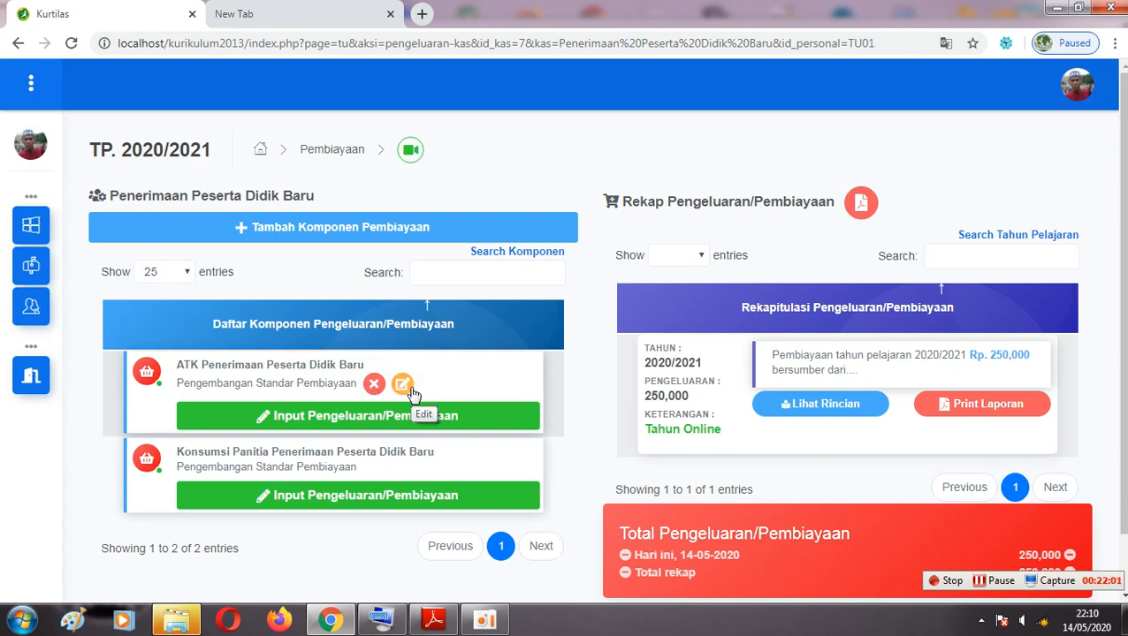
left_click(46, 234)
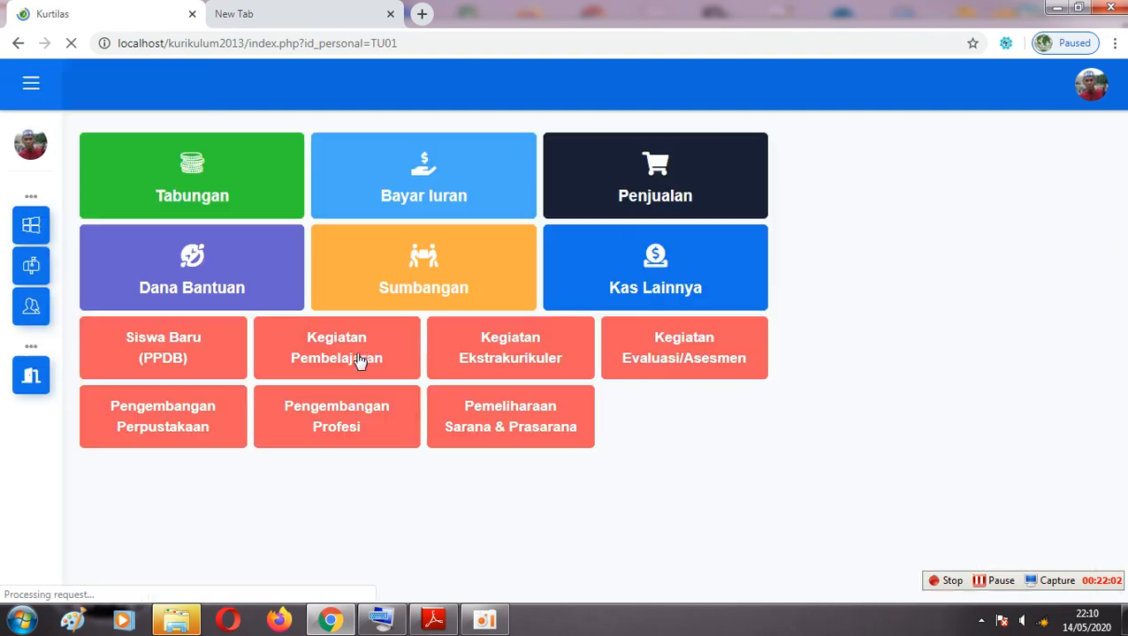
Review the expense categories and the fund balances down to the school cash total on the home page.
left_click_drag(1121, 322, 1127, 359)
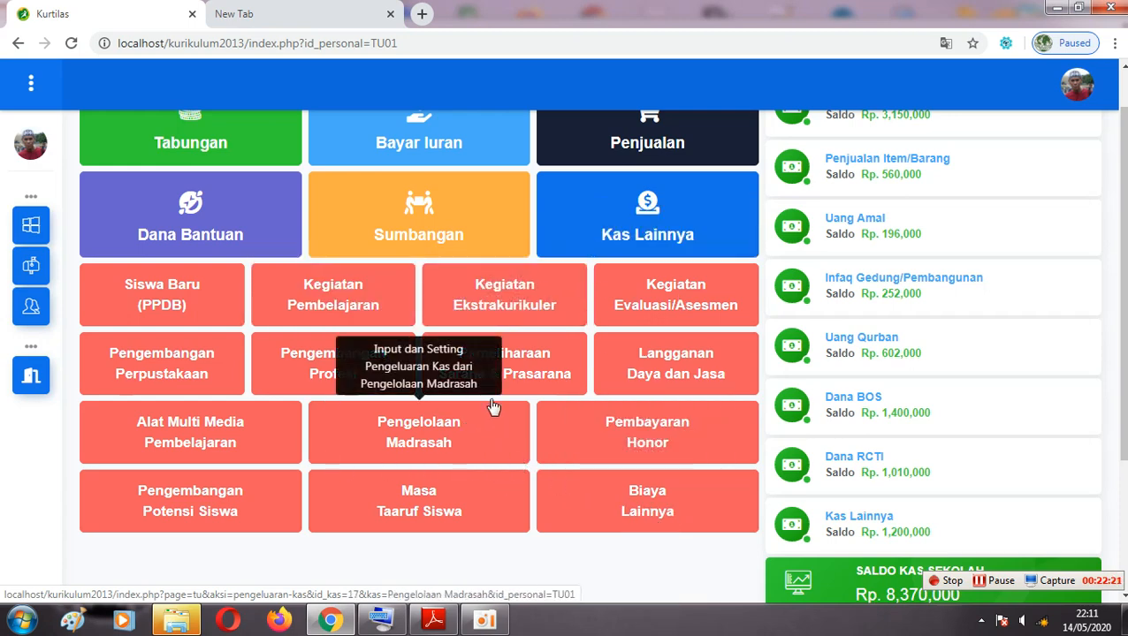
left_click_drag(1120, 357, 1124, 329)
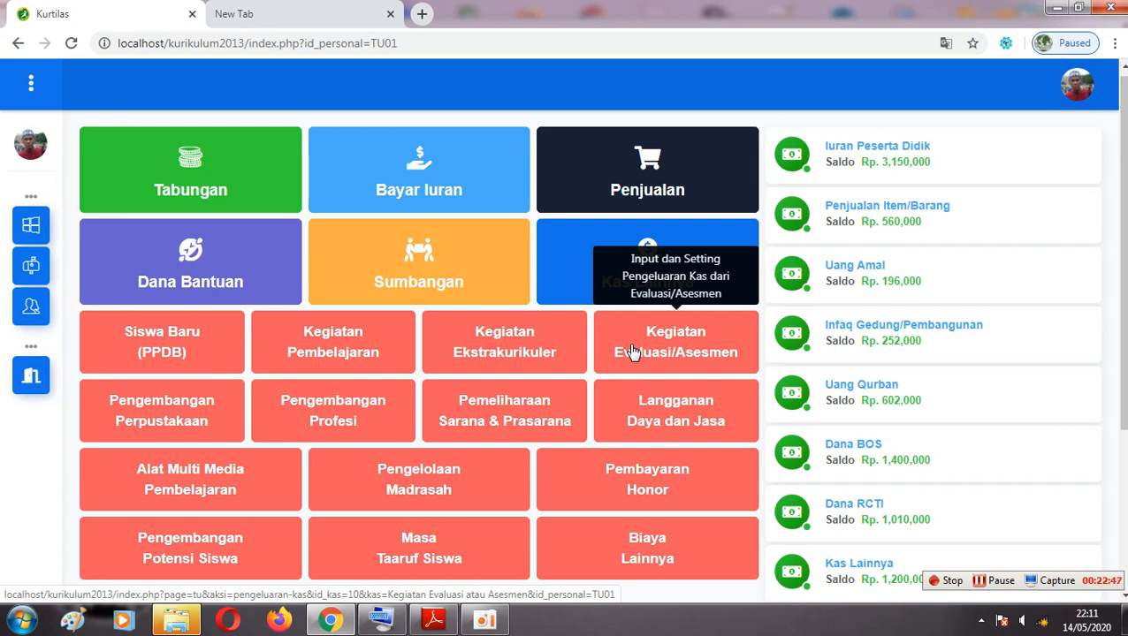
scroll(601, 353, "down", 1)
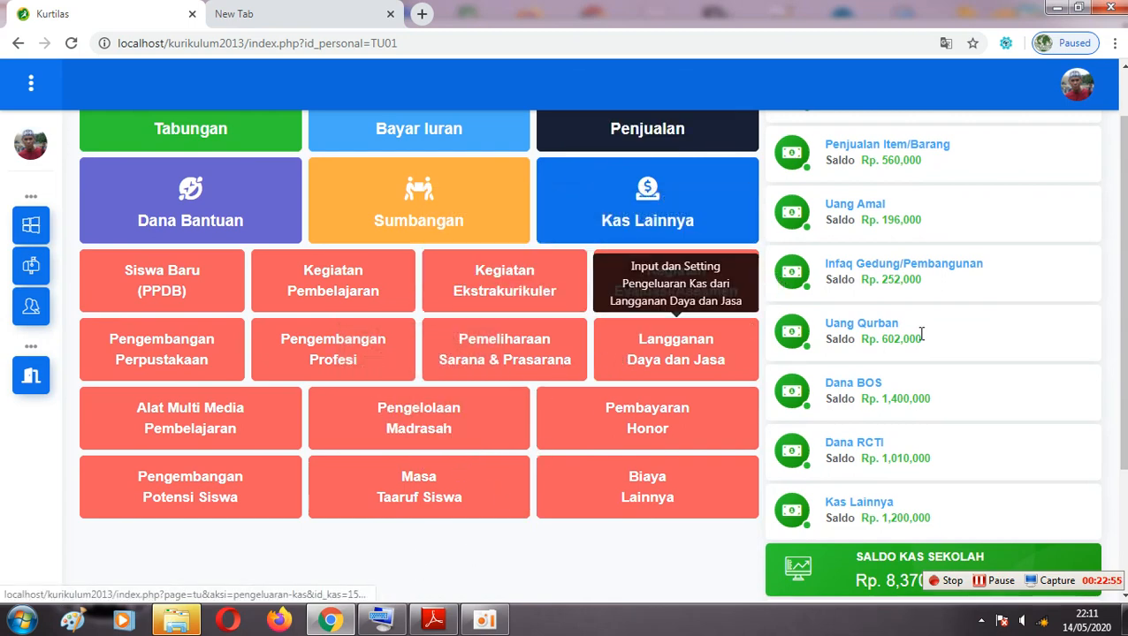
left_click_drag(1122, 309, 1122, 264)
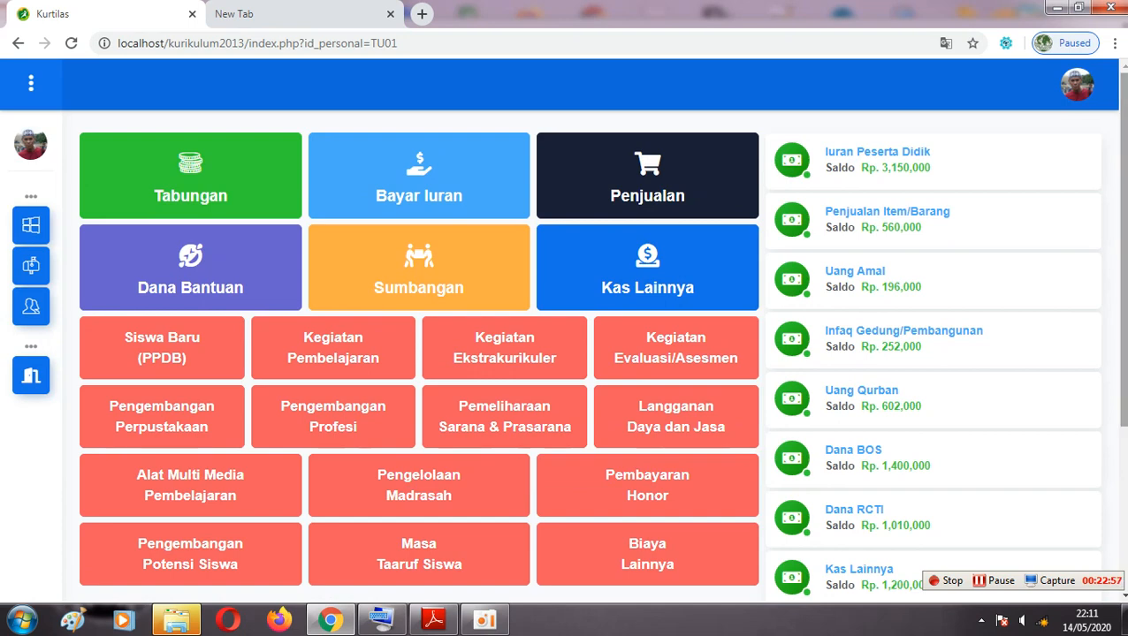